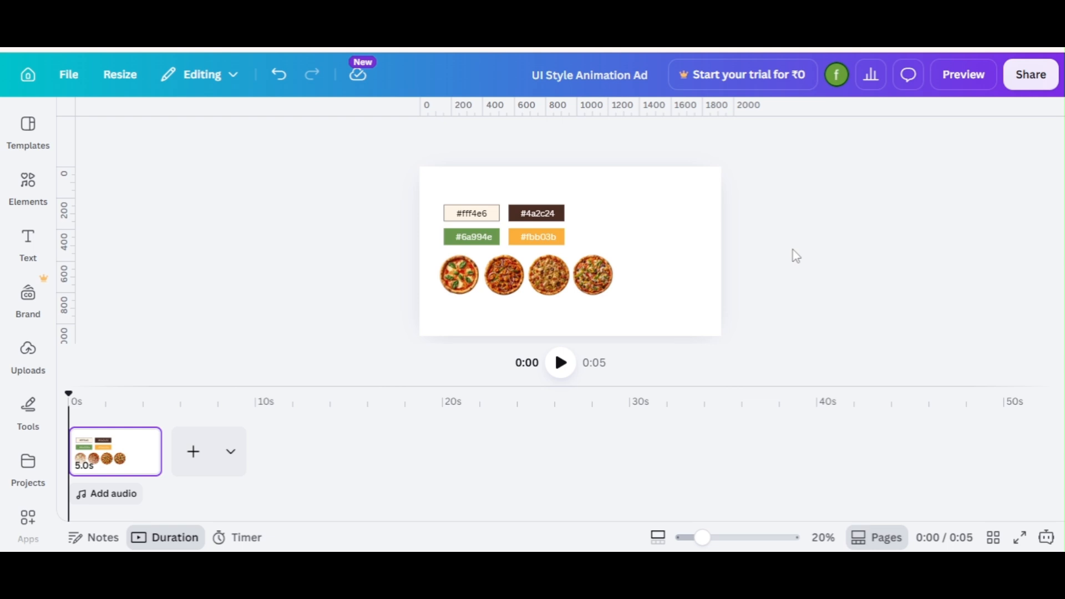
Copy the first pizza image from the assets page onto a new second page.
{"action": "left_click", "coordinate": [462, 287]}
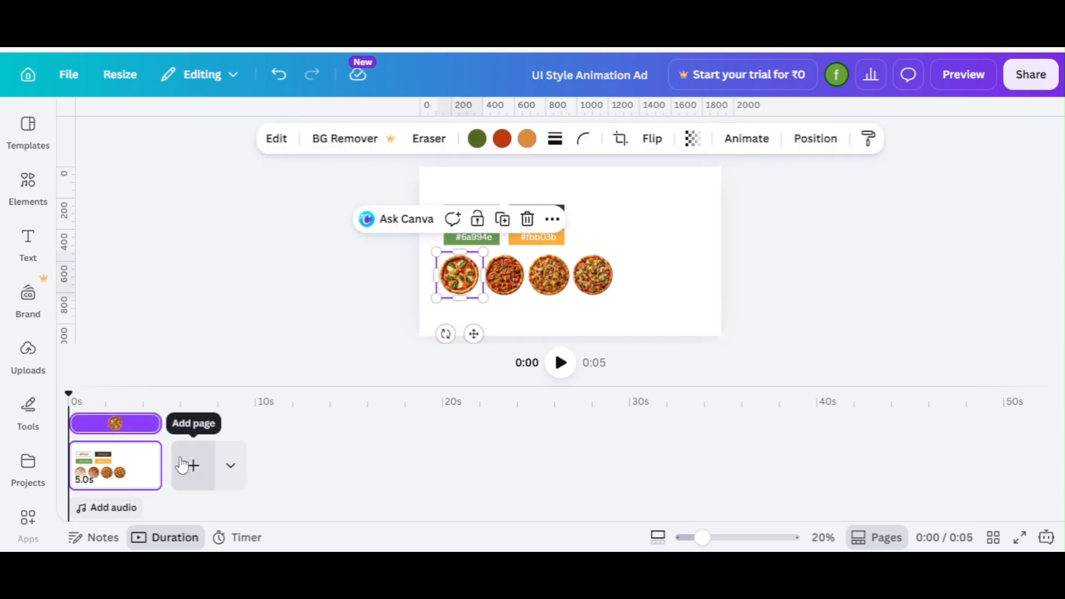
{"action": "left_click", "coordinate": [192, 454]}
{"action": "left_click", "coordinate": [473, 281]}
{"action": "key", "text": "ctrl+v"}
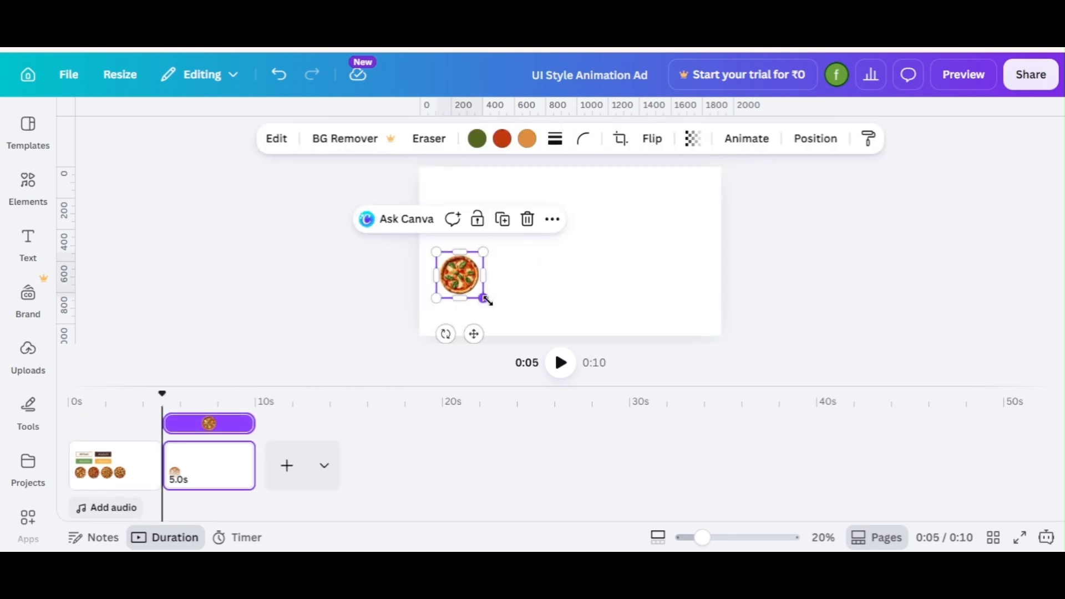
Enlarge the pizza image and centre it horizontally with its lower half running off the bottom of the page.
{"action": "left_click_drag", "start_coordinate": [482, 298], "coordinate": [685, 474]}
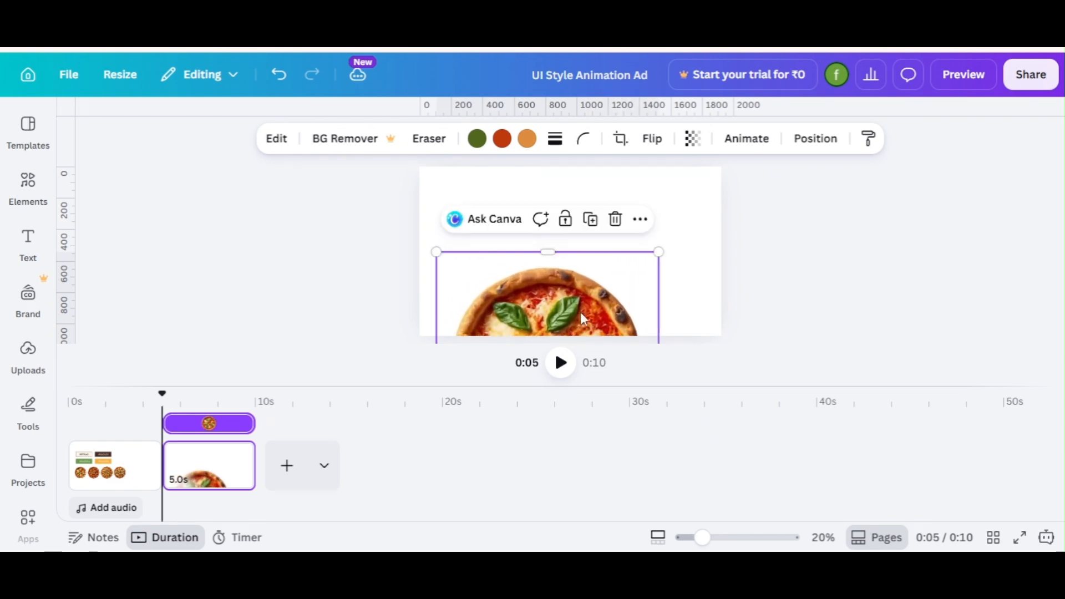
{"action": "left_click_drag", "start_coordinate": [576, 298], "coordinate": [587, 275]}
{"action": "left_click", "coordinate": [732, 292]}
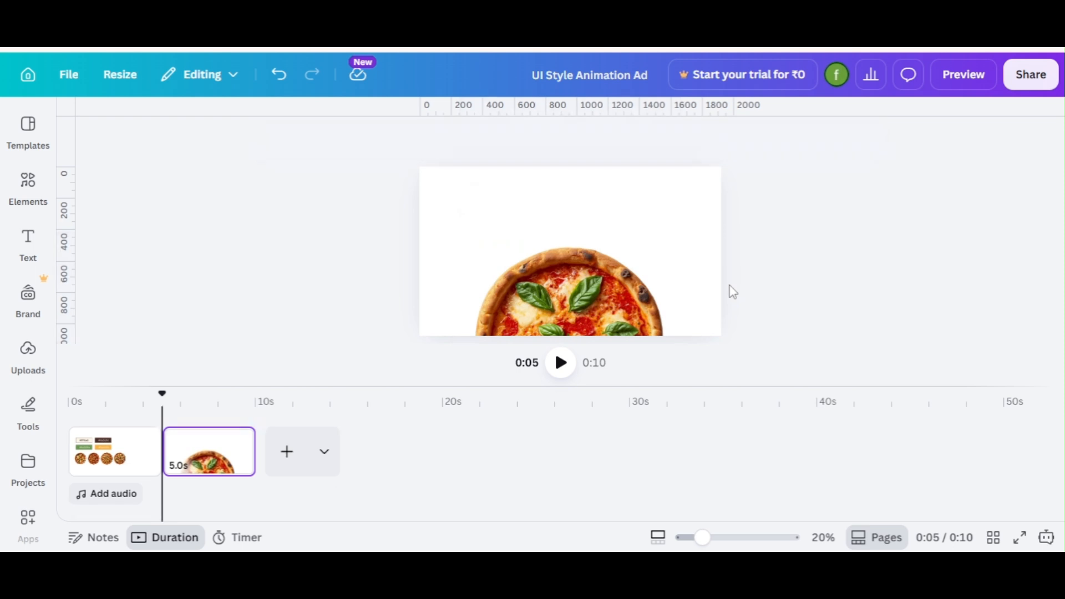
Set the second page's background to the cream palette colour #fff4e6 from the assets page.
{"action": "left_click", "coordinate": [138, 452]}
{"action": "left_click", "coordinate": [482, 221]}
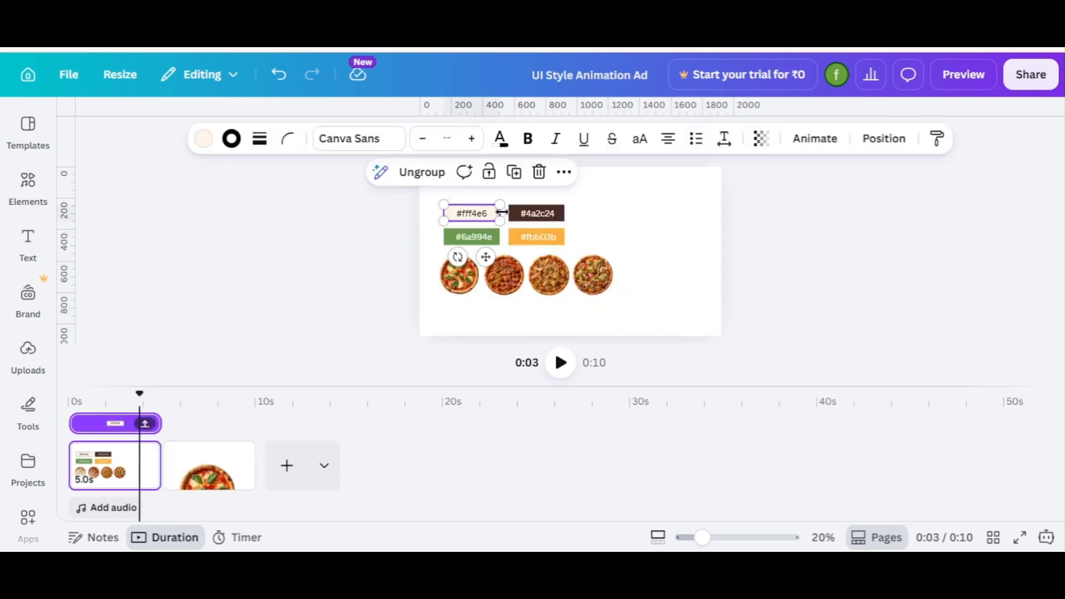
{"action": "left_click", "coordinate": [496, 218]}
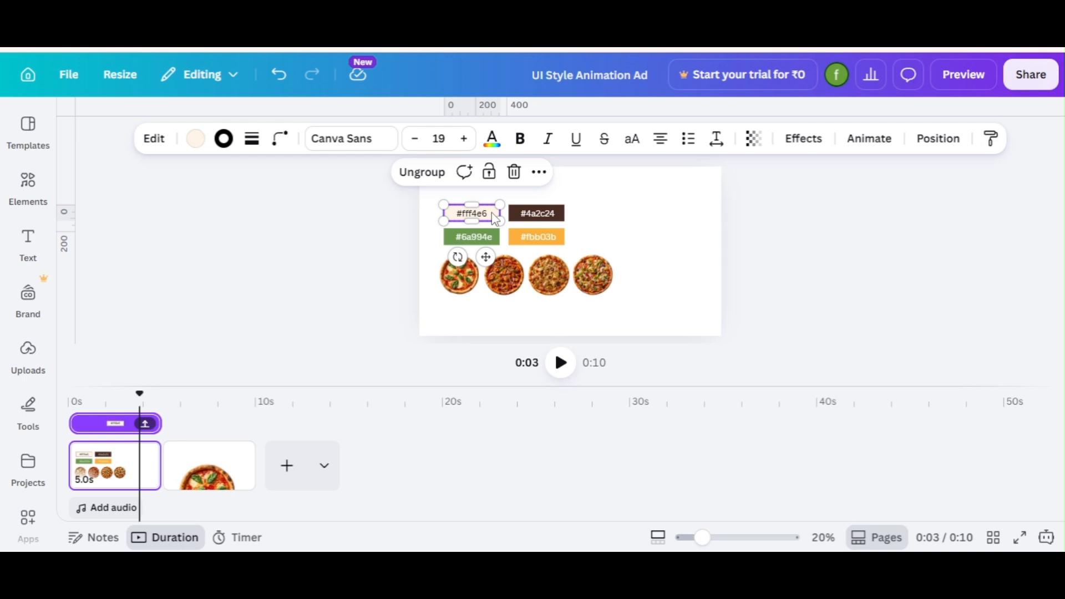
{"action": "left_click", "coordinate": [224, 463]}
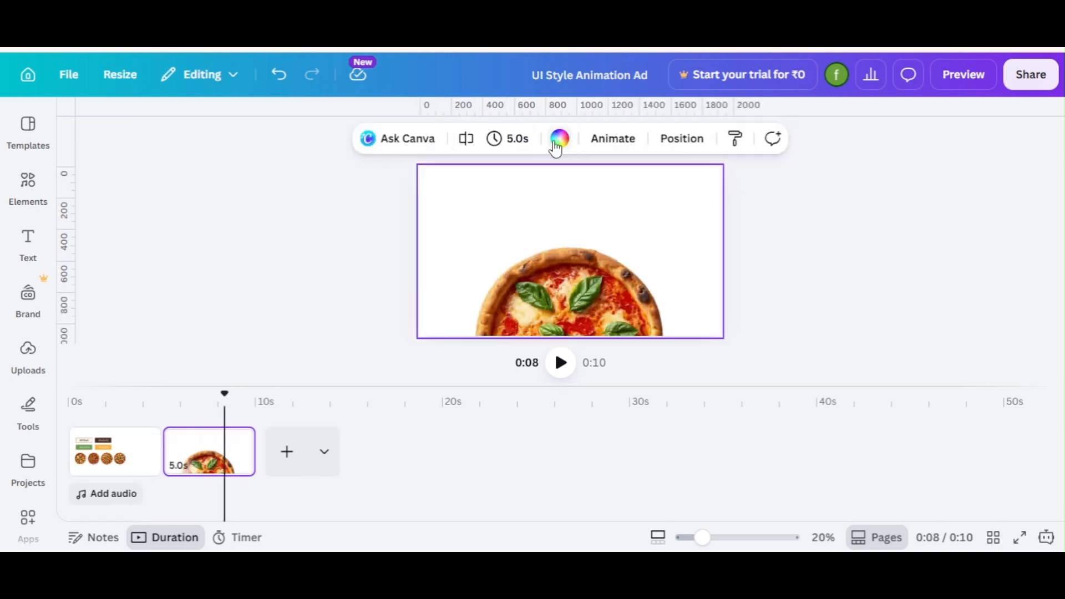
{"action": "left_click", "coordinate": [557, 146]}
{"action": "left_click", "coordinate": [191, 298]}
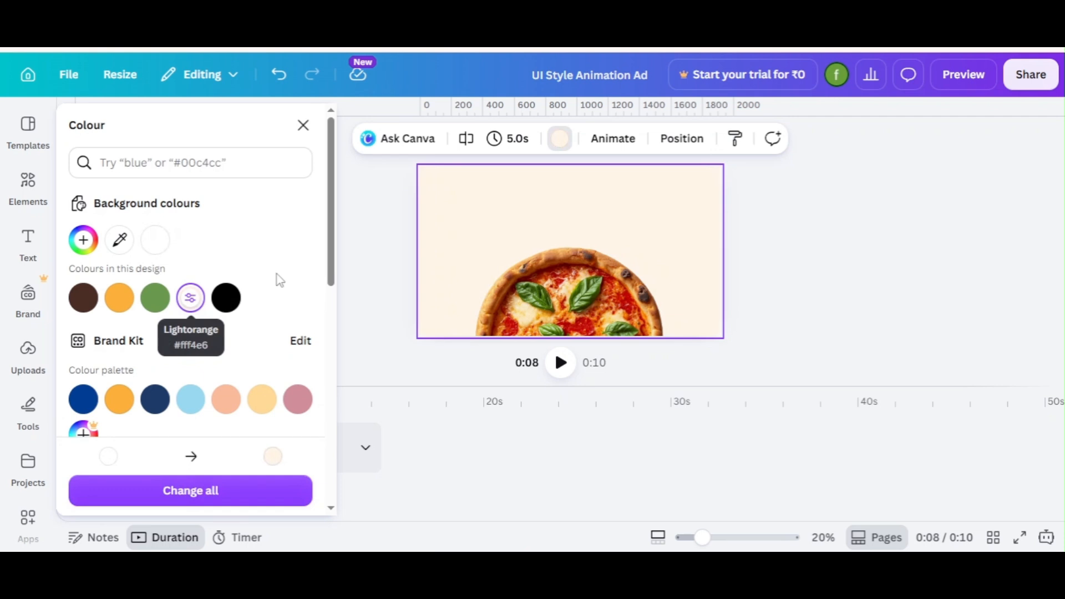
{"action": "left_click", "coordinate": [302, 126]}
Add the heading text "Find Your Favorite Pizza" above the pizza.
{"action": "key", "text": "t"}
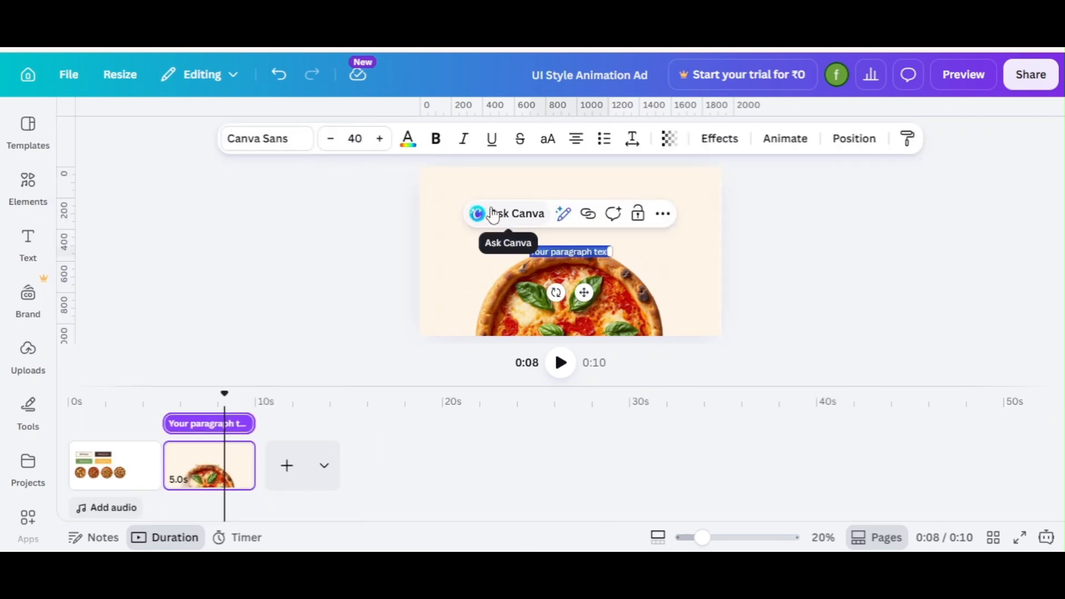
{"action": "type", "text": "Find Your Favorite Pizza"}
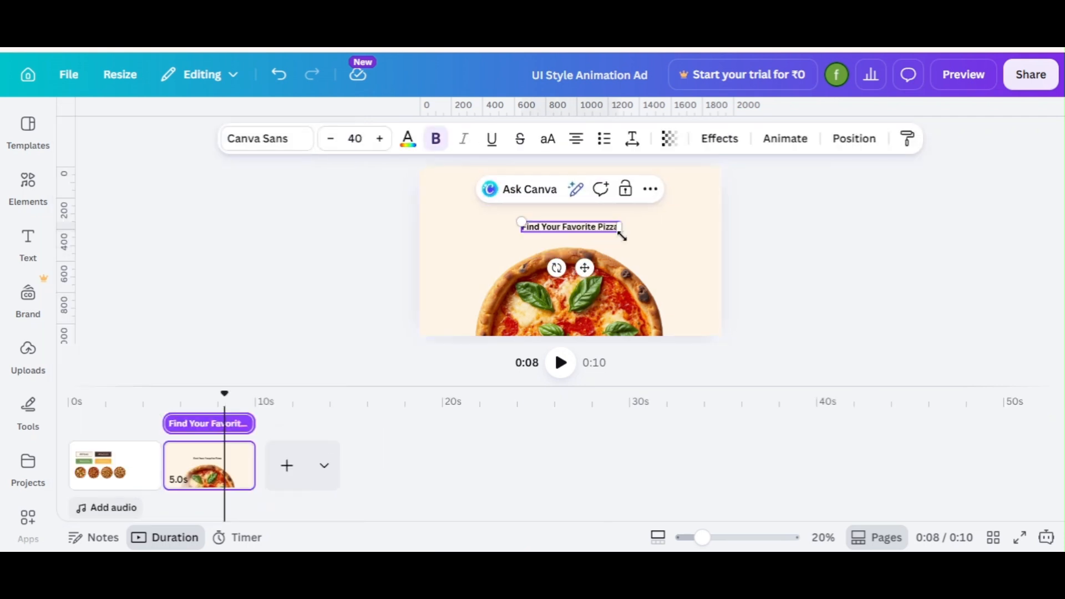
{"action": "left_click", "coordinate": [758, 231]}
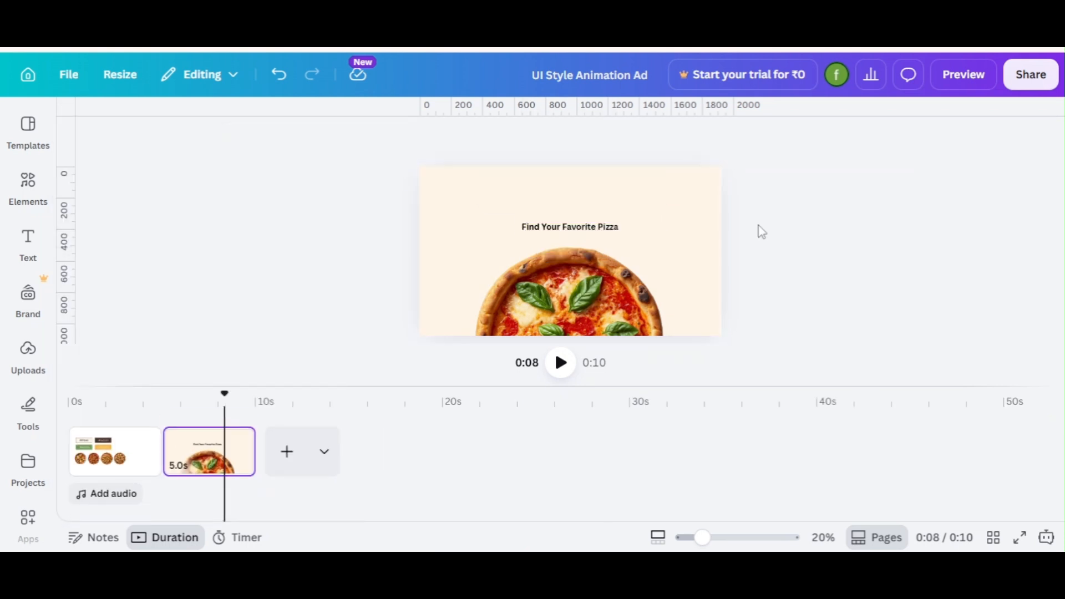
Change the heading's font to Be Vietnam ExtraBold.
{"action": "left_click", "coordinate": [605, 230]}
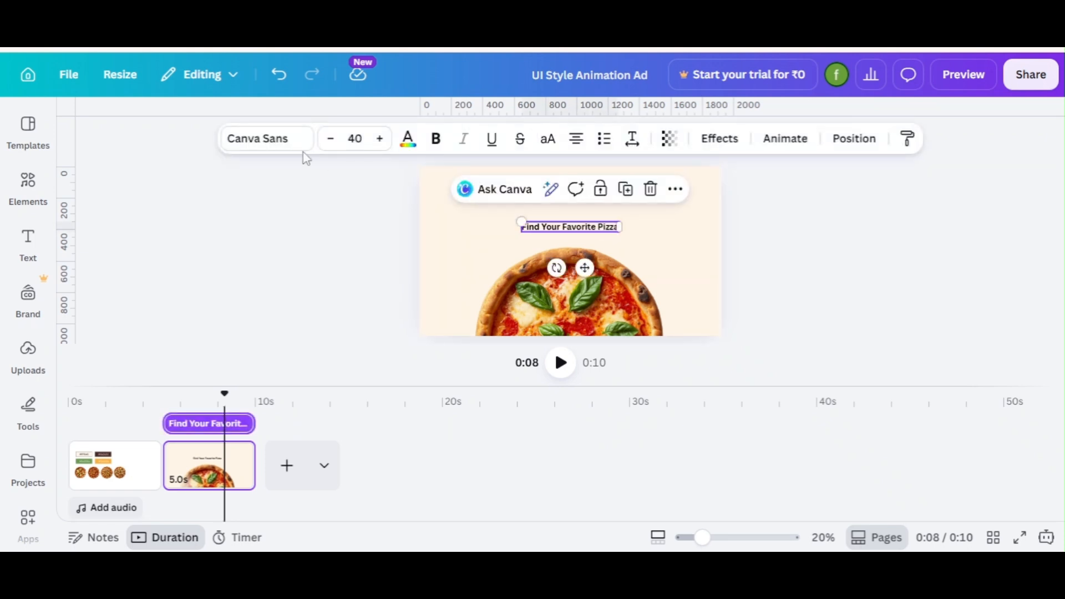
{"action": "left_click", "coordinate": [286, 147]}
{"action": "left_click", "coordinate": [151, 268]}
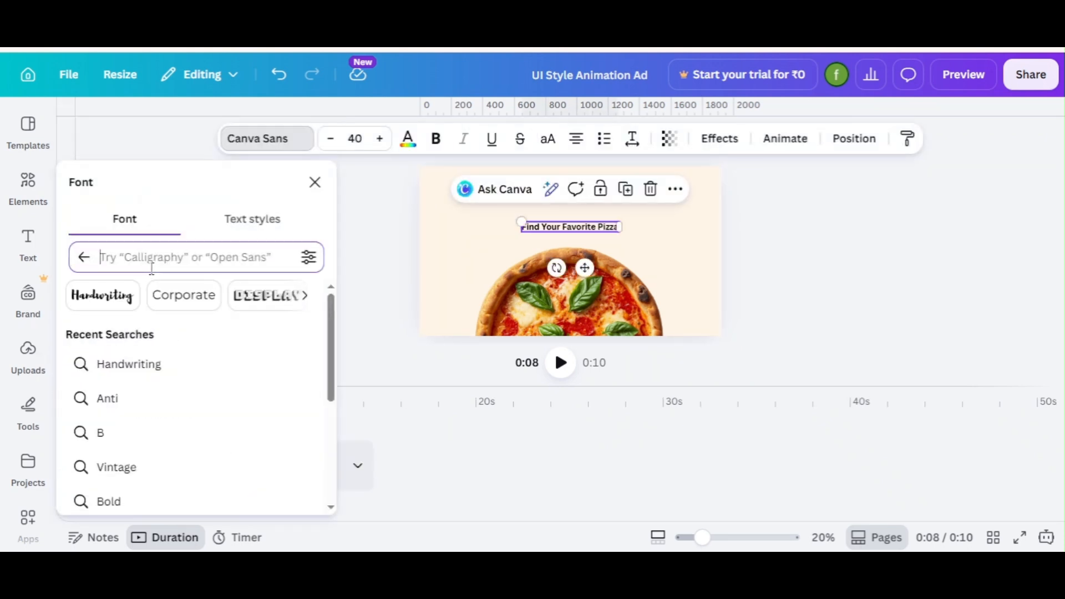
{"action": "type", "text": "be vie"}
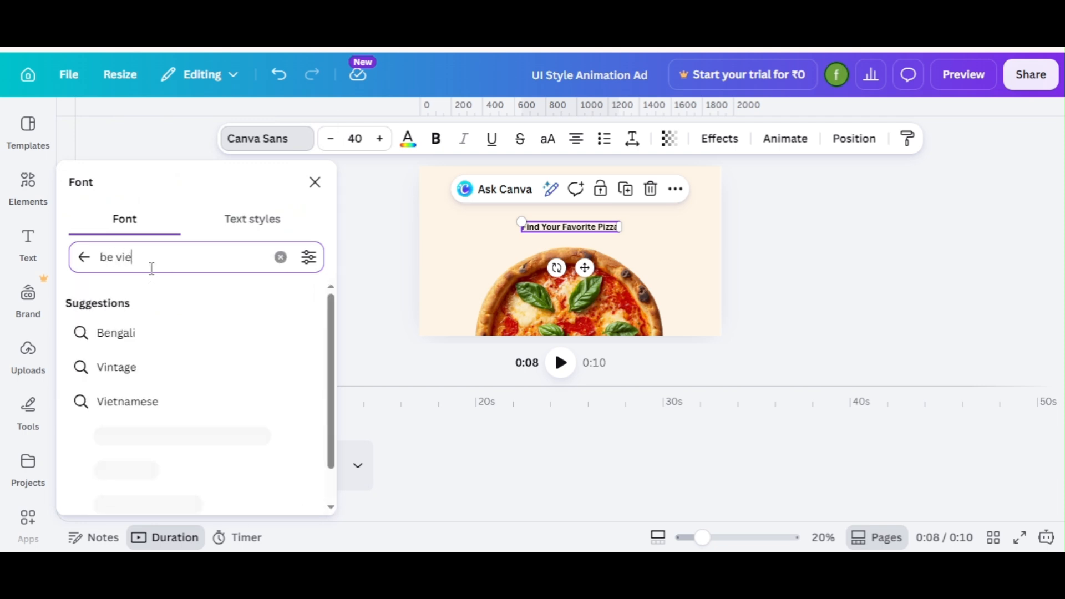
{"action": "type", "text": "tnam"}
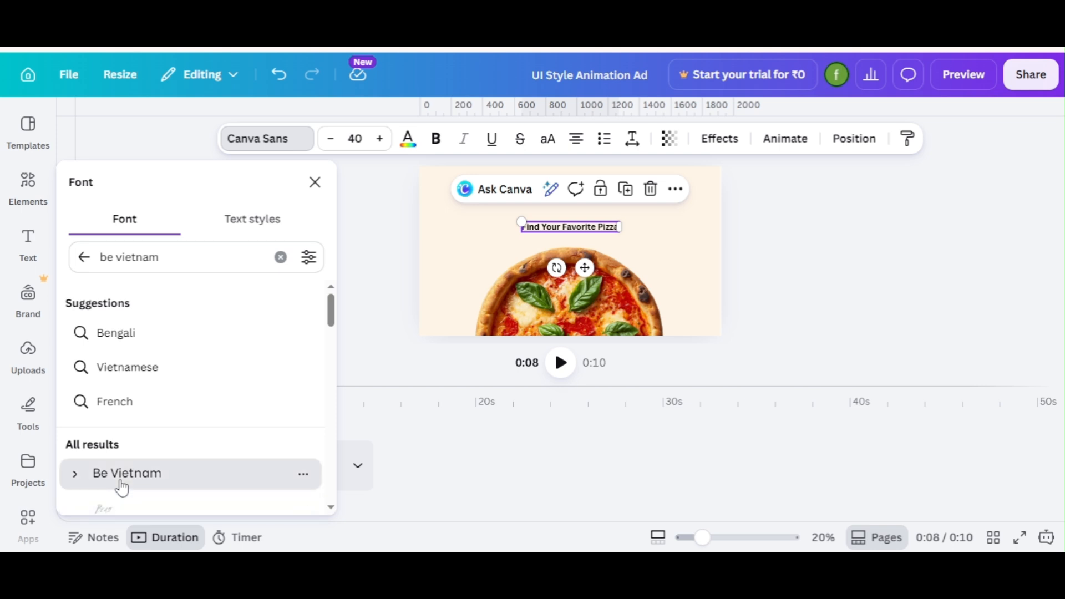
{"action": "left_click_drag", "start_coordinate": [331, 303], "coordinate": [340, 336]}
{"action": "left_click", "coordinate": [75, 319]}
{"action": "left_click", "coordinate": [230, 341]}
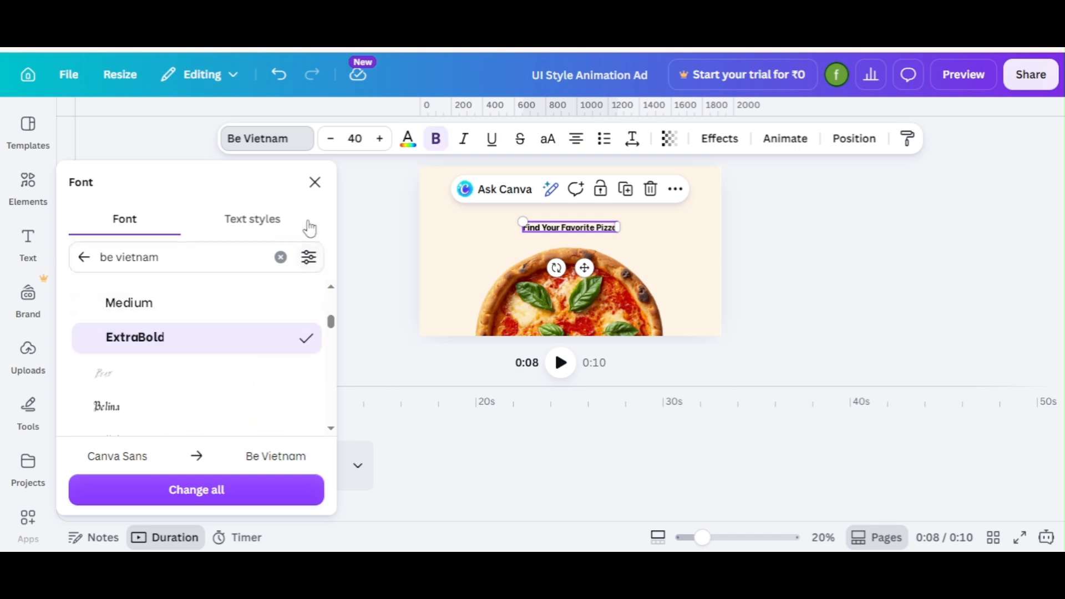
{"action": "left_click", "coordinate": [315, 183]}
Set the heading's font size to 86.
{"action": "left_click", "coordinate": [379, 139]}
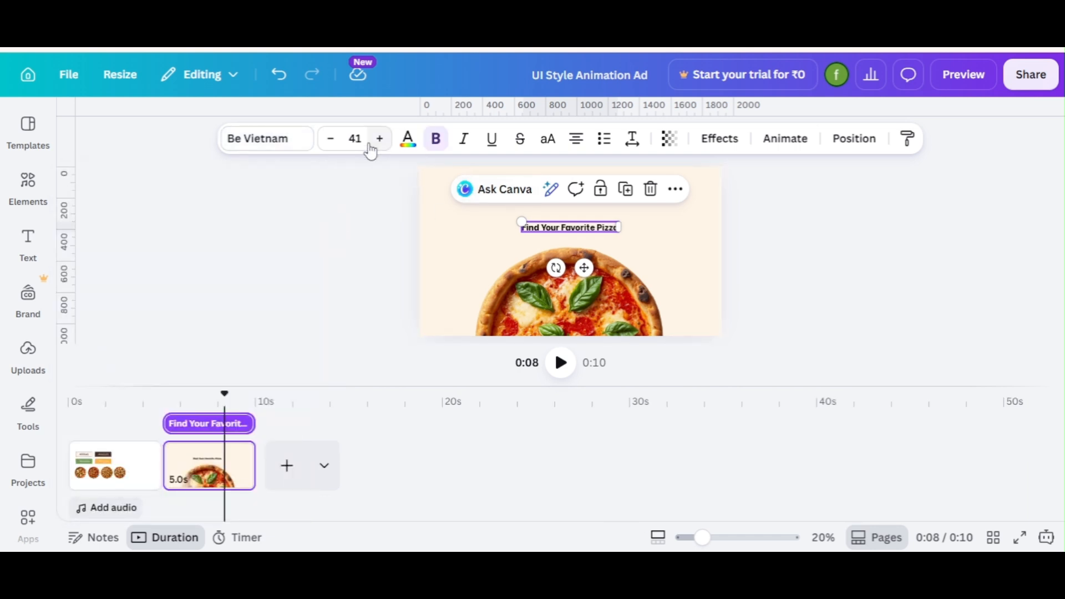
{"action": "left_click", "coordinate": [360, 138]}
{"action": "type", "text": "86"}
{"action": "key", "text": "Return"}
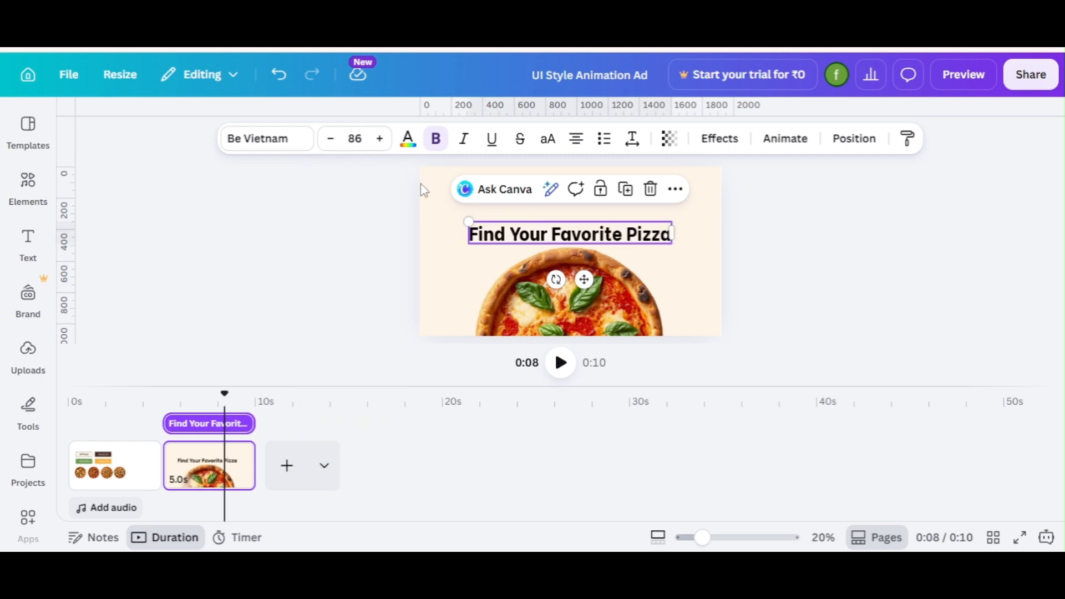
Set the heading's letter spacing to -62 and move the heading up, clear of the pizza.
{"action": "left_click", "coordinate": [632, 140]}
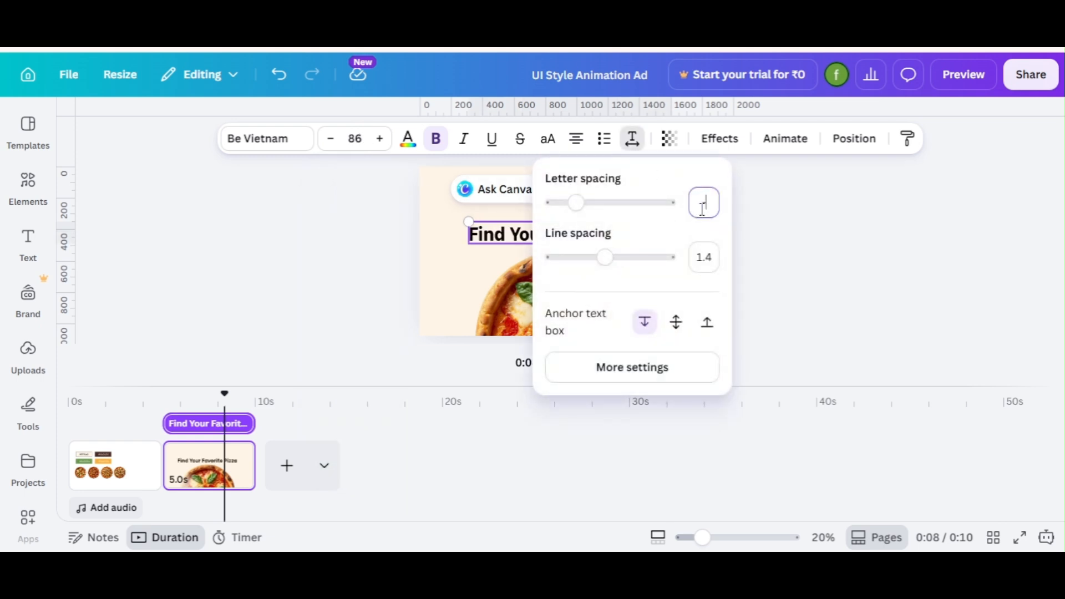
{"action": "type", "text": "-62"}
{"action": "left_click", "coordinate": [853, 266]}
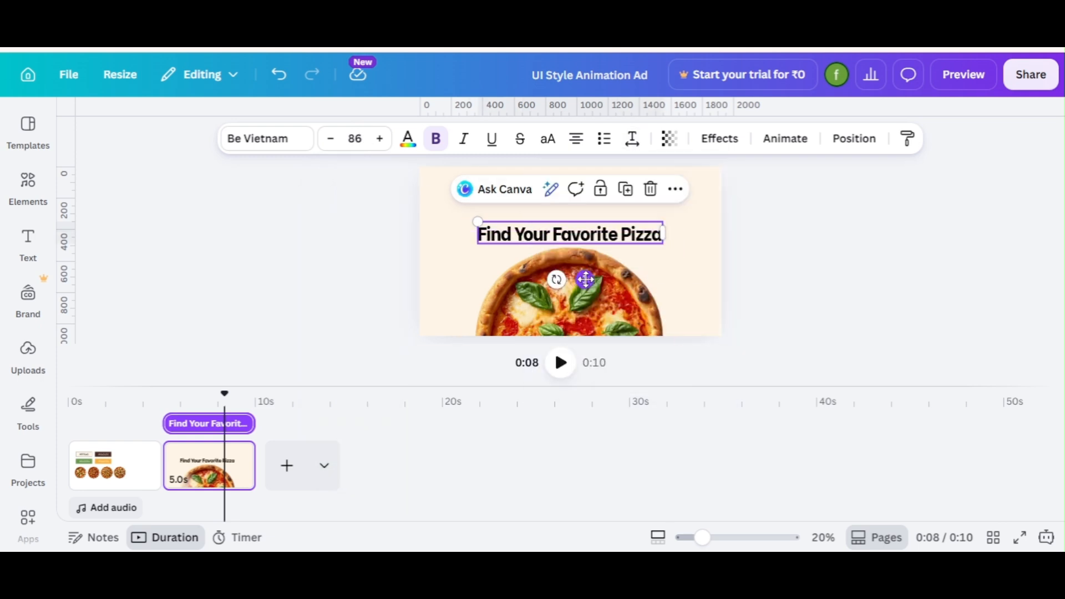
{"action": "left_click_drag", "start_coordinate": [586, 279], "coordinate": [583, 254]}
{"action": "left_click", "coordinate": [747, 248]}
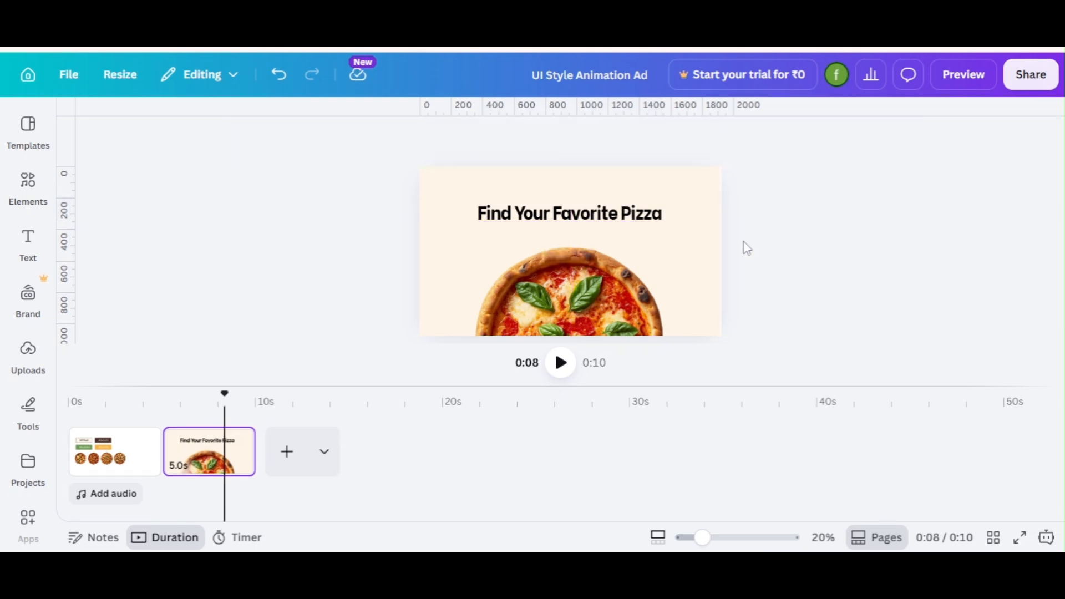
Duplicate the heading and place the copy centred directly beneath the original.
{"action": "left_click", "coordinate": [610, 214]}
{"action": "left_click", "coordinate": [629, 172]}
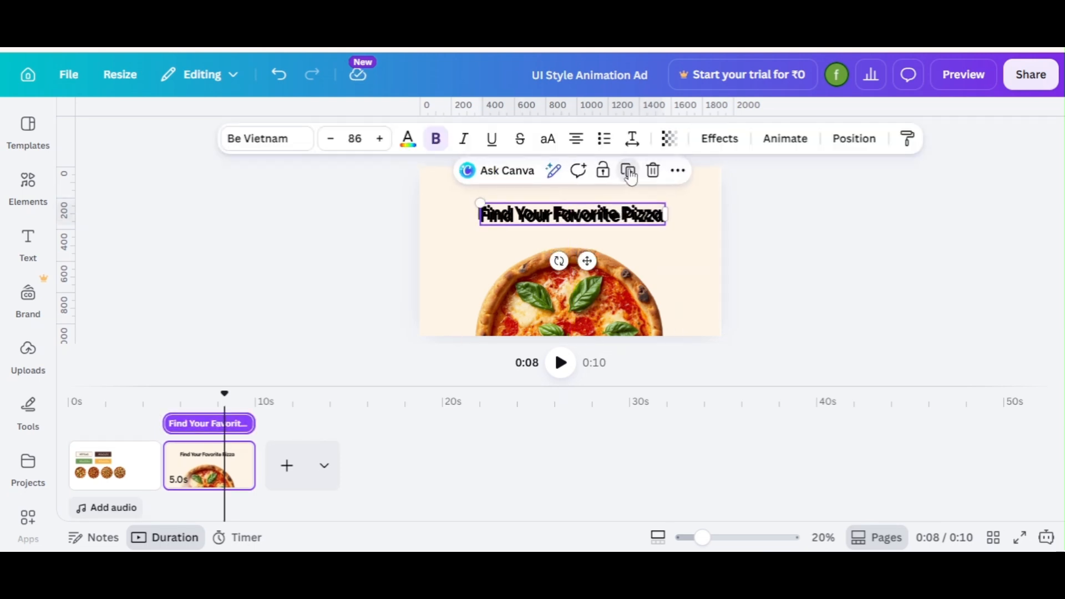
{"action": "left_click_drag", "start_coordinate": [603, 223], "coordinate": [602, 249]}
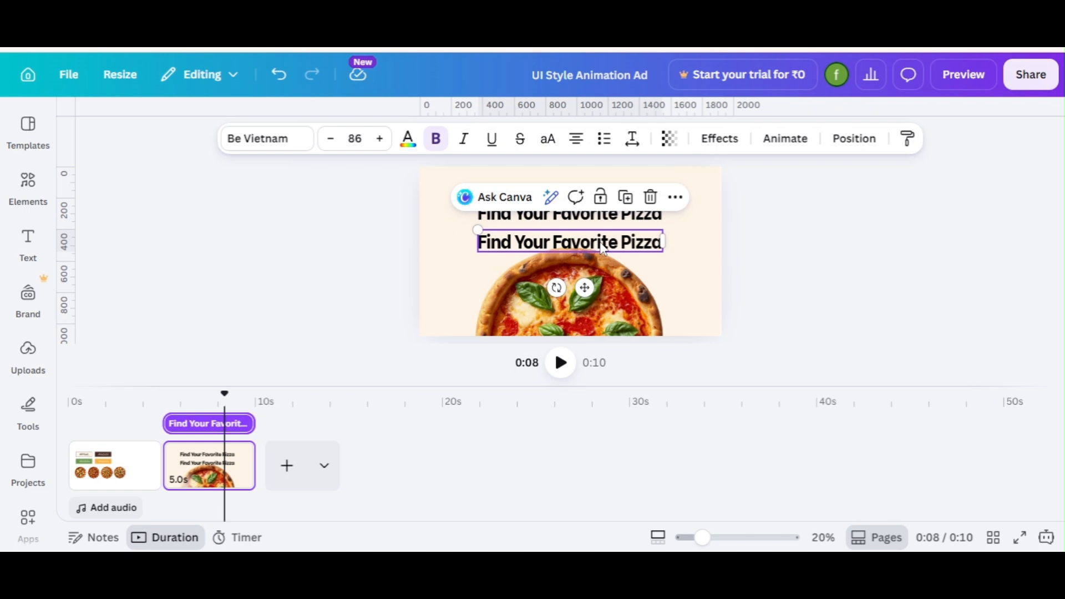
Change the duplicated text to "Margherita Flavor" and set its font size to 44.
{"action": "double_click", "coordinate": [603, 239]}
{"action": "type", "text": "Margh"}
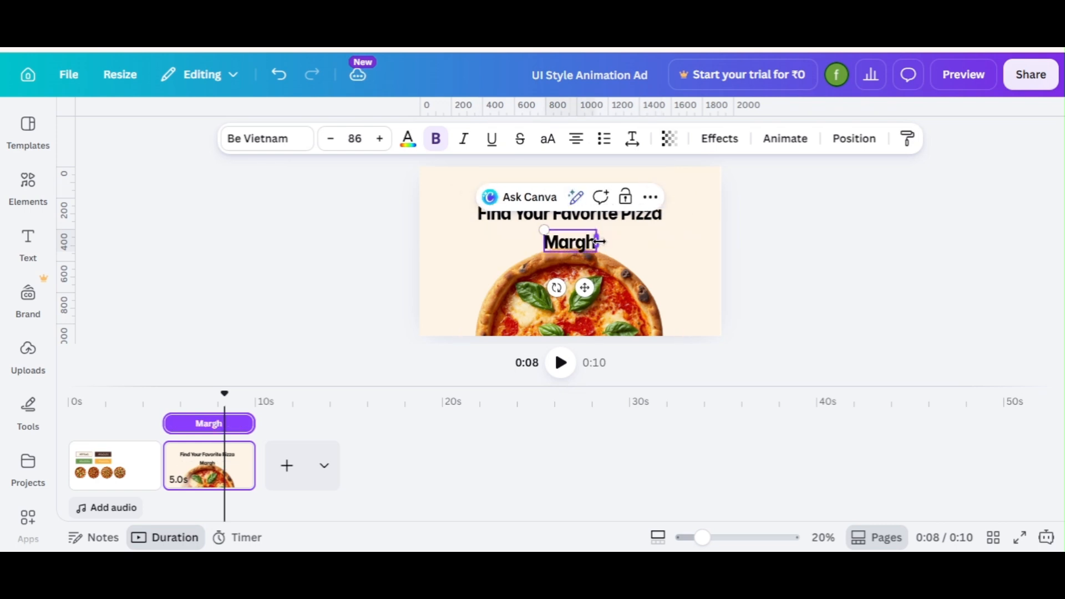
{"action": "type", "text": "erita"}
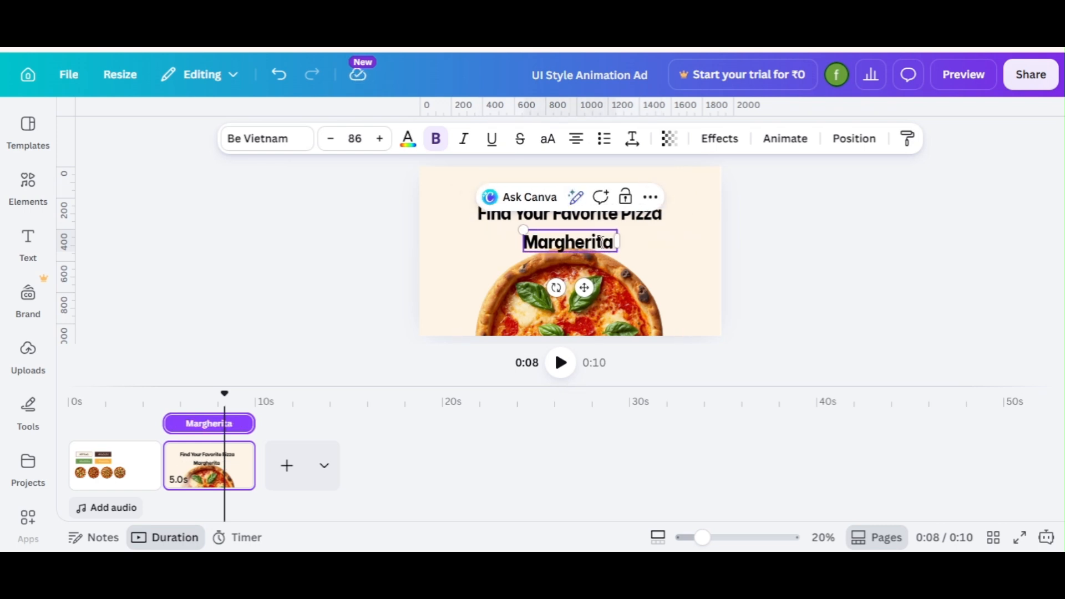
{"action": "type", "text": " Flavor"}
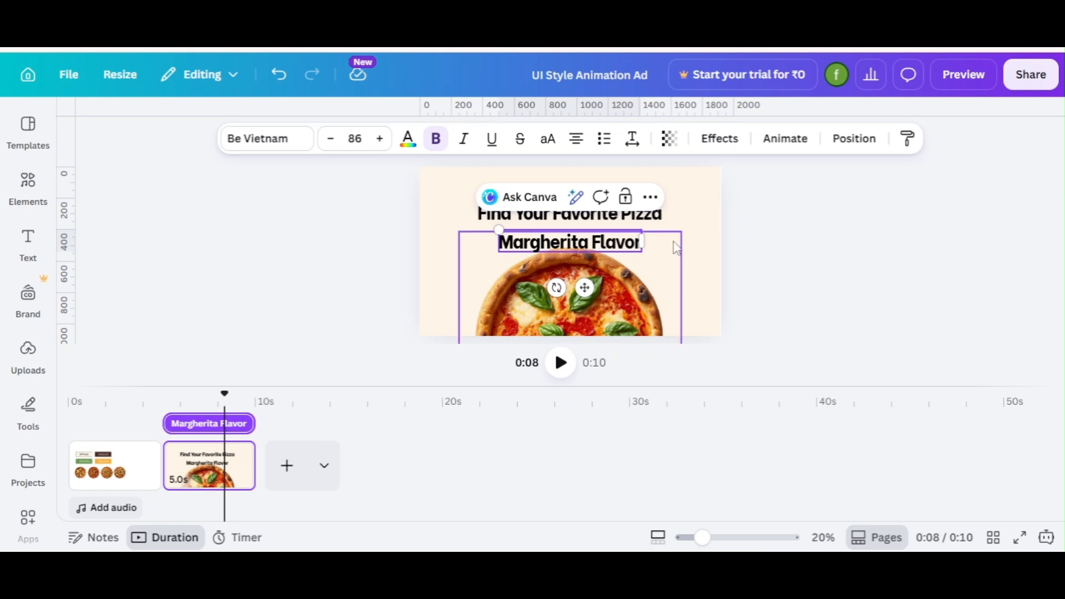
{"action": "left_click", "coordinate": [366, 133]}
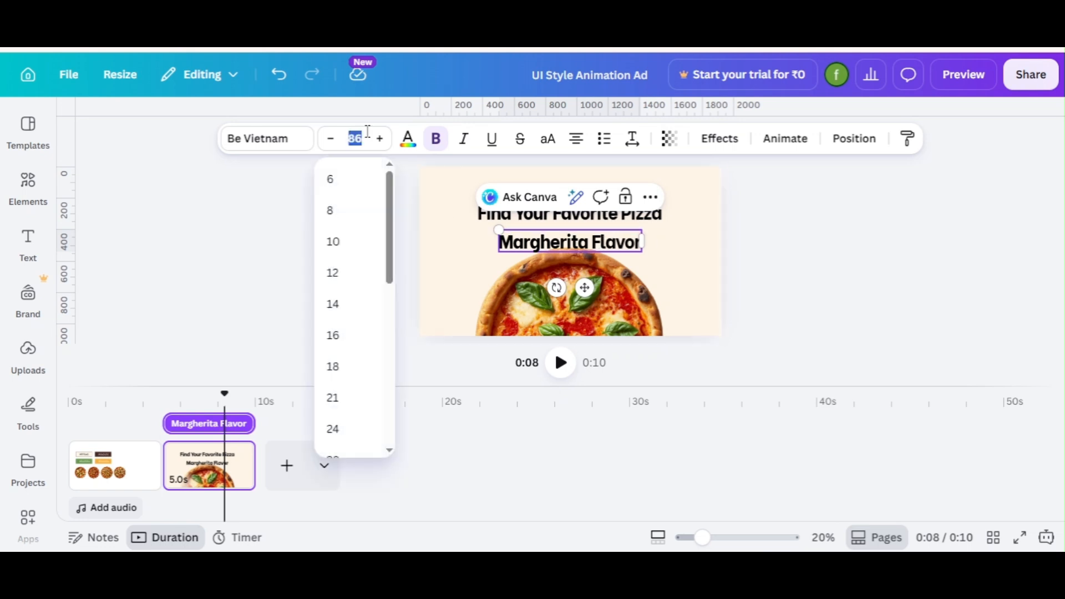
{"action": "type", "text": "44"}
{"action": "key", "text": "Return"}
Add an orange rectangle sized slightly larger than the "Margherita Flavor" text and place it behind that text.
{"action": "left_click", "coordinate": [723, 543]}
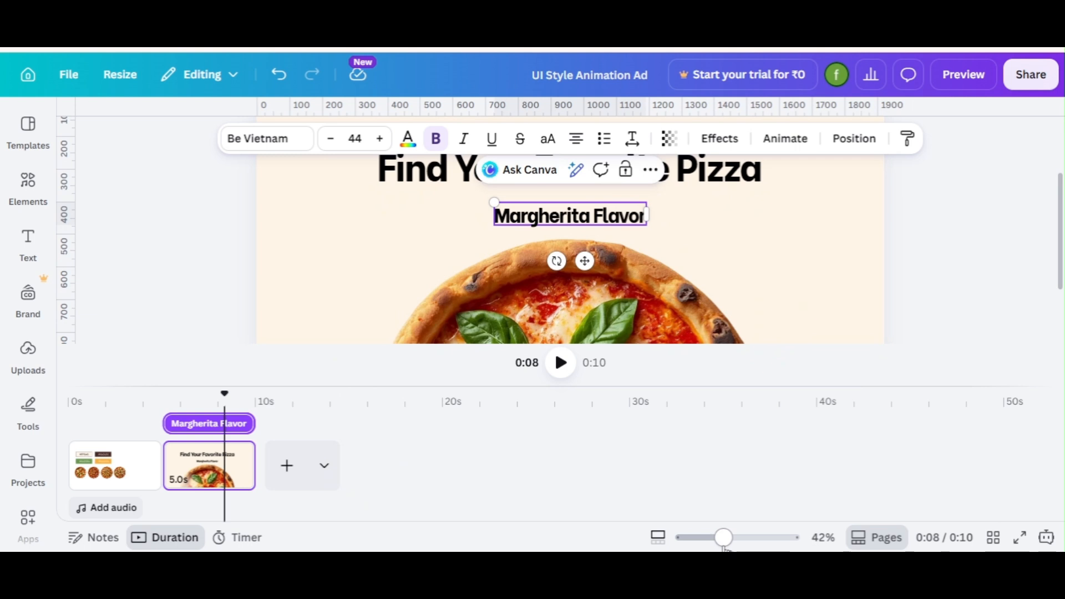
{"action": "key", "text": "r"}
{"action": "left_click_drag", "start_coordinate": [552, 297], "coordinate": [565, 232]}
{"action": "left_click_drag", "start_coordinate": [593, 192], "coordinate": [657, 216]}
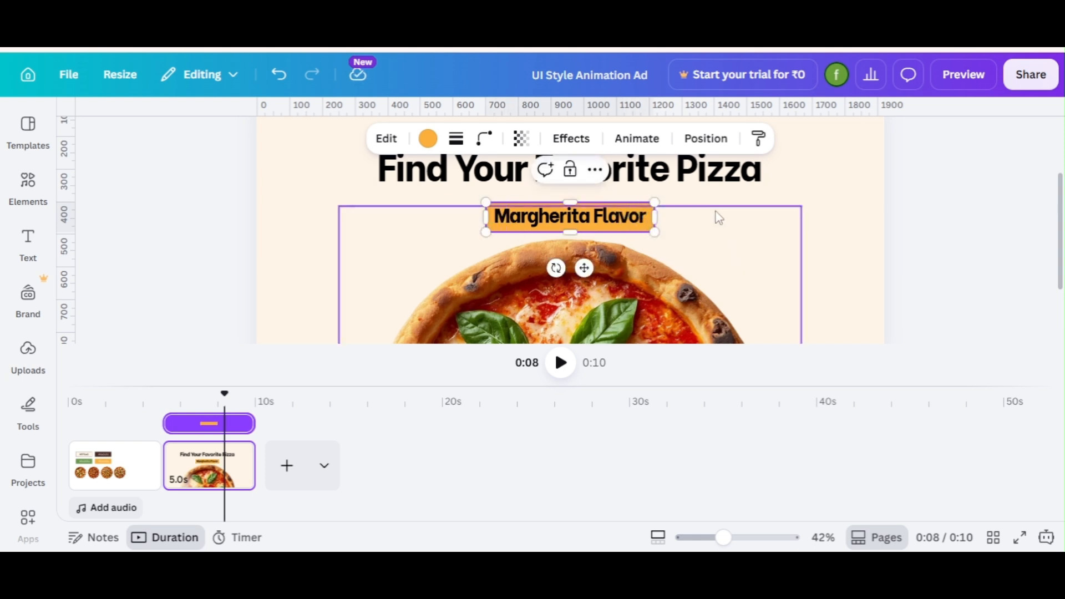
{"action": "left_click", "coordinate": [780, 173]}
Set the orange rectangle's corner rounding to 24.
{"action": "left_click", "coordinate": [644, 227]}
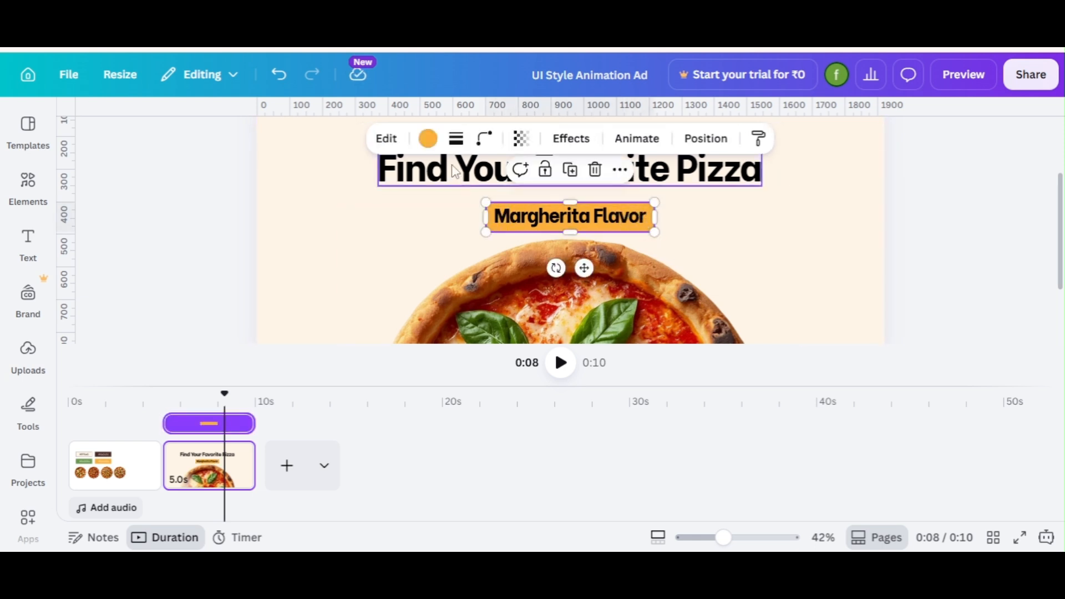
{"action": "left_click", "coordinate": [456, 138]}
{"action": "left_click", "coordinate": [484, 139]}
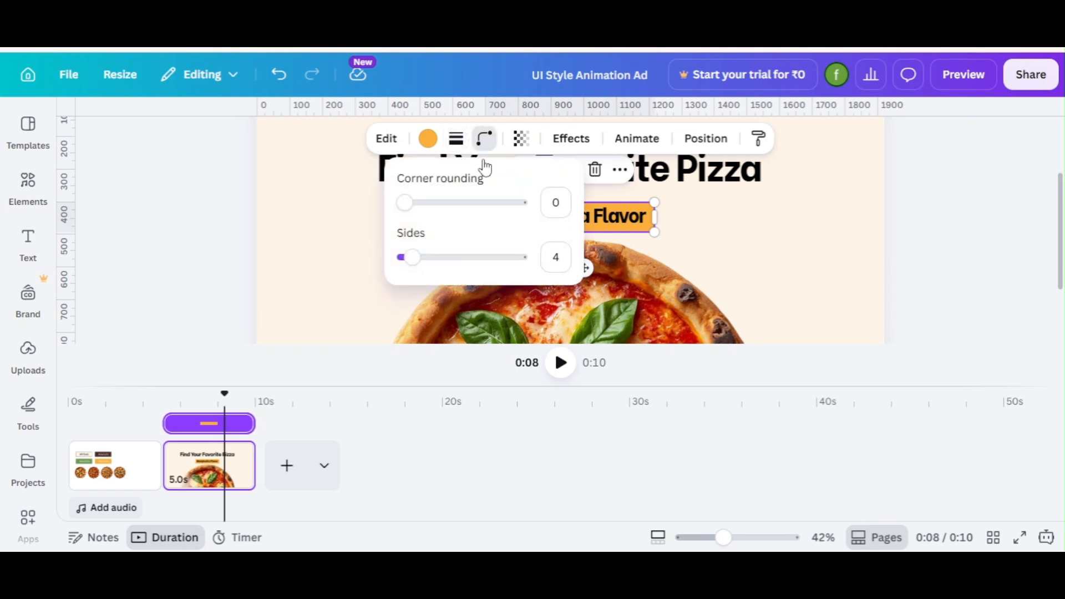
{"action": "left_click", "coordinate": [570, 210]}
{"action": "type", "text": "24"}
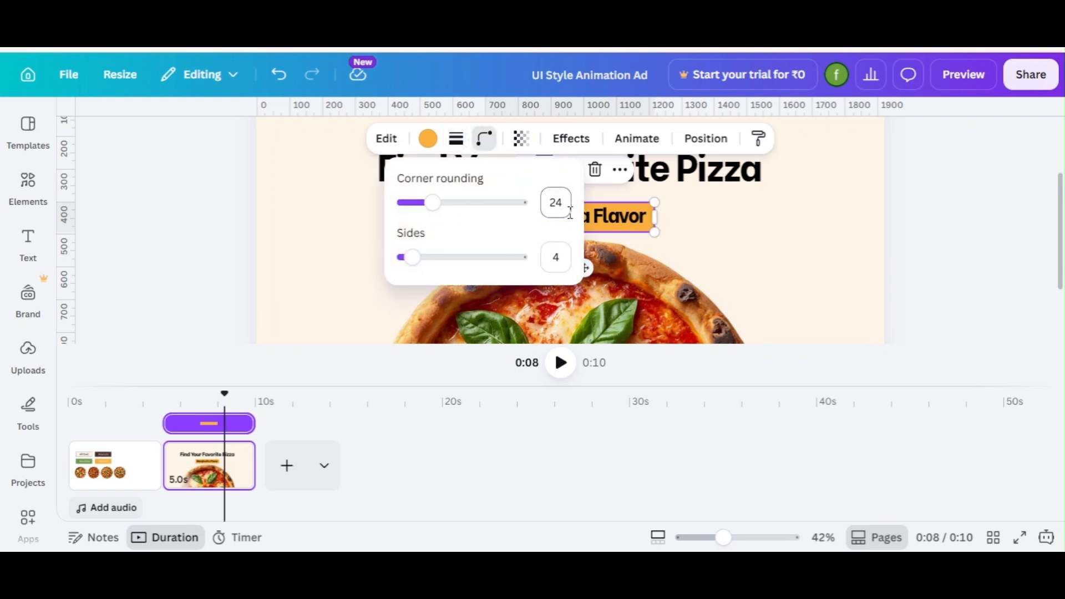
{"action": "left_click", "coordinate": [839, 218]}
Move the "Margherita Flavor" text slightly down so it sits more centrally on the orange rectangle.
{"action": "left_click", "coordinate": [621, 215]}
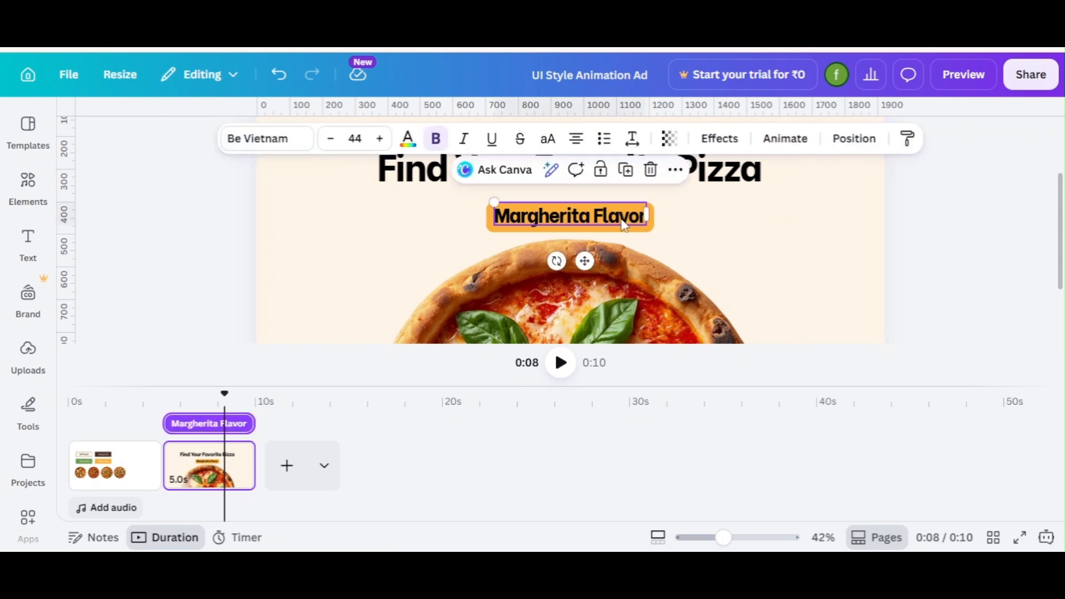
{"action": "left_click_drag", "start_coordinate": [621, 215], "coordinate": [622, 219]}
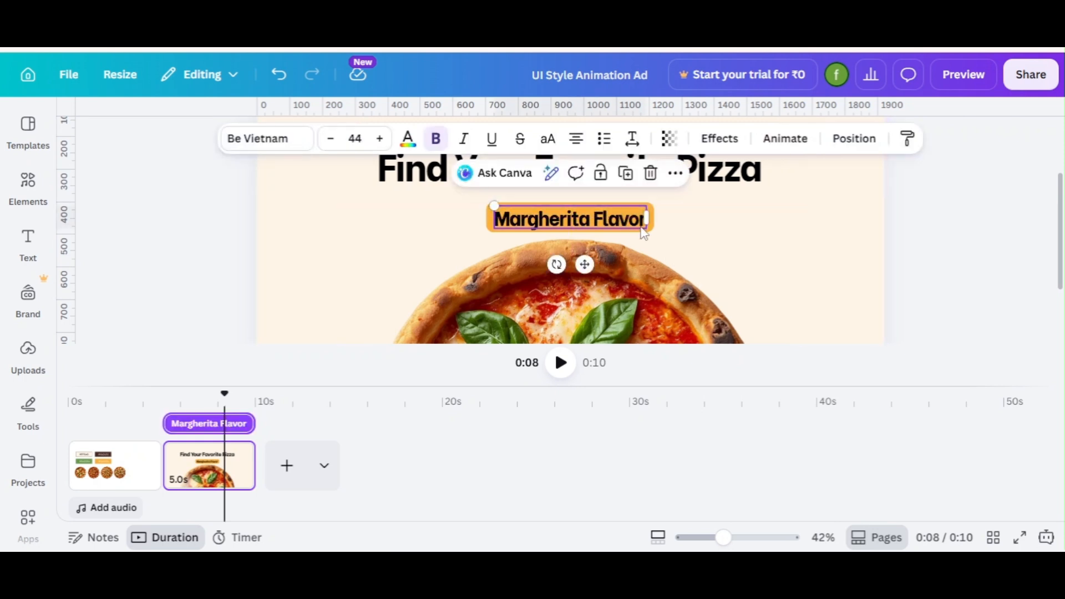
{"action": "left_click", "coordinate": [854, 139]}
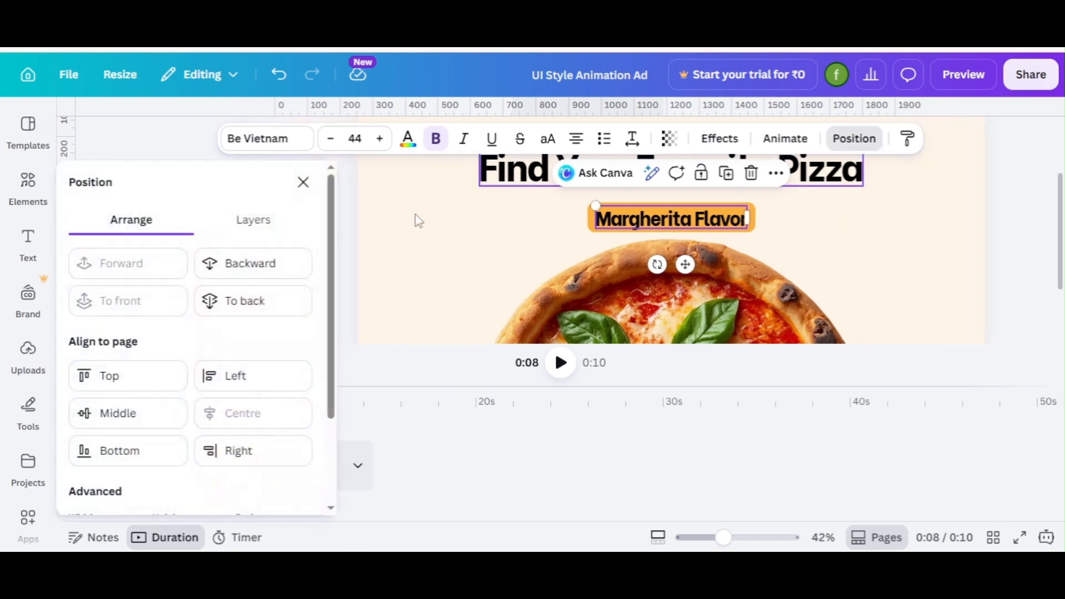
{"action": "left_click", "coordinate": [271, 225]}
{"action": "left_click", "coordinate": [238, 367]}
{"action": "left_click", "coordinate": [218, 416], "text": "shift"}
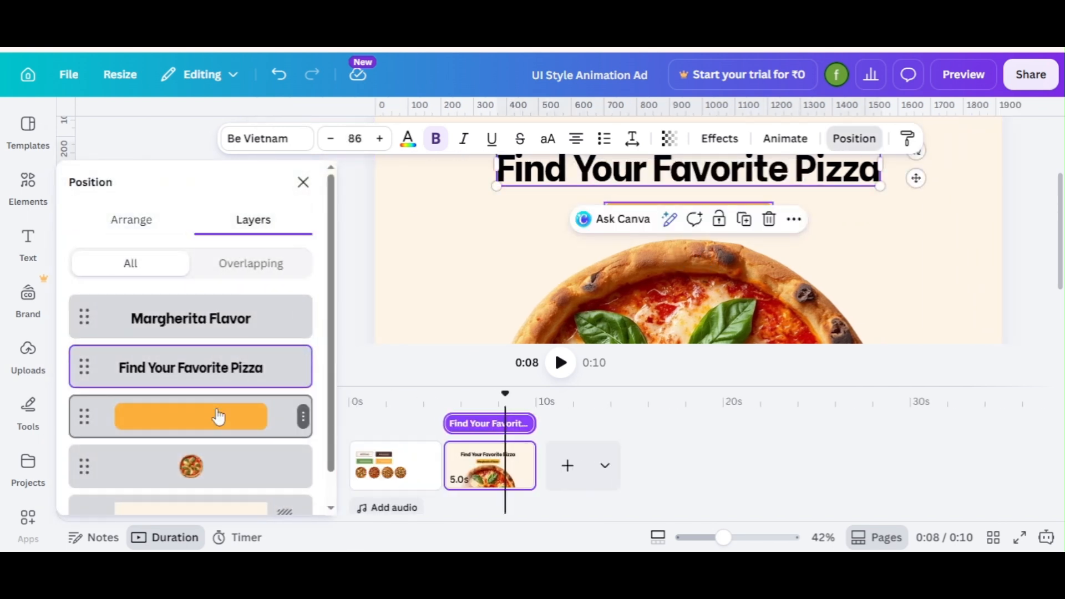
{"action": "left_click", "coordinate": [133, 221]}
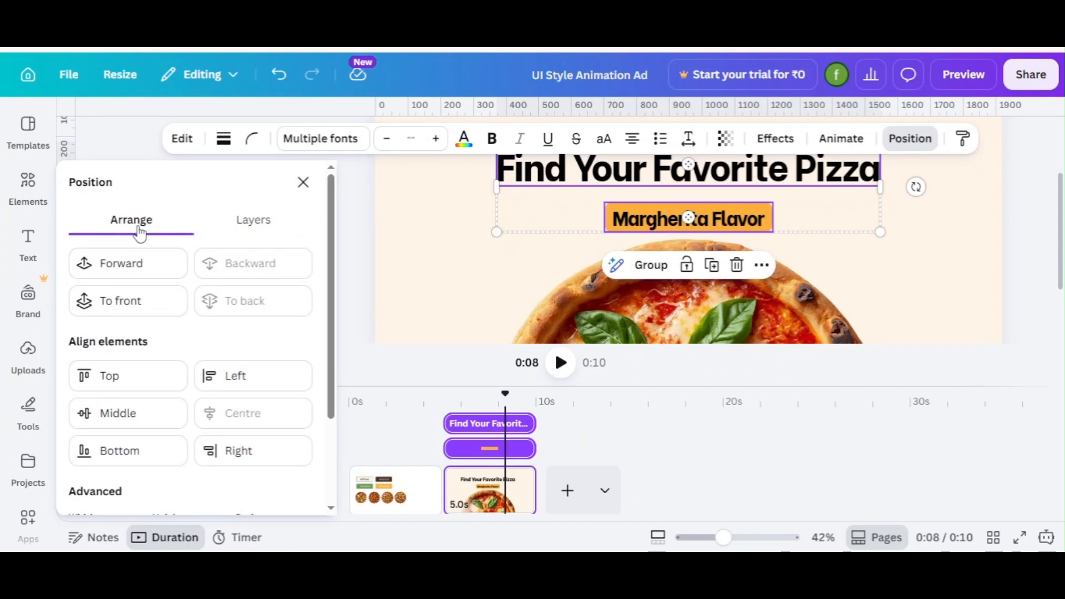
Move the "Margherita Flavor" layer directly above the orange rectangle's layer and align the two at their vertical middle.
{"action": "left_click", "coordinate": [267, 224]}
{"action": "left_click", "coordinate": [224, 326]}
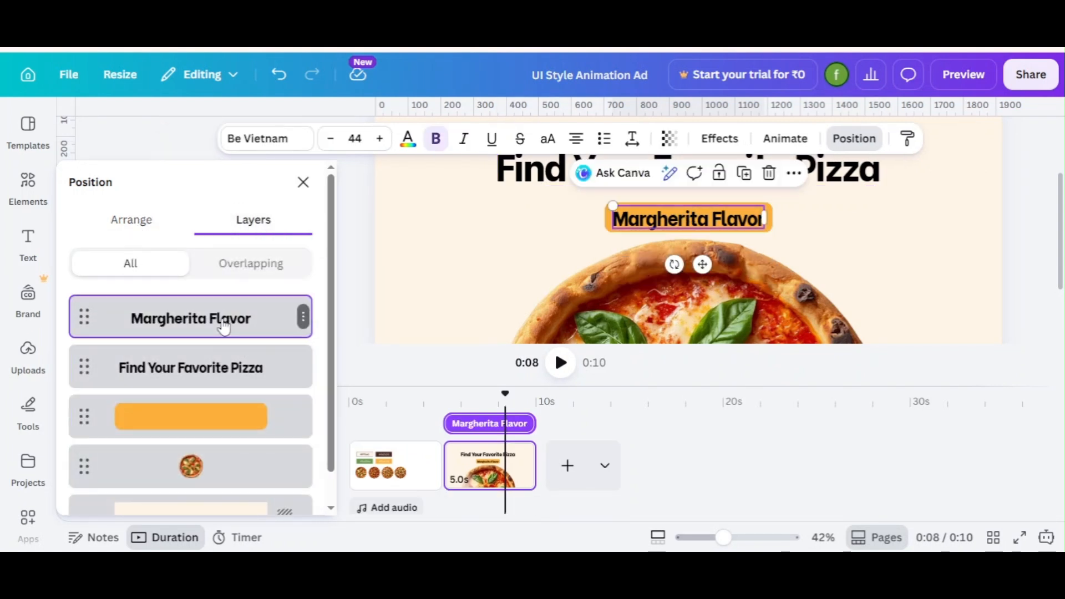
{"action": "left_click_drag", "start_coordinate": [225, 327], "coordinate": [219, 417]}
{"action": "left_click", "coordinate": [219, 421], "text": "shift"}
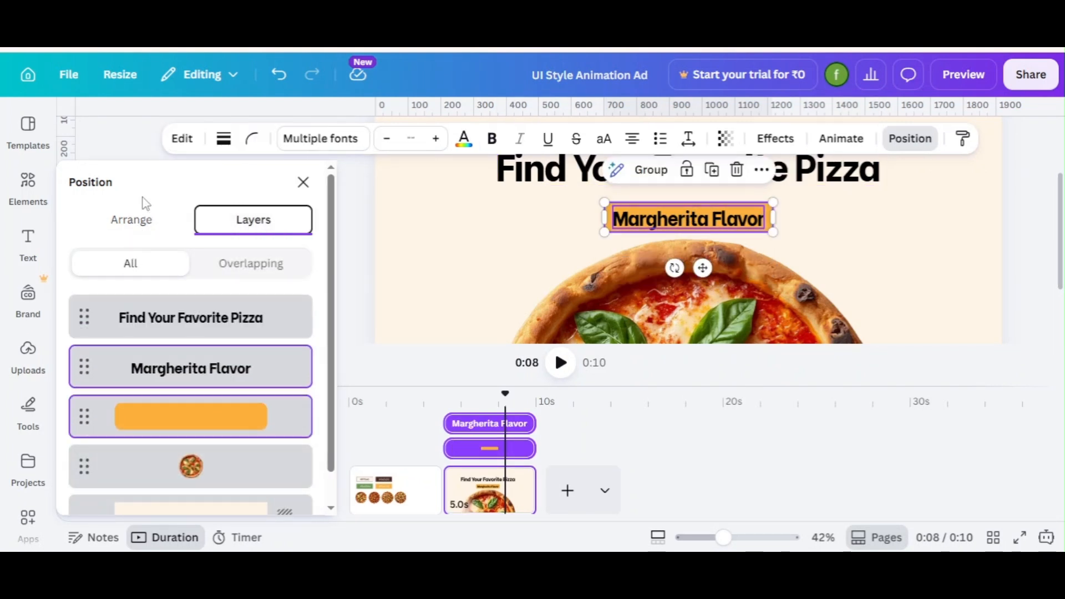
{"action": "left_click", "coordinate": [139, 221]}
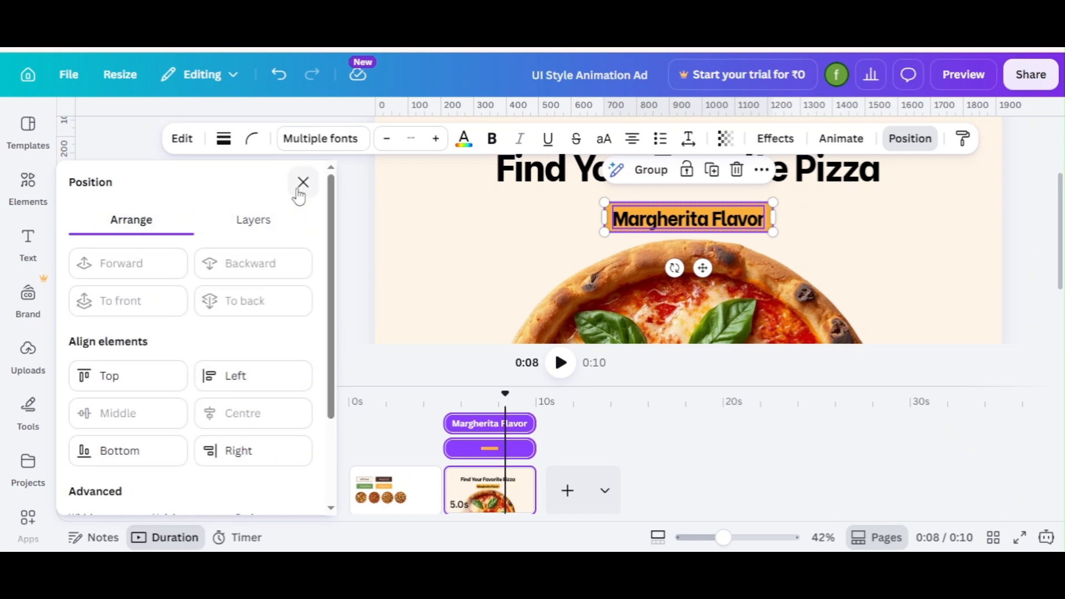
{"action": "left_click", "coordinate": [300, 188]}
Group the "Margherita Flavor" text with its orange rectangle and move the group up, closer beneath the heading.
{"action": "left_click", "coordinate": [387, 207]}
{"action": "left_click", "coordinate": [541, 212]}
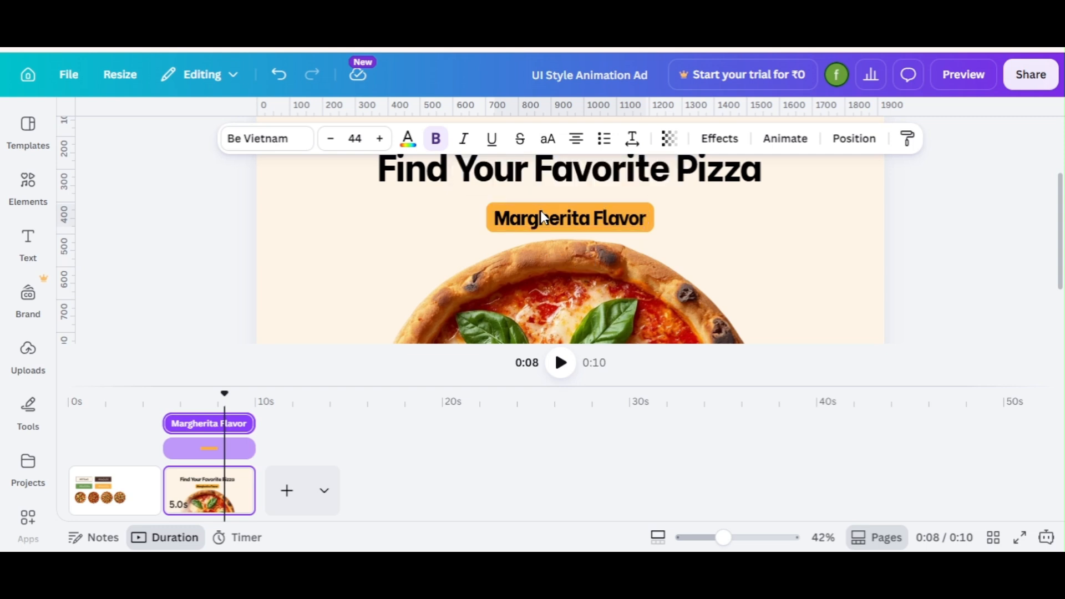
{"action": "left_click", "coordinate": [540, 212]}
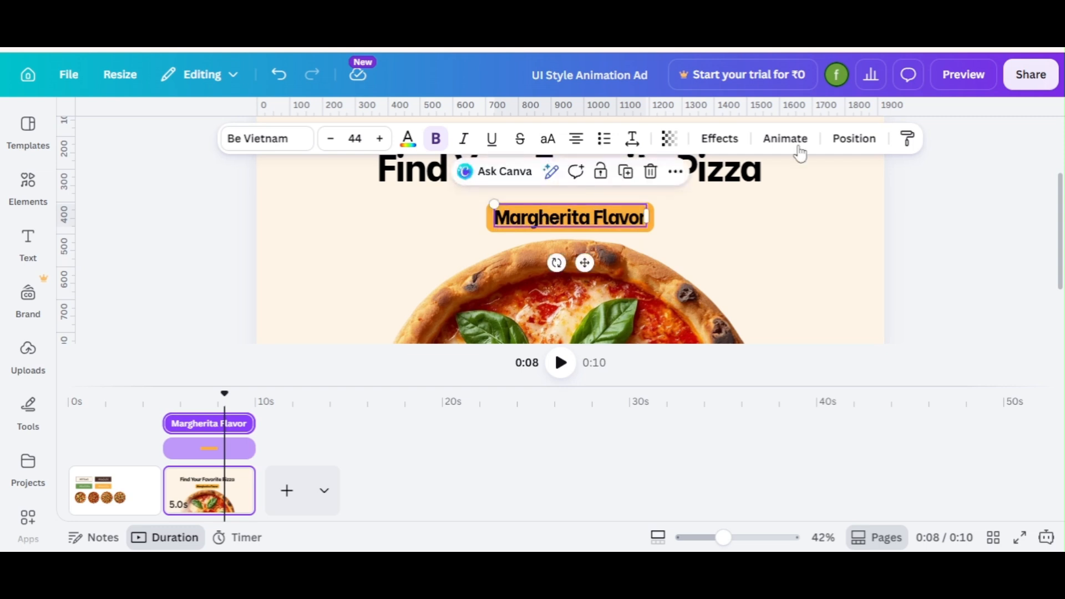
{"action": "left_click", "coordinate": [853, 139]}
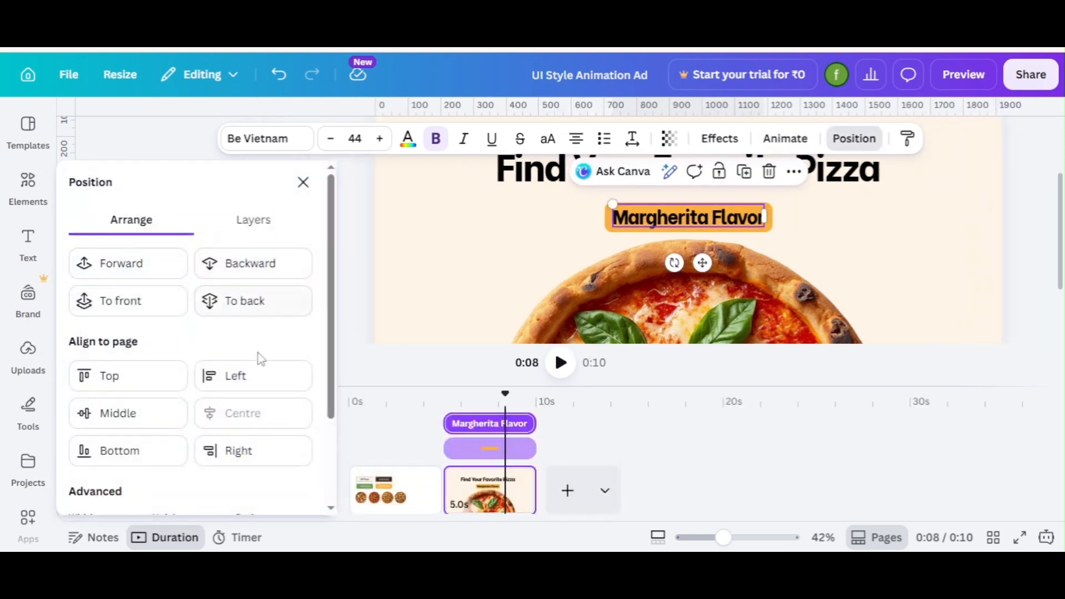
{"action": "left_click", "coordinate": [252, 234]}
{"action": "left_click", "coordinate": [235, 437], "text": "shift"}
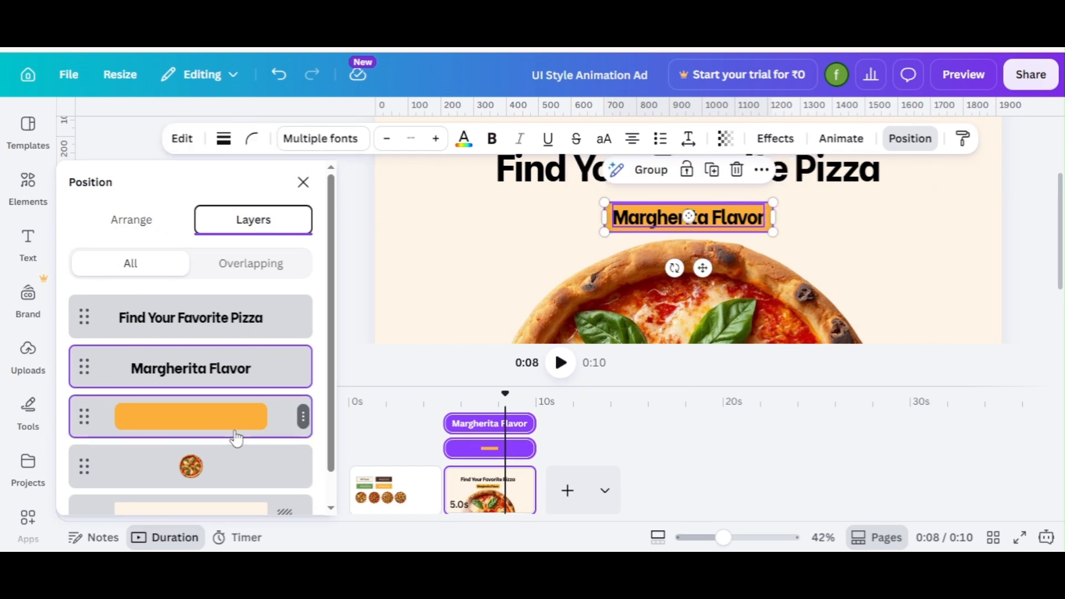
{"action": "left_click", "coordinate": [643, 172]}
{"action": "left_click", "coordinate": [303, 182]}
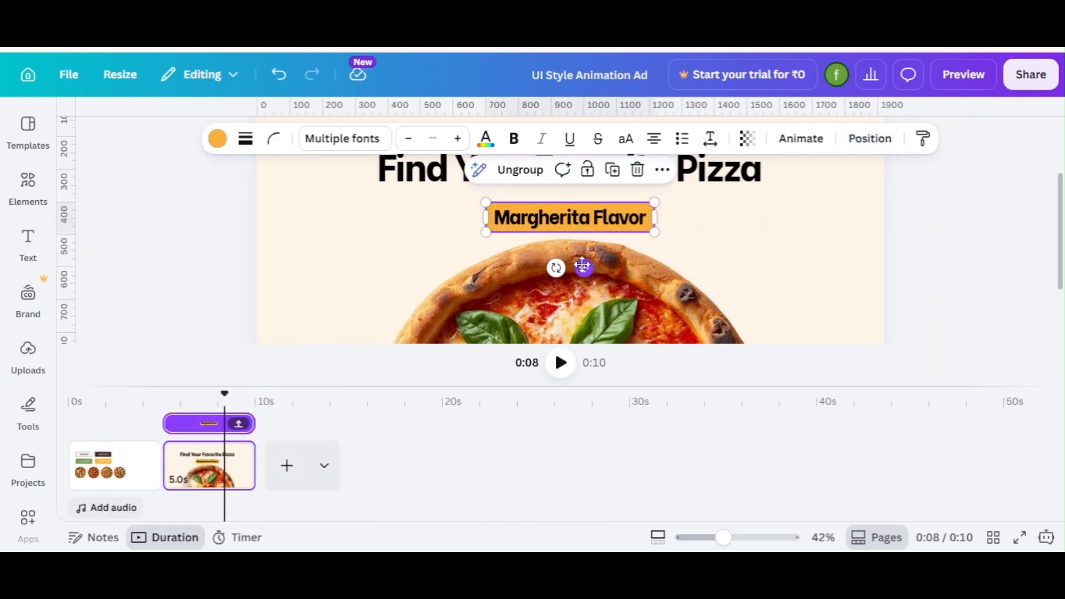
{"action": "left_click_drag", "start_coordinate": [582, 262], "coordinate": [583, 252]}
{"action": "left_click", "coordinate": [942, 228]}
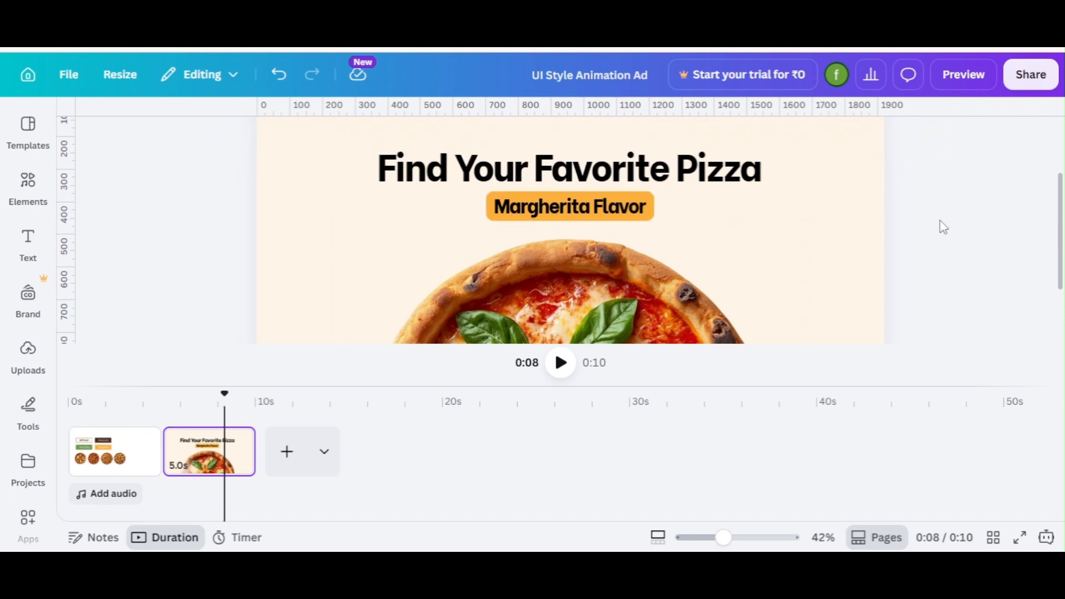
Paste the copied website-style header with logo, navigation links and icons onto the pizza page.
{"action": "left_click_drag", "start_coordinate": [723, 538], "coordinate": [698, 537]}
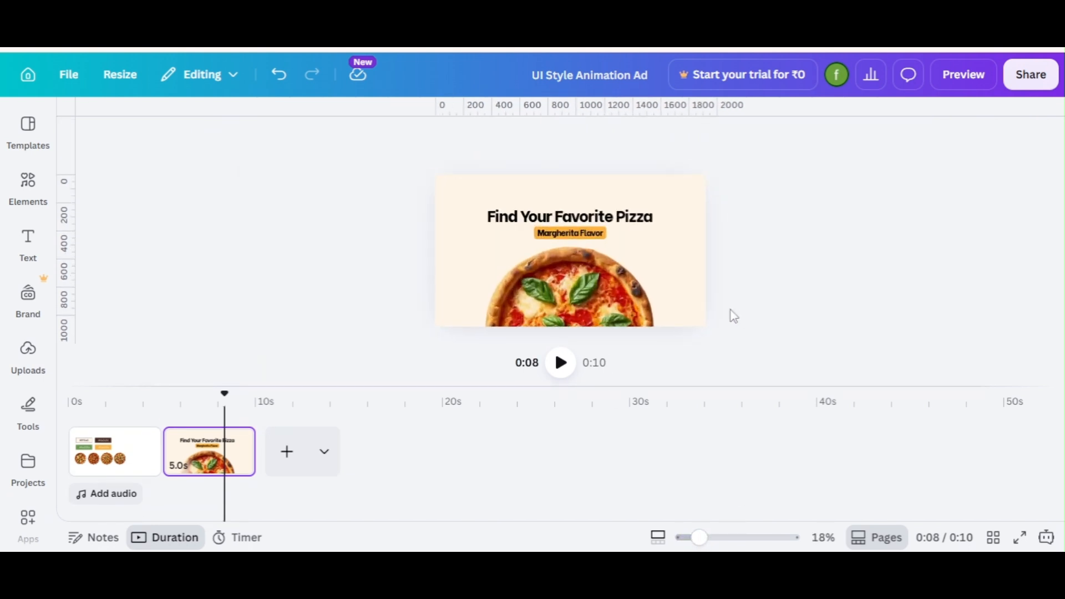
{"action": "left_click", "coordinate": [677, 287]}
{"action": "key", "text": "ctrl+v"}
{"action": "left_click", "coordinate": [790, 284]}
Nudge the "Find Your Favorite Pizza" heading and the "Margherita Flavor" label up together, closer to the header.
{"action": "left_click", "coordinate": [643, 217]}
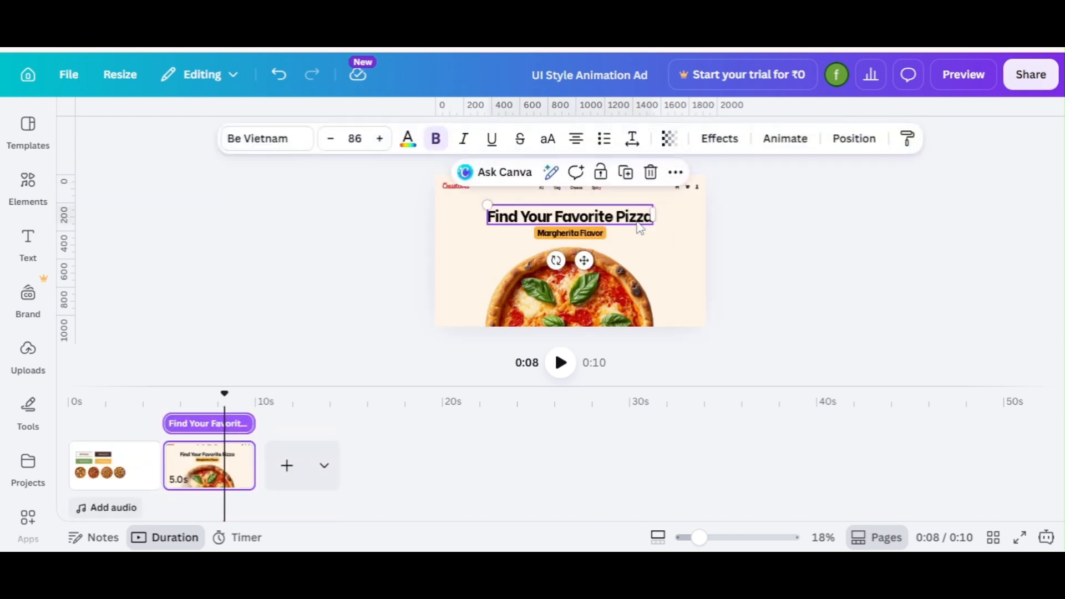
{"action": "left_click", "coordinate": [605, 239], "text": "shift"}
{"action": "key", "text": "Up"}
{"action": "key", "text": "Up"}
{"action": "key", "text": "Up"}
{"action": "key", "text": "Up"}
{"action": "key", "text": "Up"}
{"action": "key", "text": "Up"}
{"action": "key", "text": "Up"}
{"action": "key", "text": "Up"}
{"action": "key", "text": "Up"}
{"action": "key", "text": "Up"}
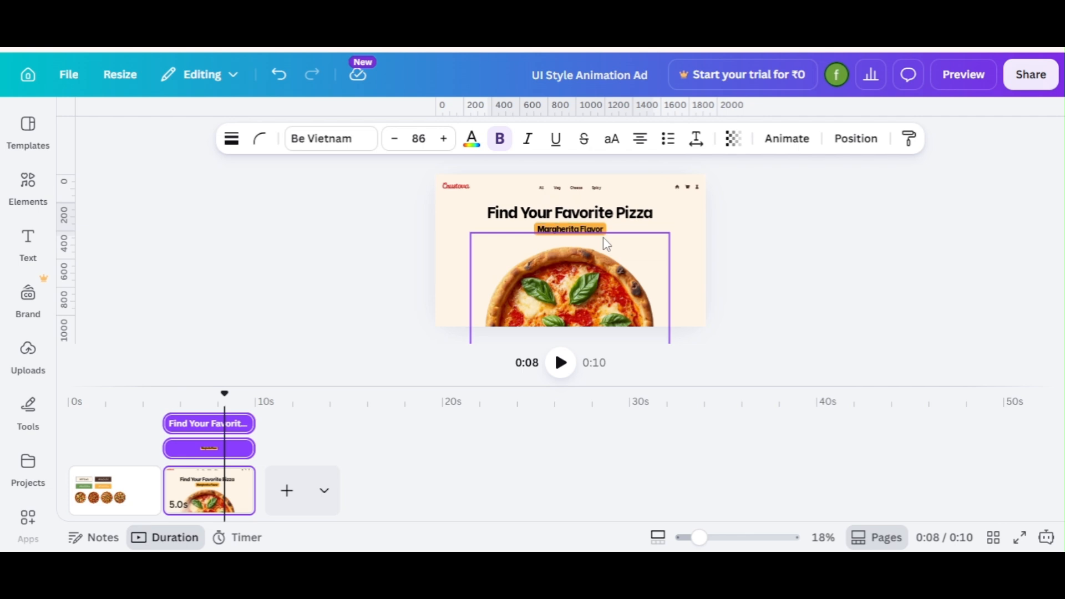
{"action": "left_click", "coordinate": [848, 249]}
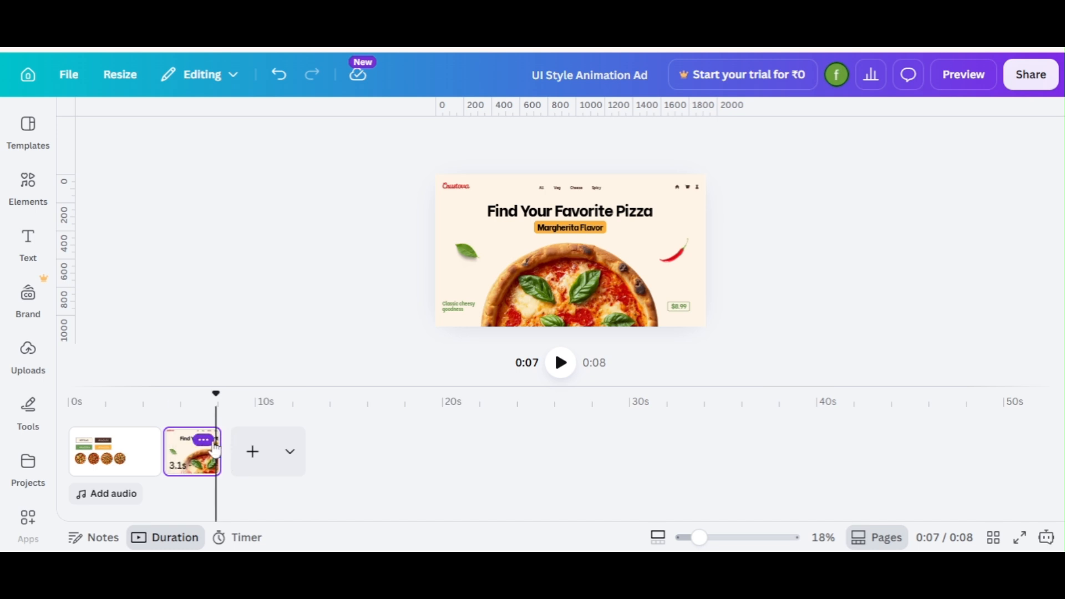
Duplicate the 3.1-second pizza page and return to the first of the two copies.
{"action": "left_click", "coordinate": [213, 442]}
{"action": "left_click", "coordinate": [269, 217]}
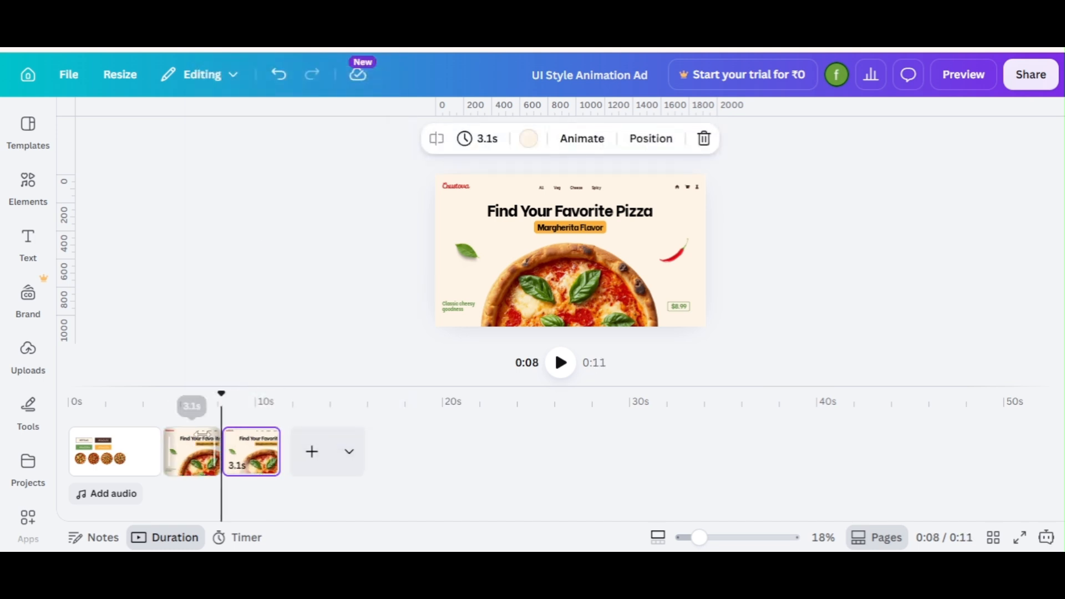
{"action": "left_click", "coordinate": [191, 452]}
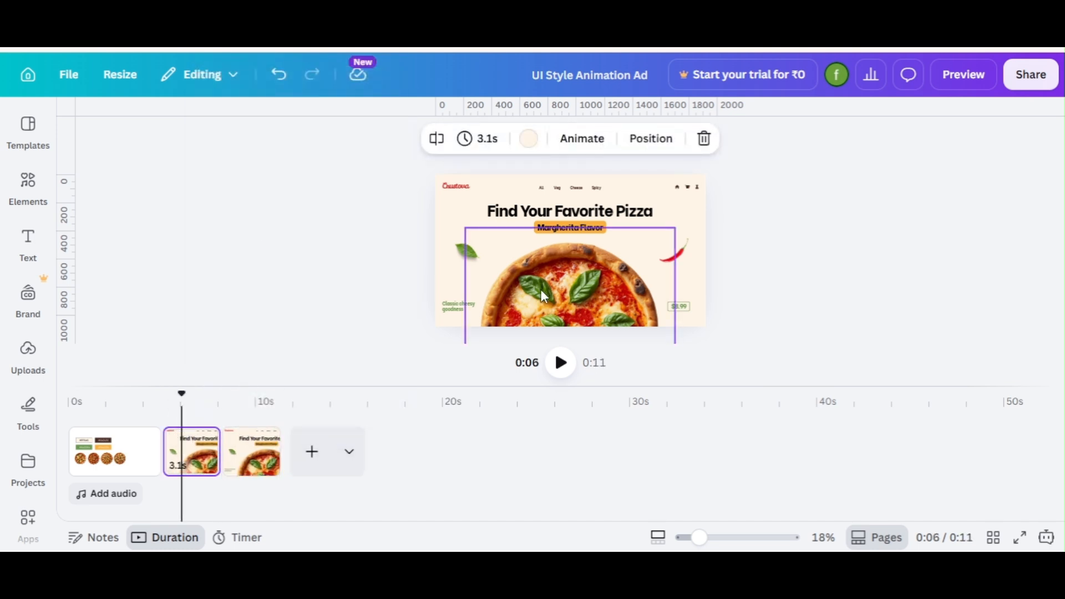
Delete the heading, basil leaf, "Classic cheesy goodness" text, chili and $8.99 price tag from the first pizza page.
{"action": "left_click", "coordinate": [531, 215]}
{"action": "key", "text": "Delete"}
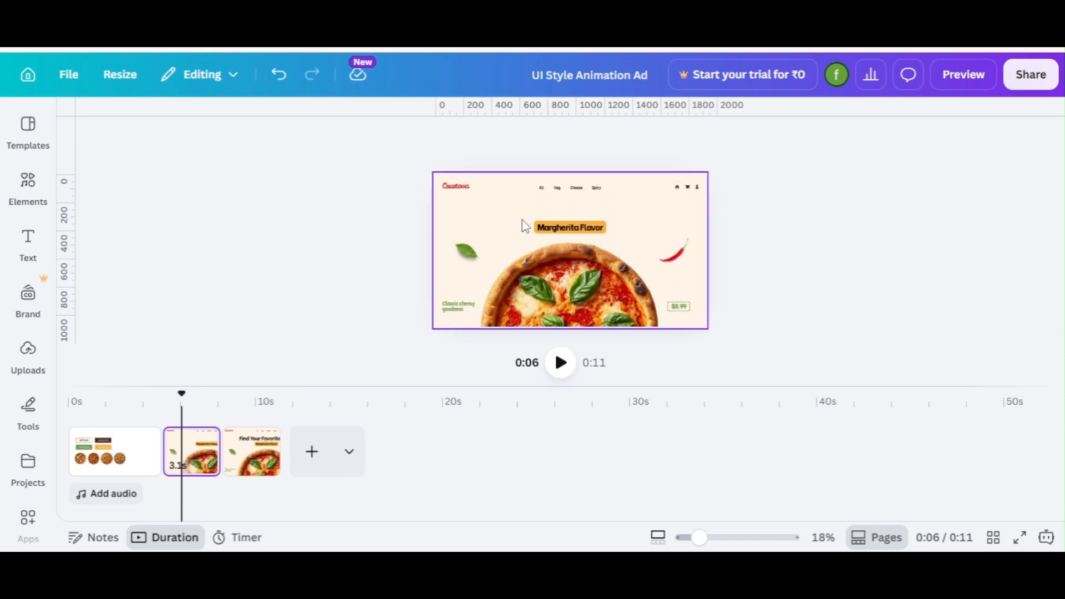
{"action": "left_click_drag", "start_coordinate": [467, 268], "coordinate": [467, 314]}
{"action": "key", "text": "Delete"}
{"action": "left_click", "coordinate": [674, 255]}
{"action": "key", "text": "Delete"}
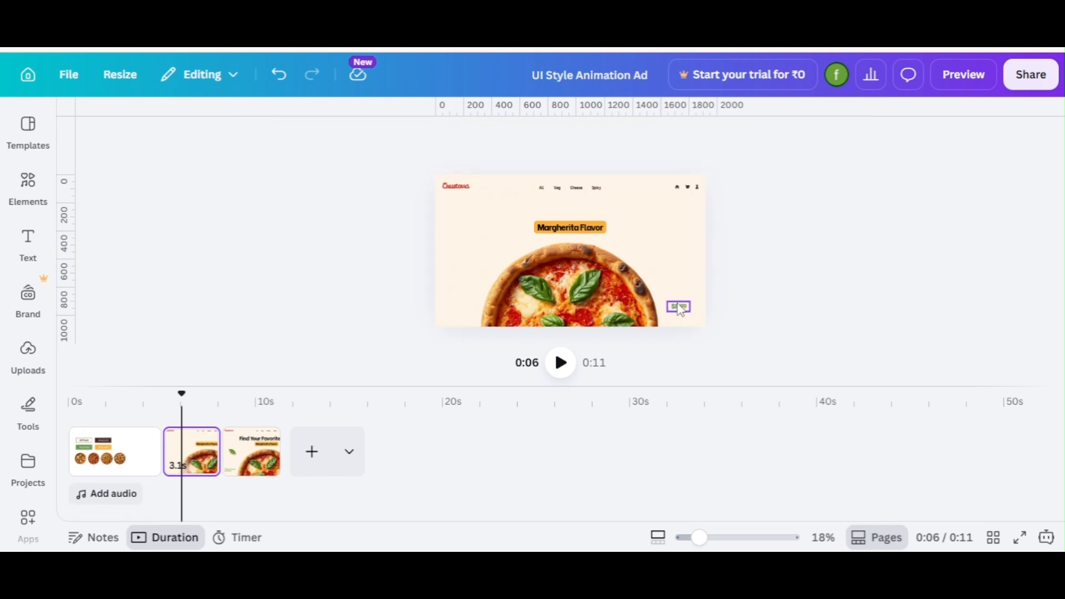
{"action": "key", "text": "Delete"}
Rotate the pizza clockwise and move it straight down until it lies below the page's bottom edge.
{"action": "left_click", "coordinate": [620, 307]}
{"action": "left_click_drag", "start_coordinate": [699, 537], "coordinate": [713, 537]}
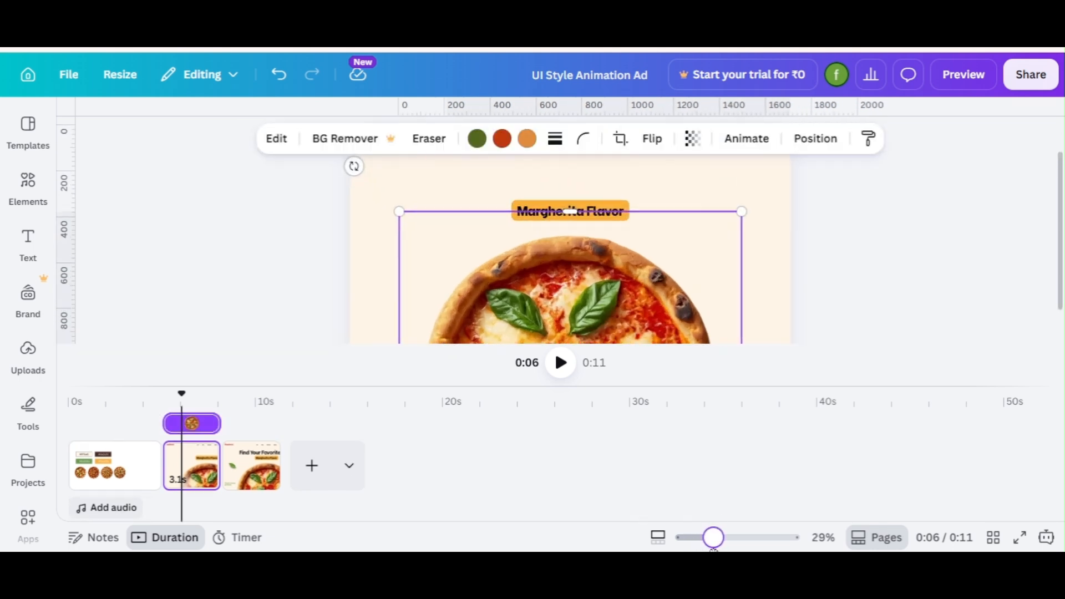
{"action": "left_click_drag", "start_coordinate": [349, 164], "coordinate": [364, 445]}
{"action": "left_click", "coordinate": [701, 536]}
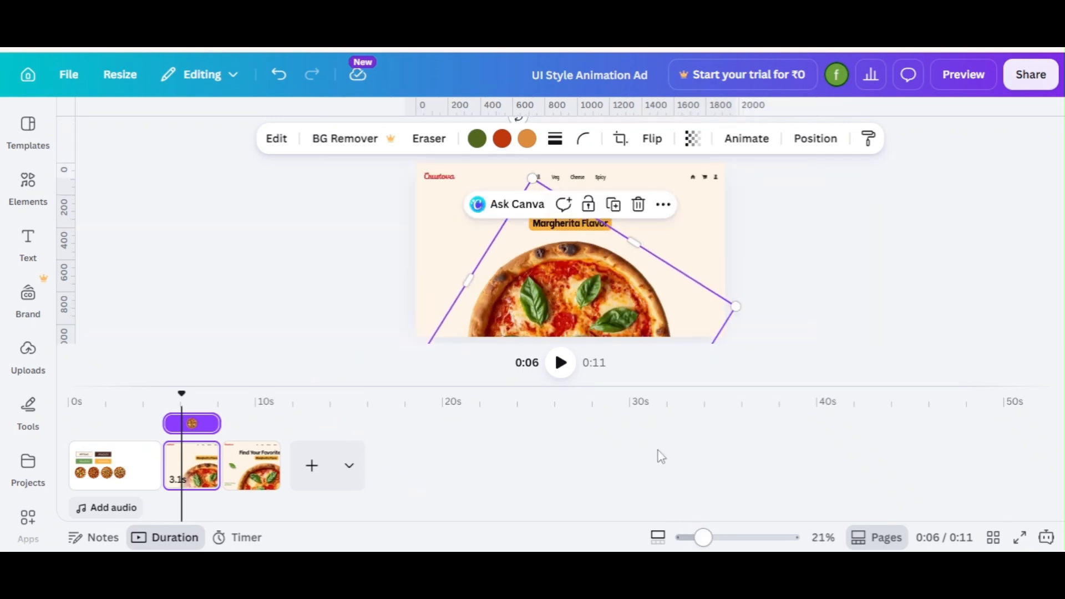
{"action": "left_click_drag", "start_coordinate": [577, 310], "coordinate": [591, 431]}
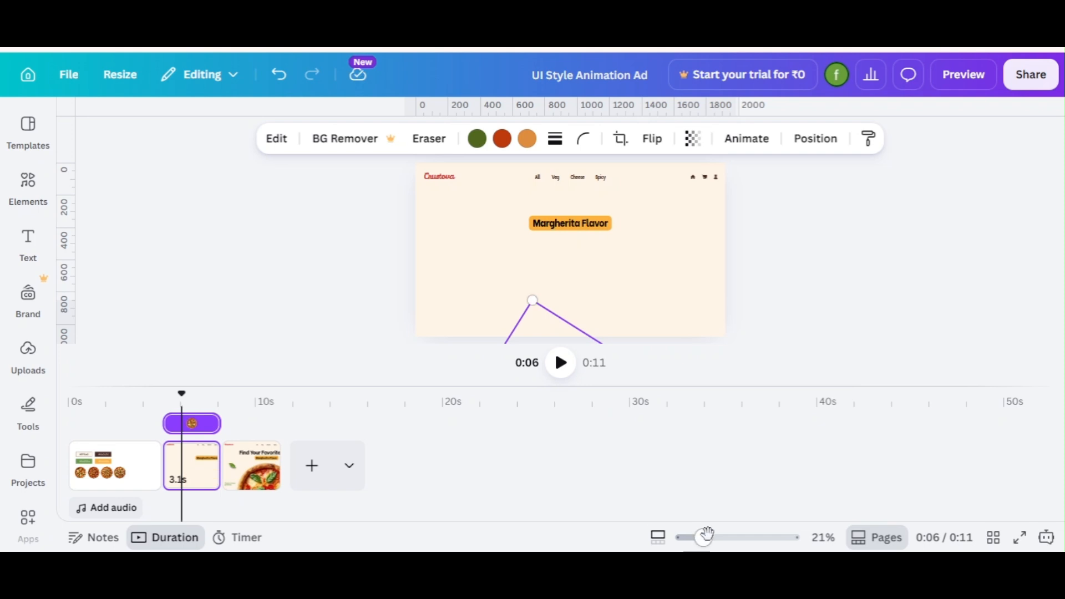
{"action": "left_click", "coordinate": [803, 276]}
Duplicate the "Margherita Flavor" label group and place the copy centred directly below the original.
{"action": "left_click", "coordinate": [722, 537]}
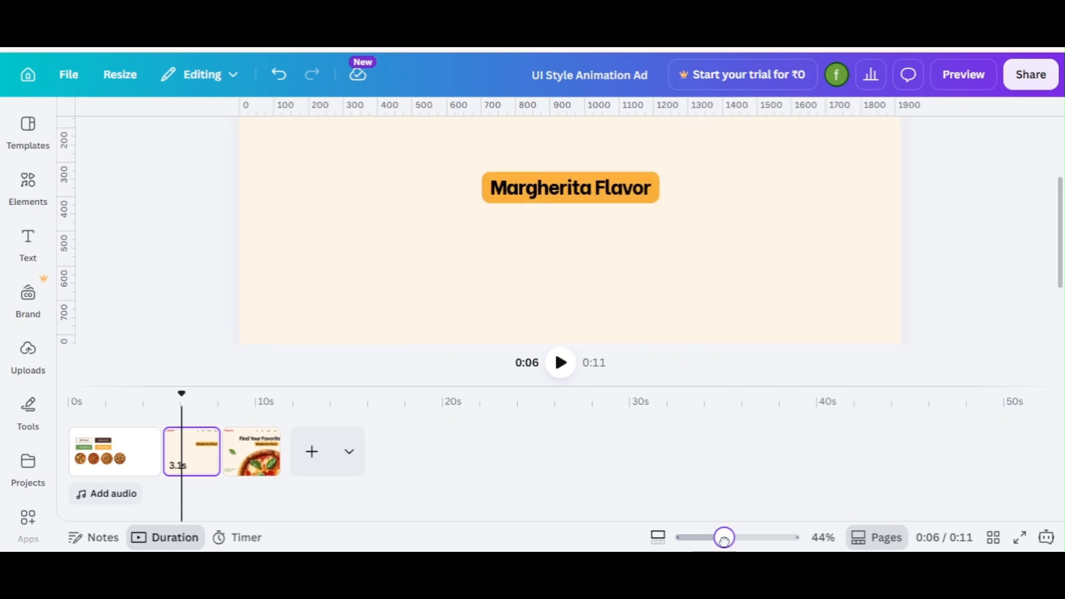
{"action": "left_click_drag", "start_coordinate": [688, 166], "coordinate": [511, 222]}
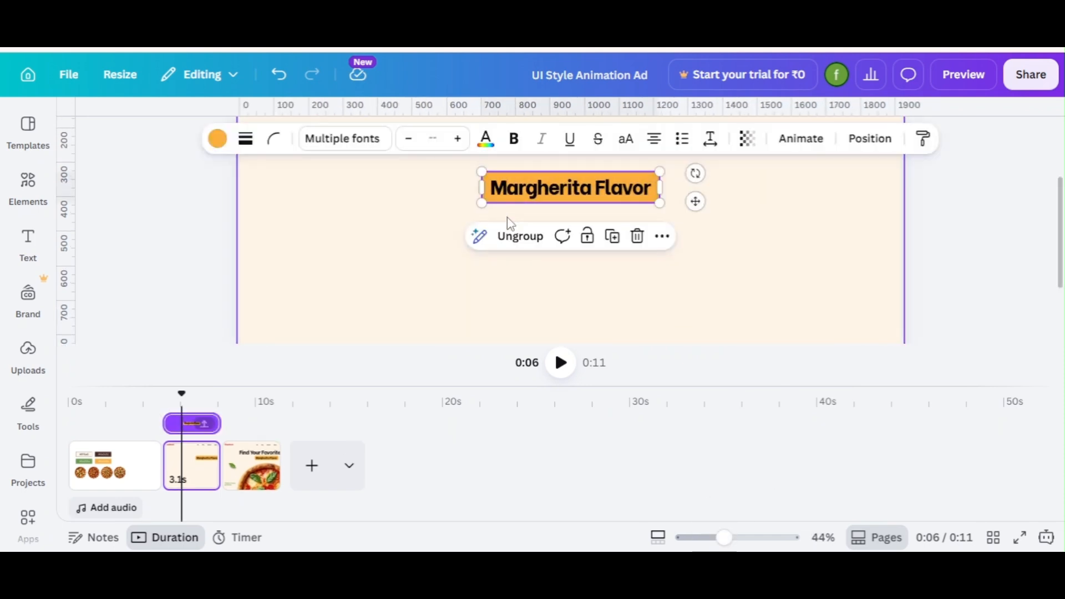
{"action": "left_click", "coordinate": [612, 236]}
{"action": "left_click_drag", "start_coordinate": [618, 198], "coordinate": [611, 225]}
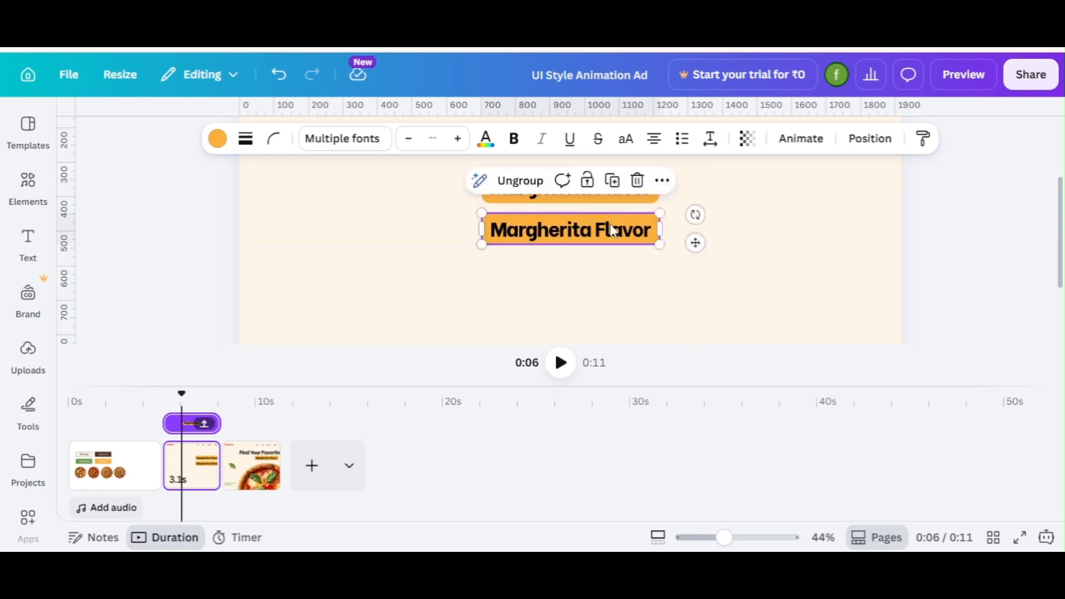
Change the duplicated label's text to "Cheese Burst Veg".
{"action": "double_click", "coordinate": [612, 230]}
{"action": "key", "text": "BackSpace"}
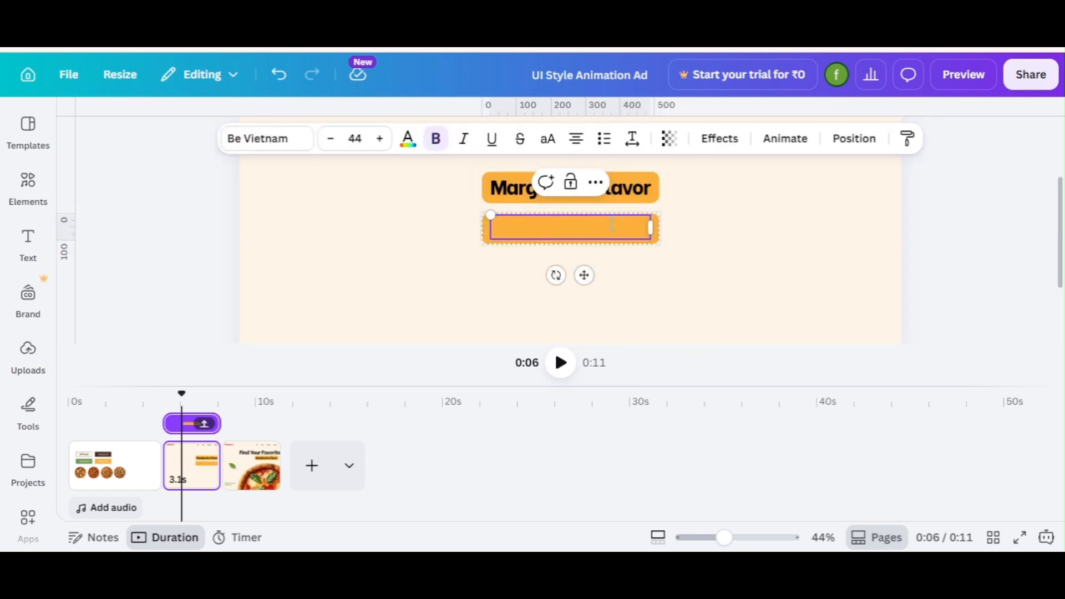
{"action": "type", "text": "Cheese B"}
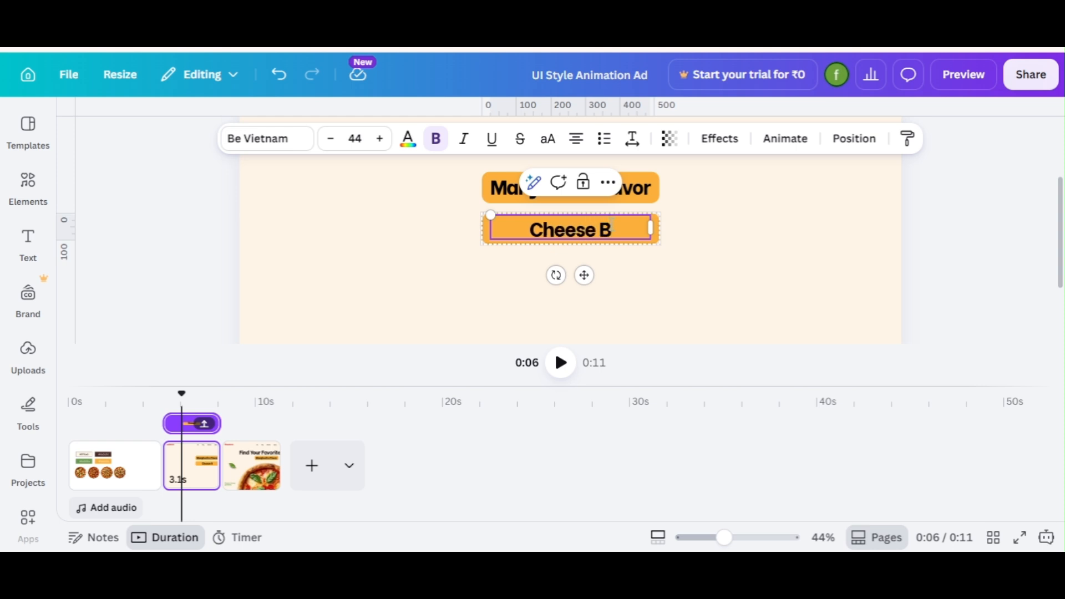
{"action": "type", "text": "urst"}
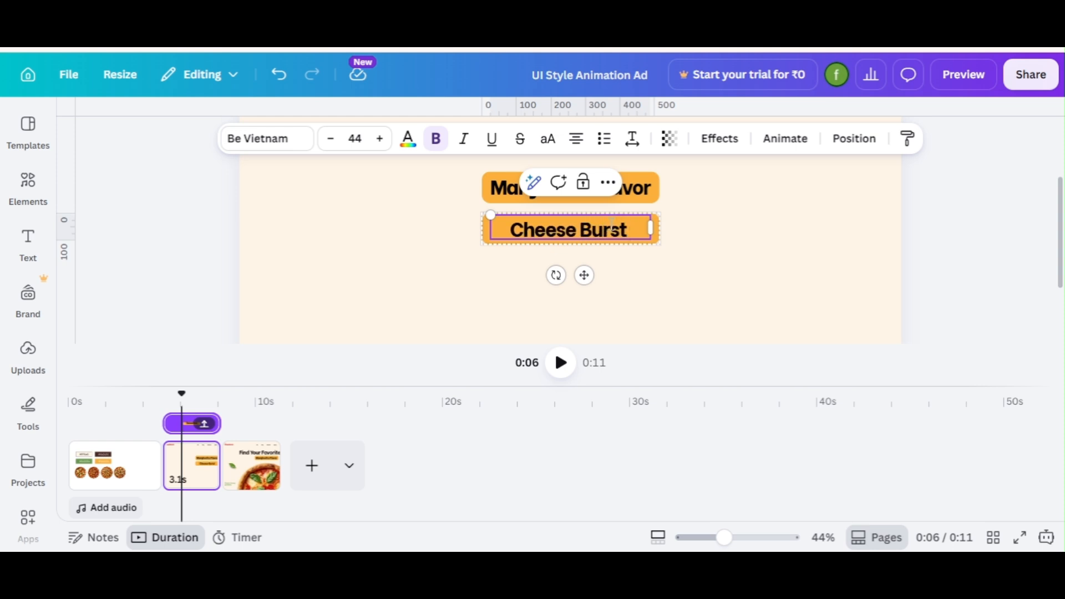
{"action": "type", "text": " Veg"}
{"action": "left_click", "coordinate": [789, 240]}
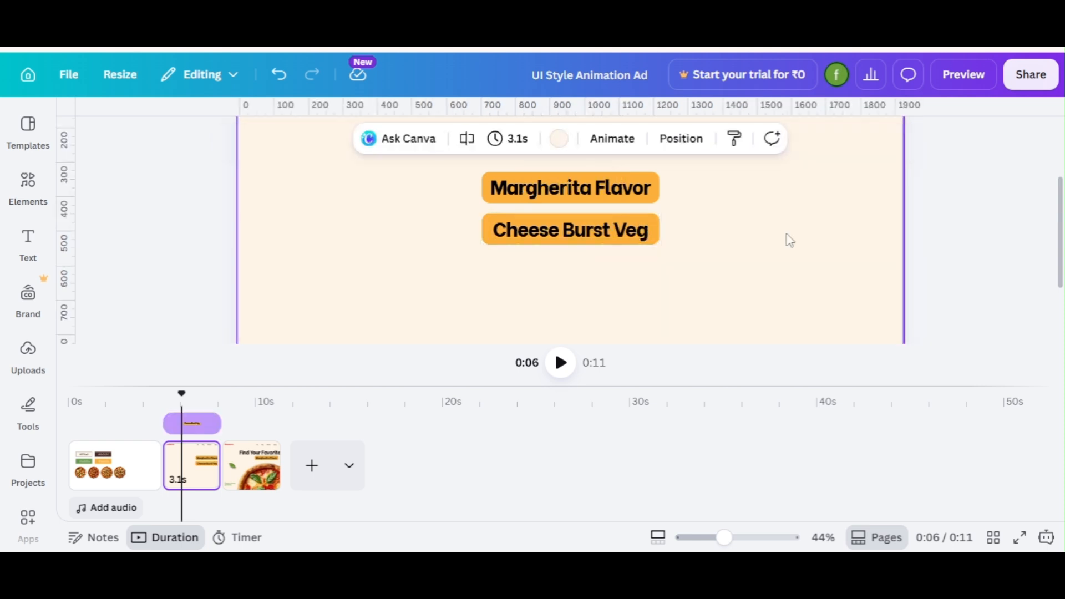
Duplicate the "Cheese Burst Veg" label and place the copy centred below it with an equal gap of 28.
{"action": "left_click", "coordinate": [557, 237]}
{"action": "left_click", "coordinate": [613, 181]}
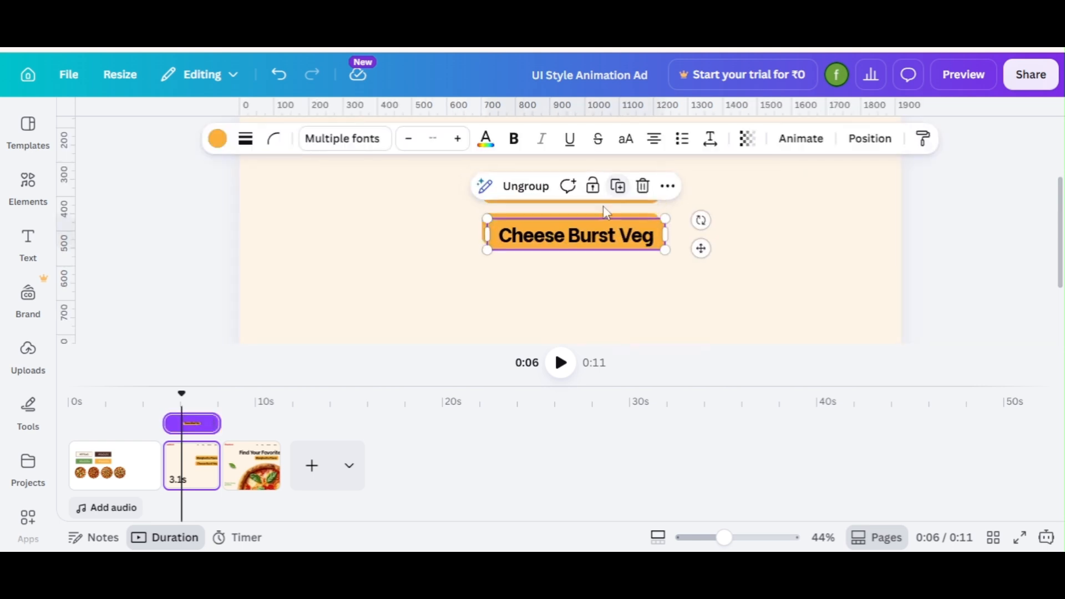
{"action": "left_click_drag", "start_coordinate": [599, 253], "coordinate": [583, 269]}
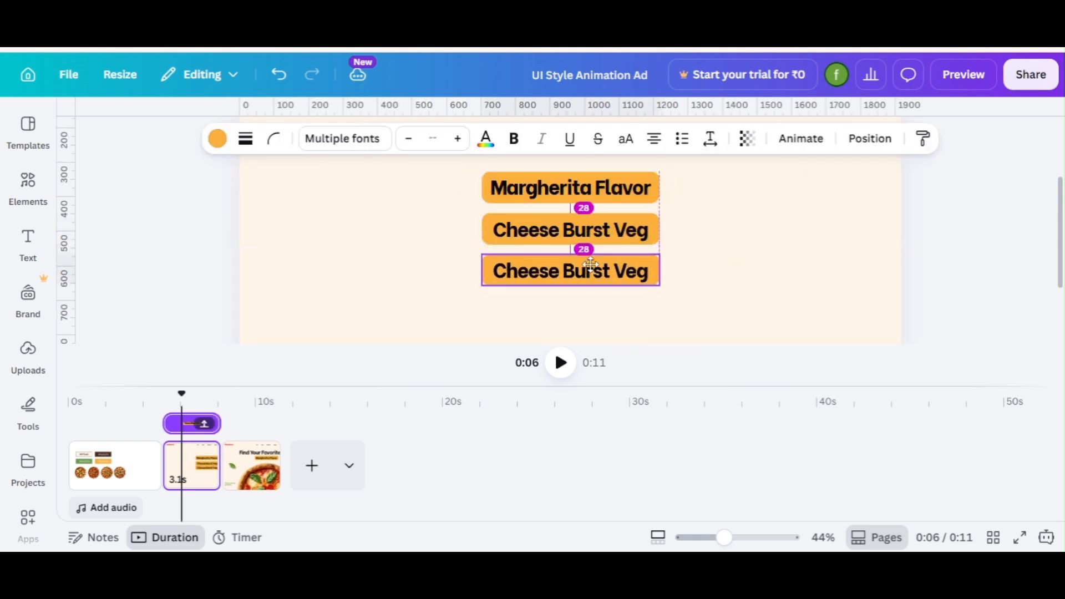
Replace the third label's text with "Paneer Tikka".
{"action": "double_click", "coordinate": [563, 271]}
{"action": "key", "text": "BackSpace"}
{"action": "type", "text": "Pa"}
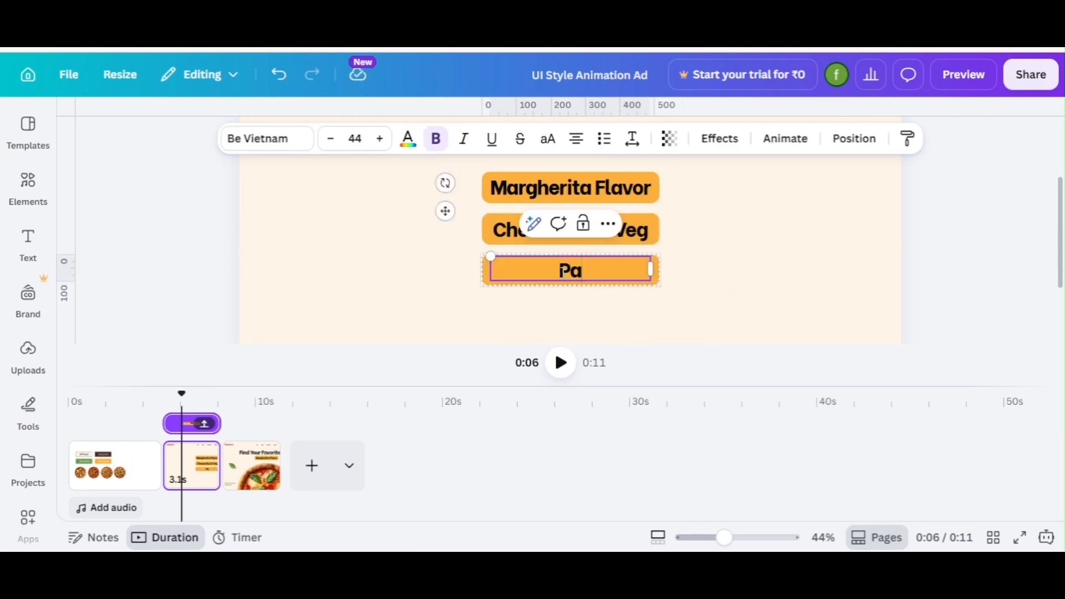
{"action": "type", "text": "neer Ti"}
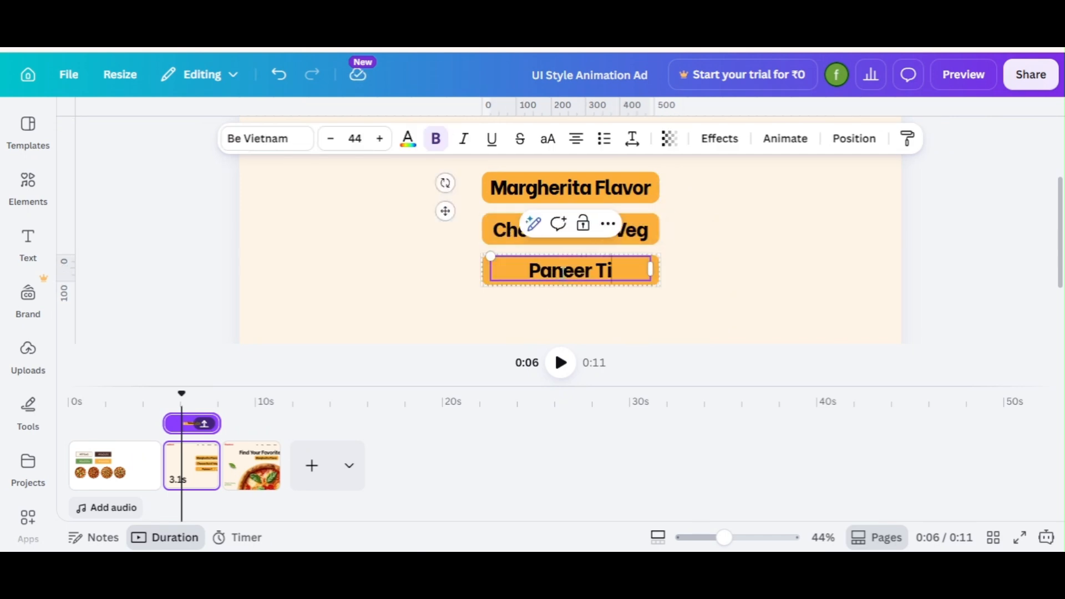
{"action": "type", "text": "kka"}
Duplicate the "Paneer Tikka" label, place the copy centred directly below it and change its text to "Veggie Supreme".
{"action": "left_click_drag", "start_coordinate": [732, 294], "coordinate": [610, 277]}
{"action": "left_click", "coordinate": [612, 225]}
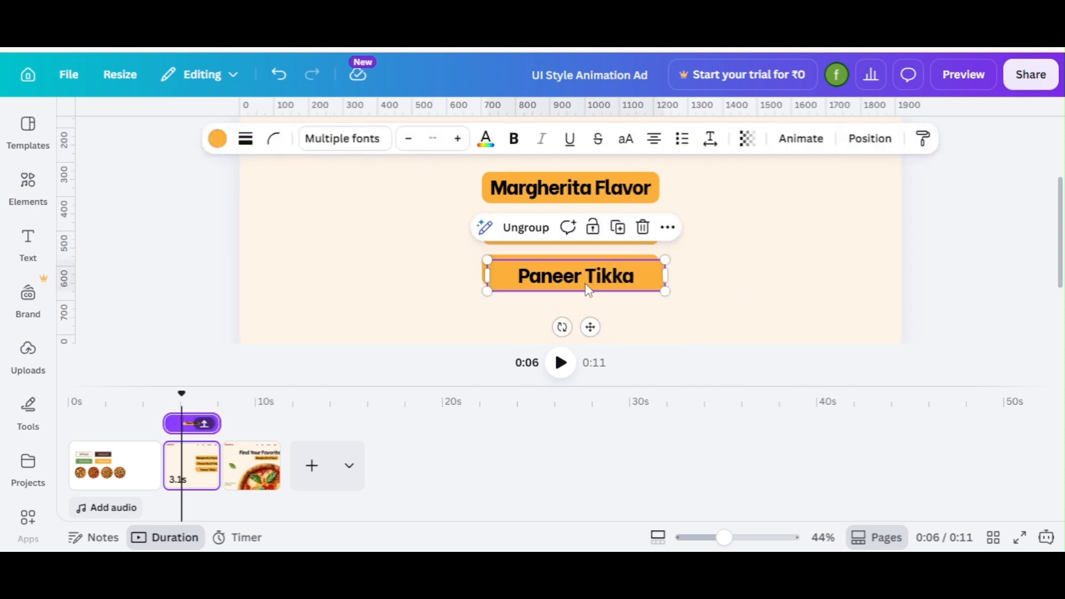
{"action": "double_click", "coordinate": [585, 314]}
{"action": "key", "text": "BackSpace"}
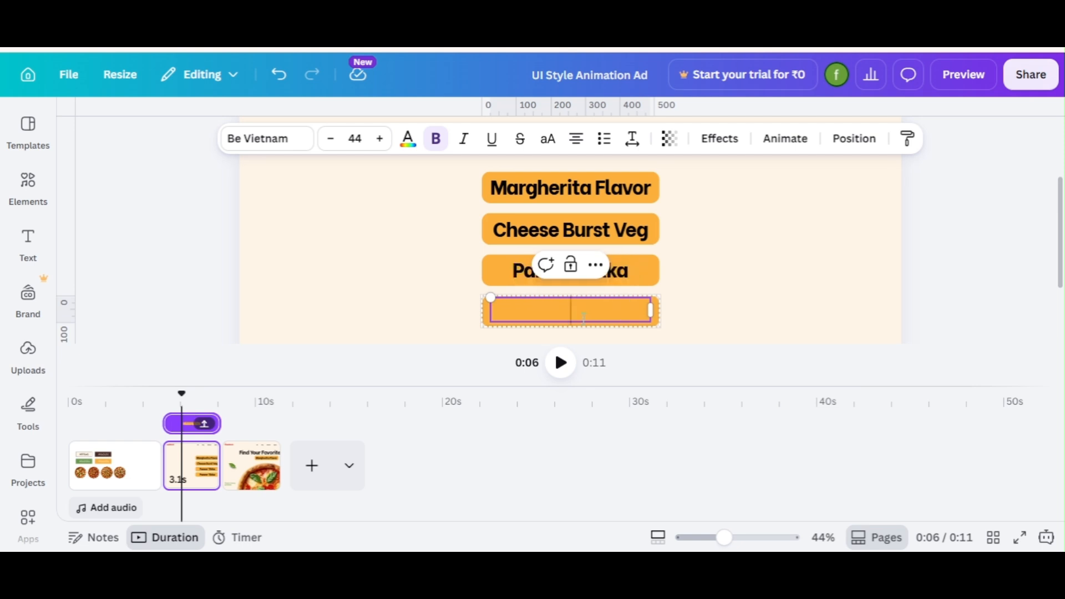
{"action": "type", "text": "Veggie"}
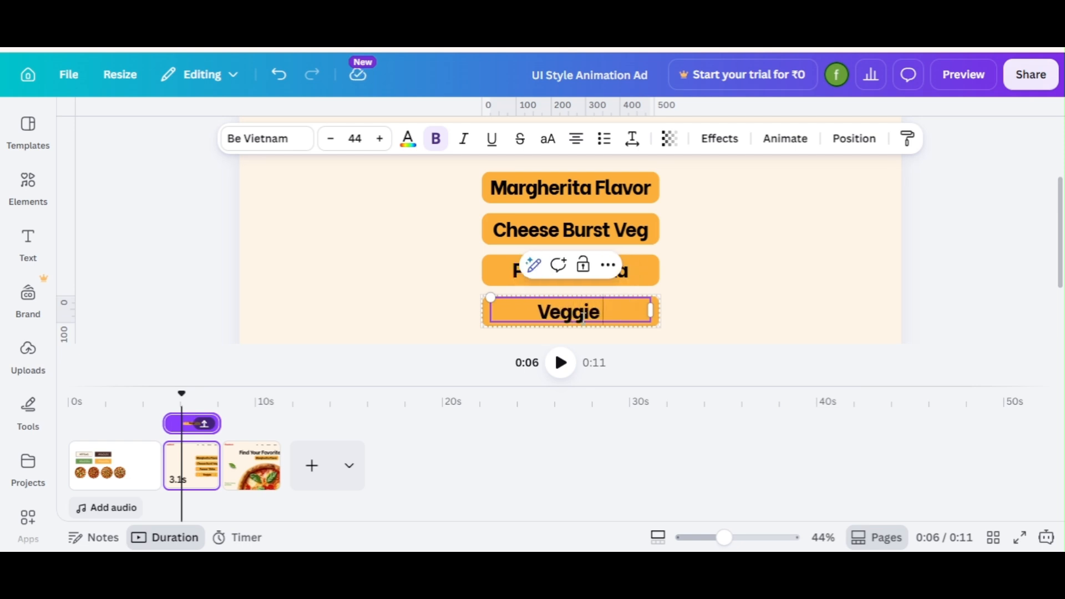
{"action": "type", "text": " Supreme"}
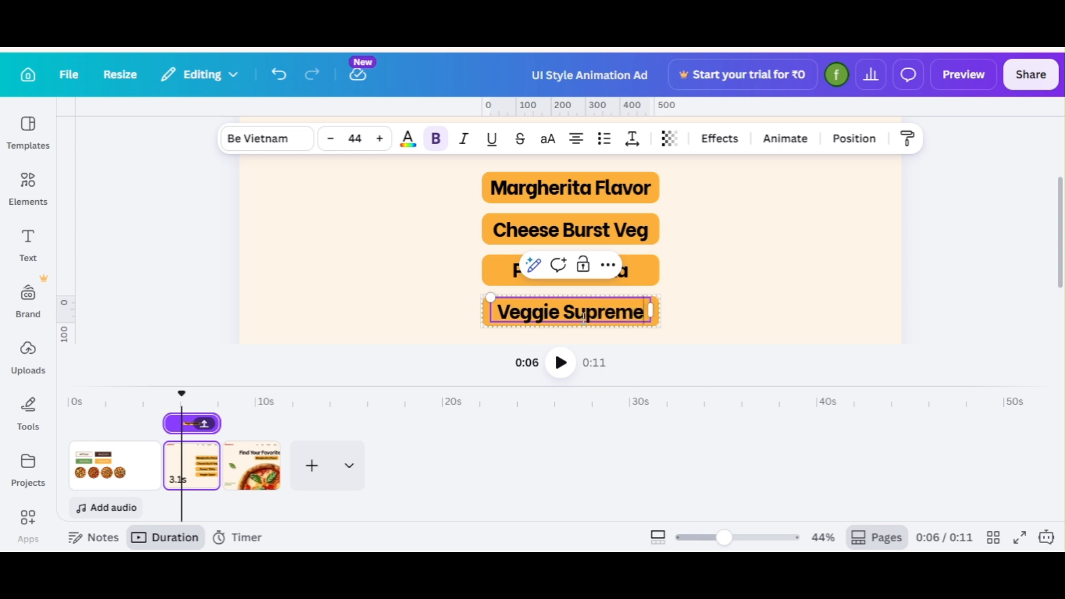
{"action": "left_click", "coordinate": [702, 322]}
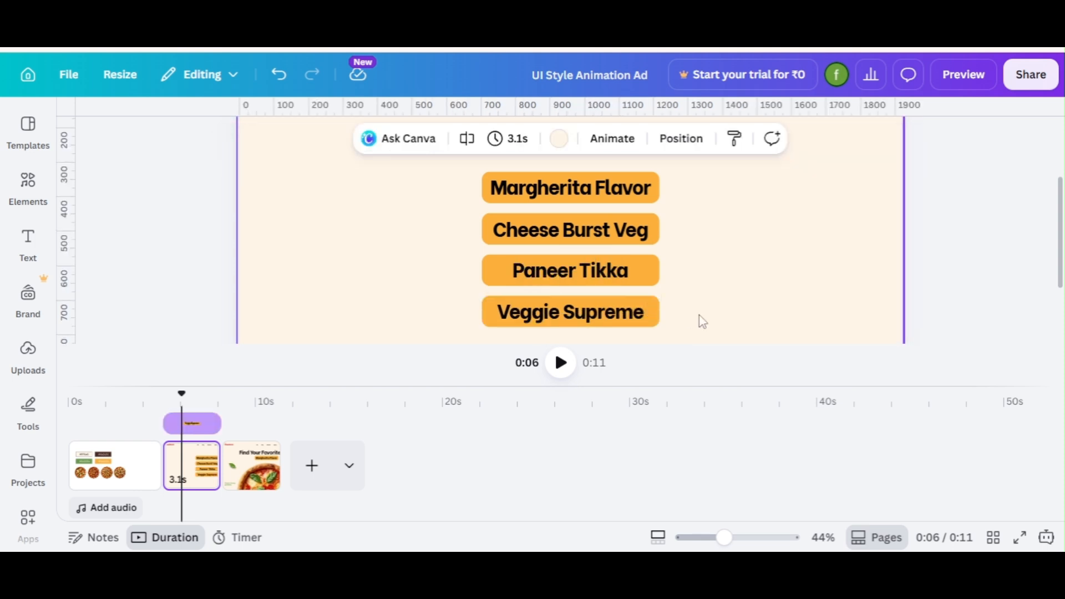
Add a rectangle and fit it from the "Margherita Flavor" label's right edge to the page's right edge at the label's height.
{"action": "left_click_drag", "start_coordinate": [708, 542], "coordinate": [716, 538]}
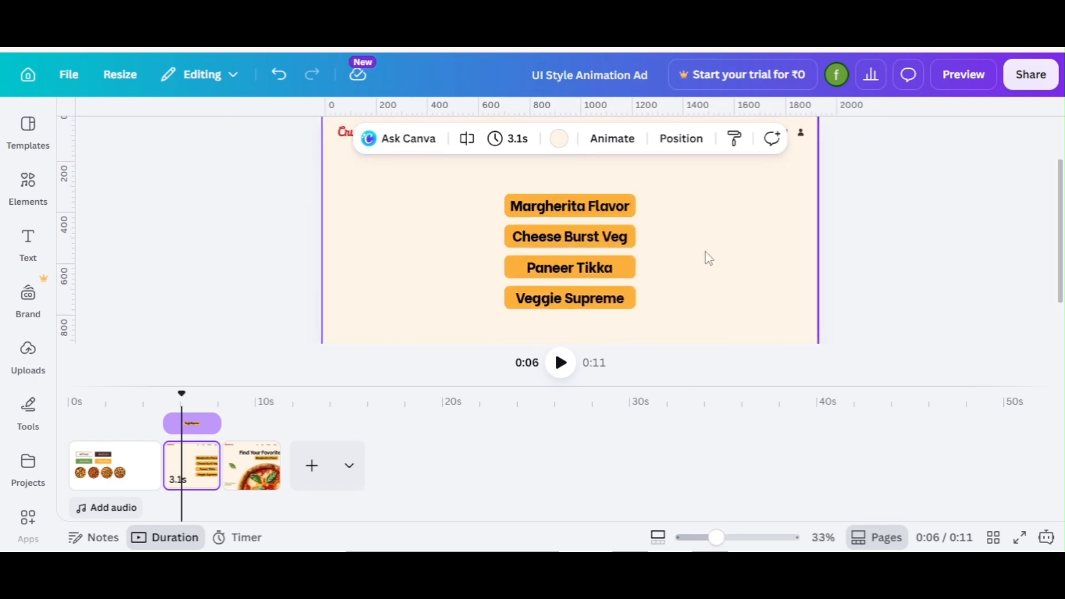
{"action": "key", "text": "r"}
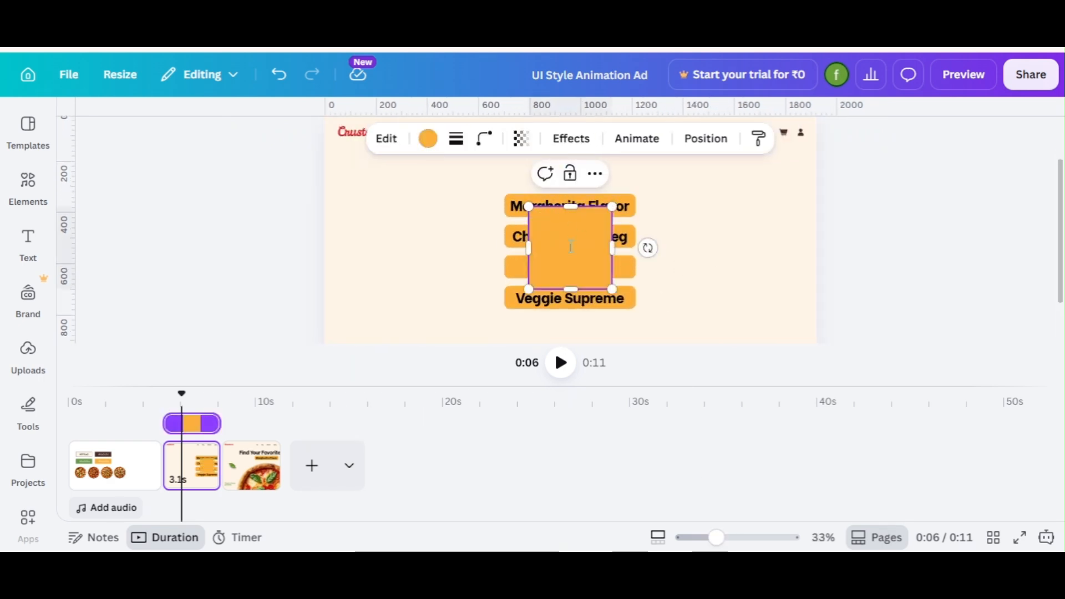
{"action": "left_click_drag", "start_coordinate": [565, 246], "coordinate": [668, 231]}
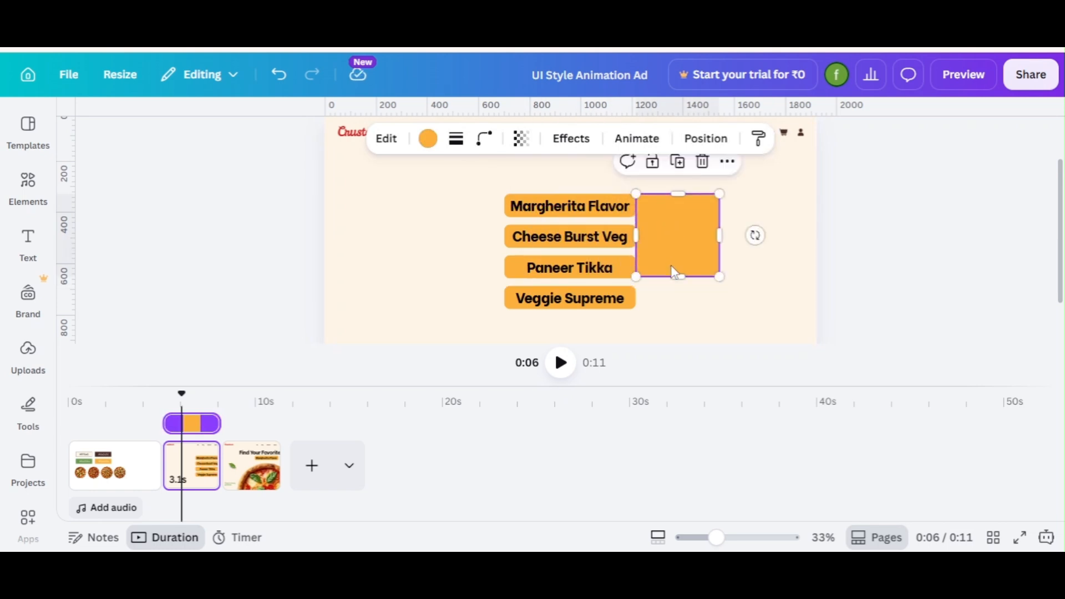
{"action": "left_click_drag", "start_coordinate": [677, 275], "coordinate": [817, 210]}
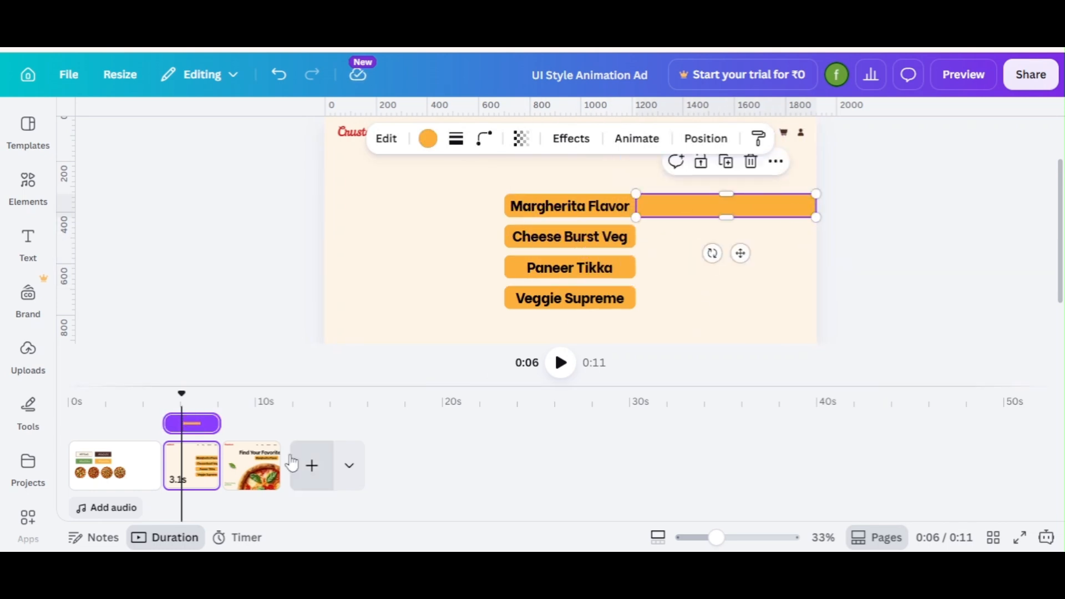
Paste a copy of the orange bar on the "Find Your Favorite Pizza" page and fit it between the page's left edge and the flavor label.
{"action": "left_click", "coordinate": [253, 465]}
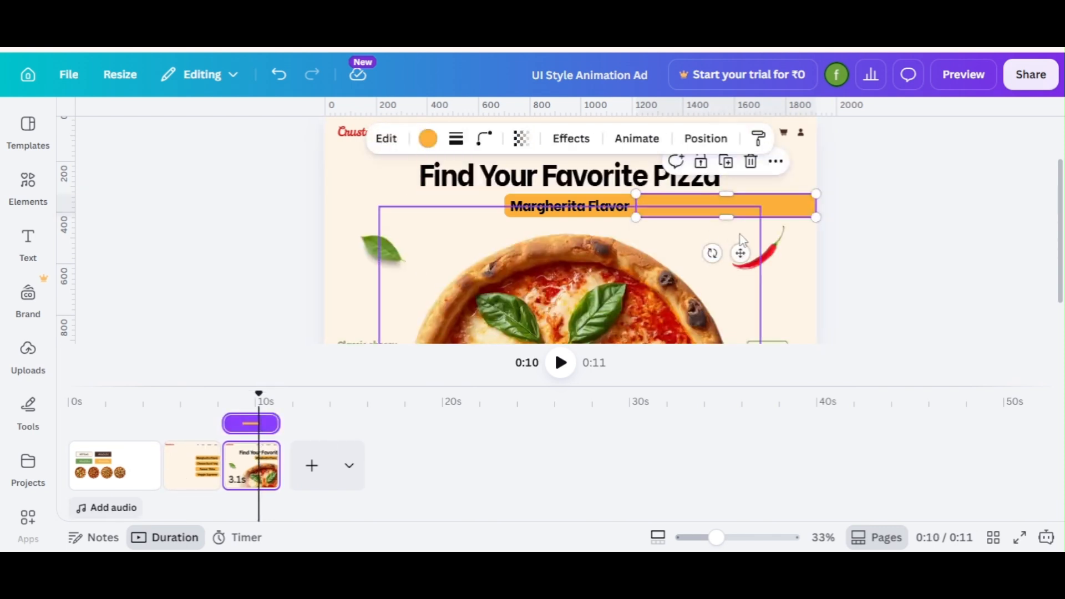
{"action": "left_click_drag", "start_coordinate": [740, 252], "coordinate": [438, 251]}
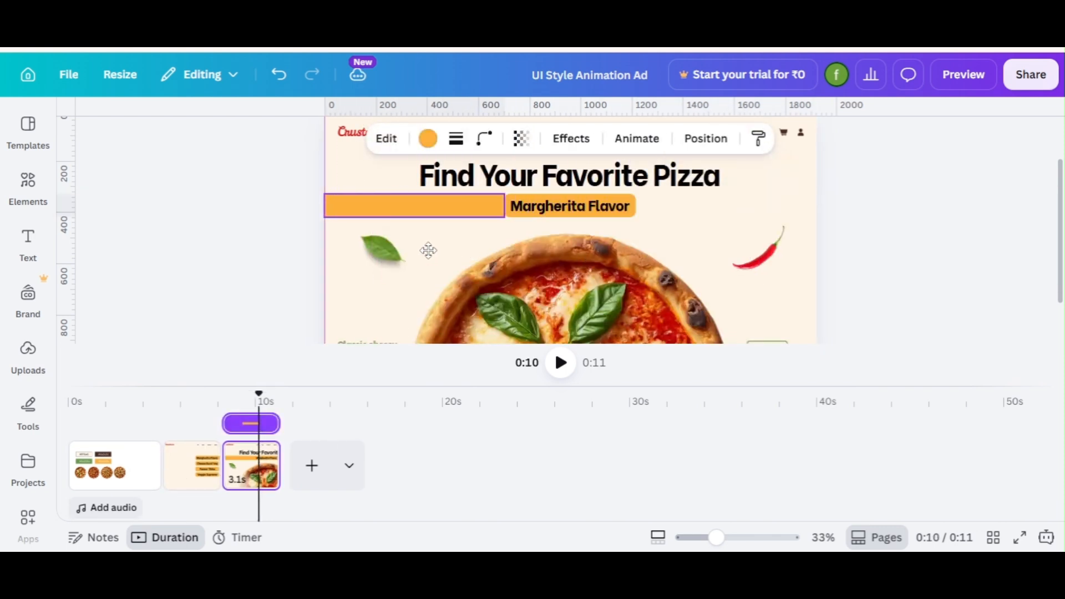
{"action": "left_click", "coordinate": [249, 252]}
{"action": "left_click", "coordinate": [396, 210]}
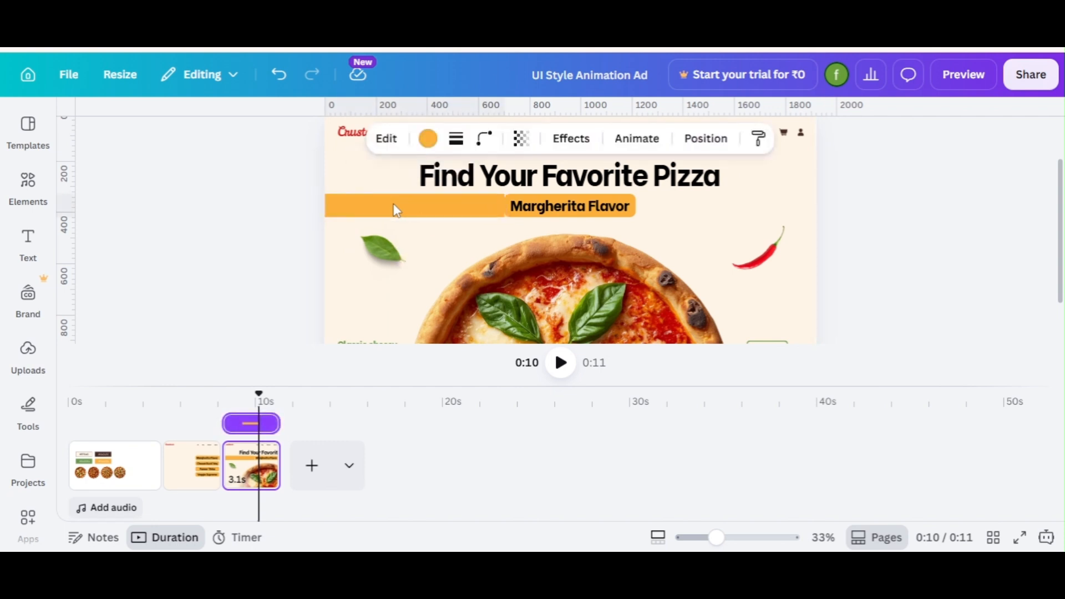
{"action": "left_click", "coordinate": [753, 538]}
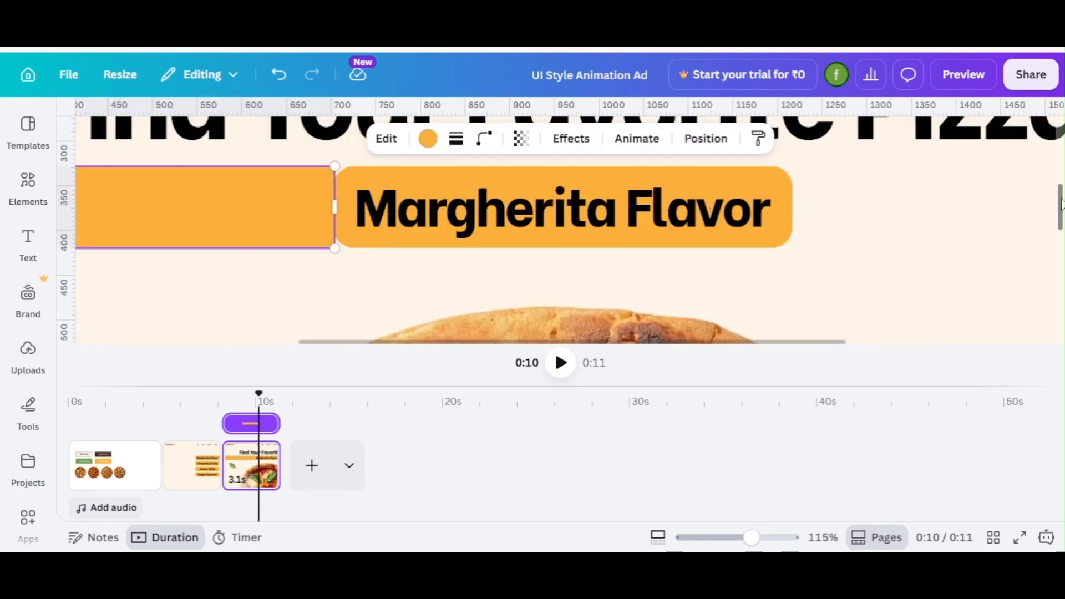
{"action": "scroll", "coordinate": [189, 250], "scroll_direction": "up", "scroll_amount": 4}
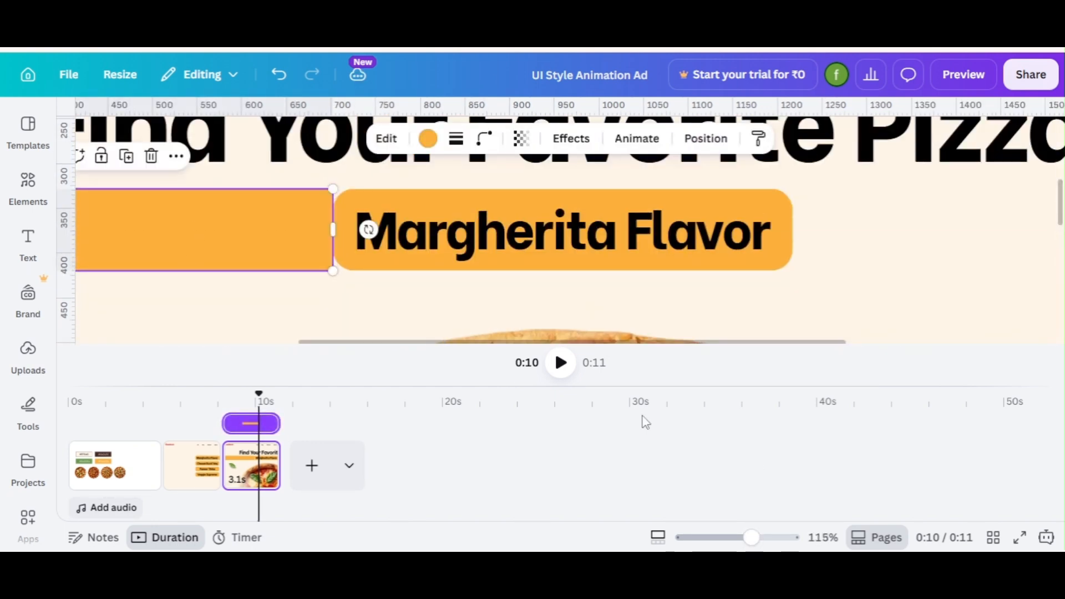
{"action": "left_click_drag", "start_coordinate": [413, 352], "coordinate": [207, 350]}
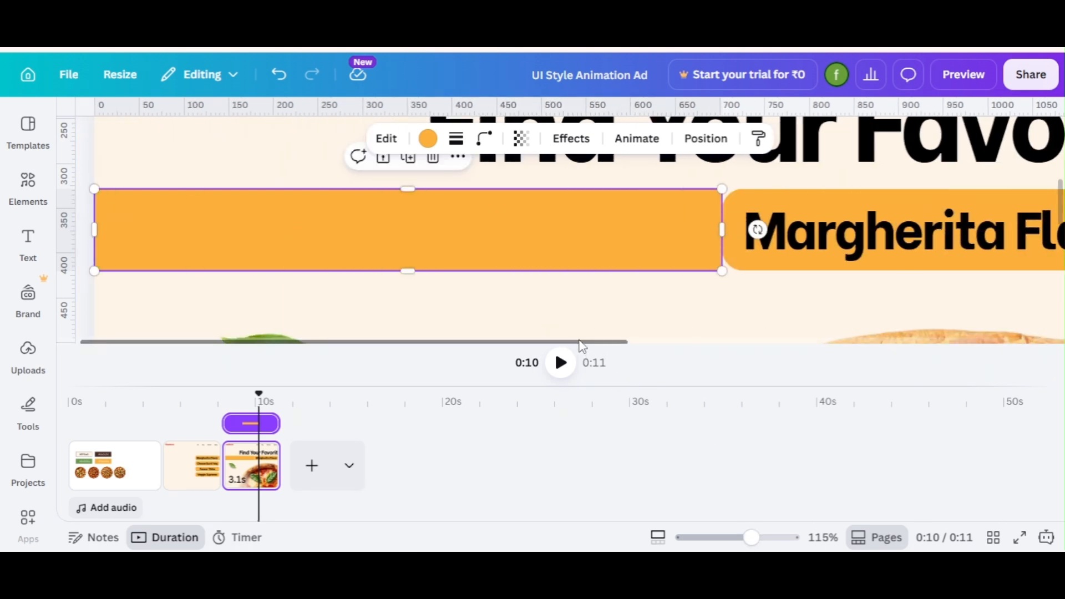
{"action": "left_click_drag", "start_coordinate": [571, 341], "coordinate": [776, 342]}
{"action": "left_click", "coordinate": [717, 537]}
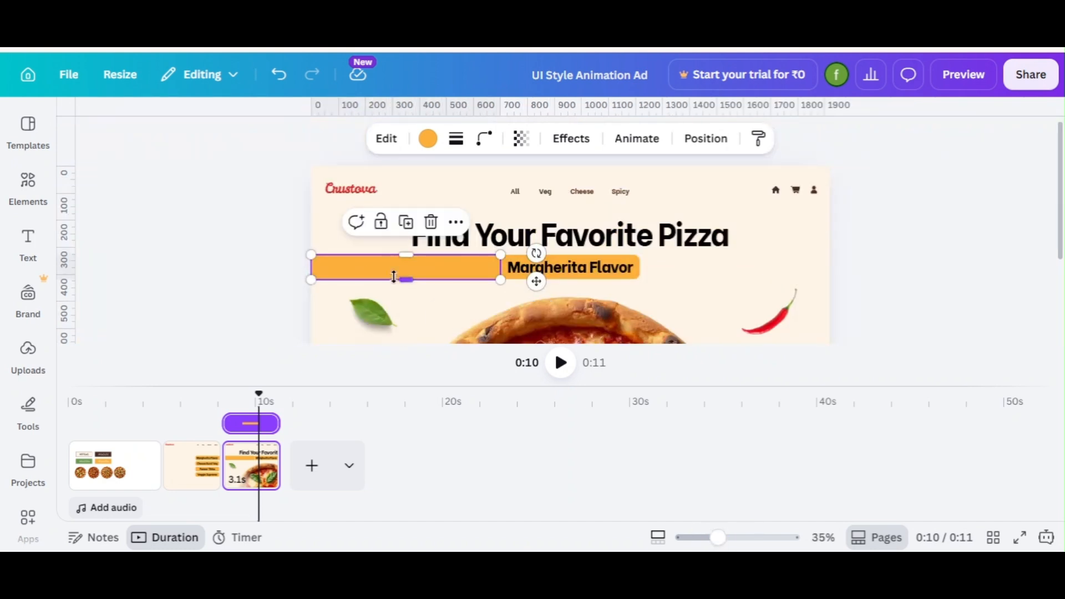
Transfer the left orange bar to the label-stack page so that both bars flank the "Margherita Flavor" label.
{"action": "left_click", "coordinate": [185, 401]}
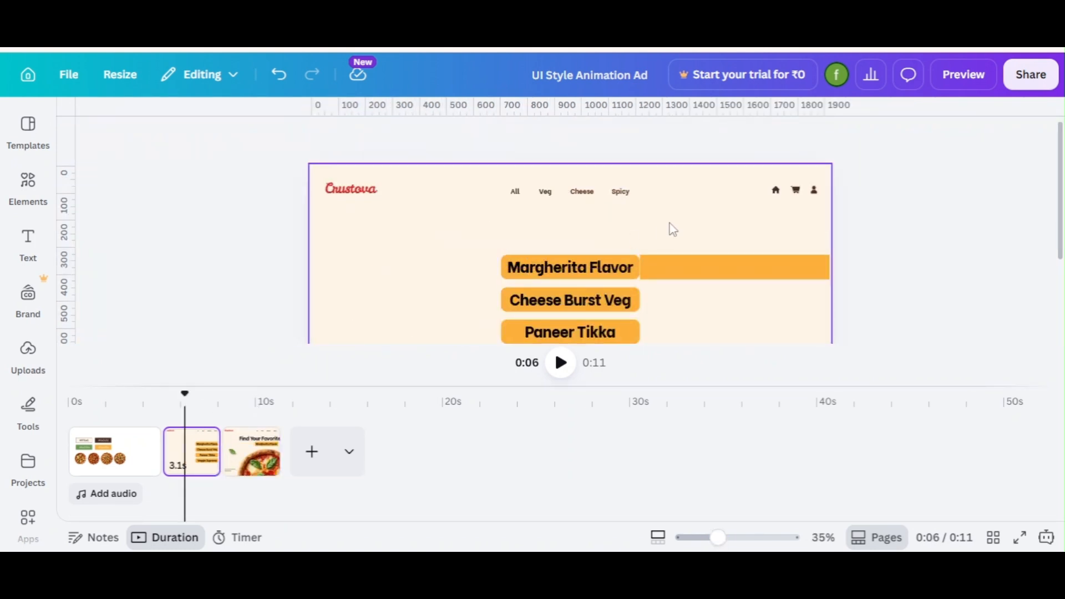
{"action": "left_click", "coordinate": [666, 262]}
{"action": "left_click", "coordinate": [698, 277], "text": "shift"}
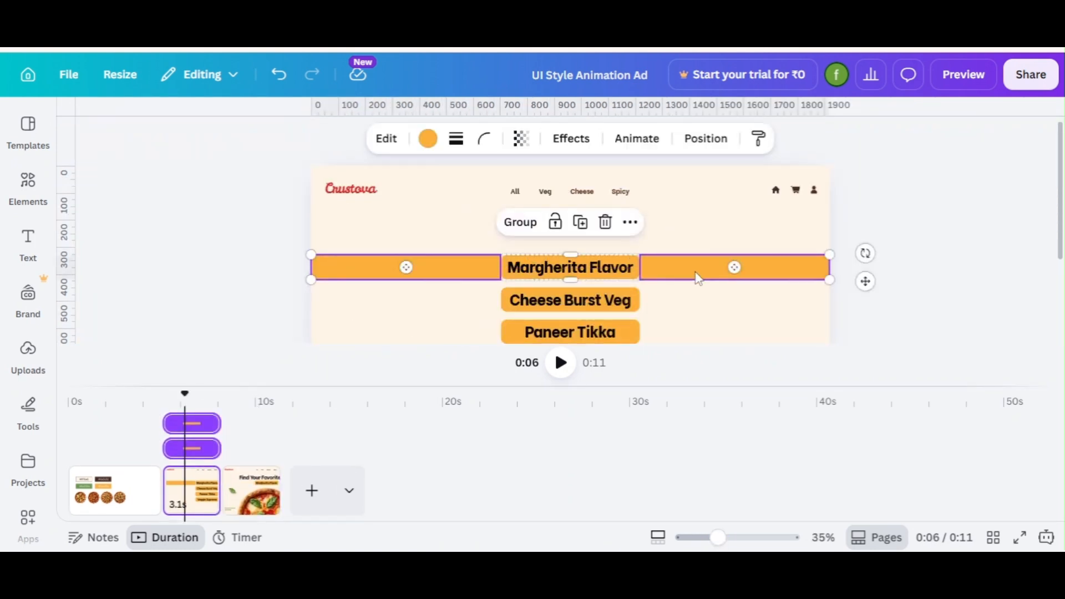
{"action": "left_click", "coordinate": [698, 309]}
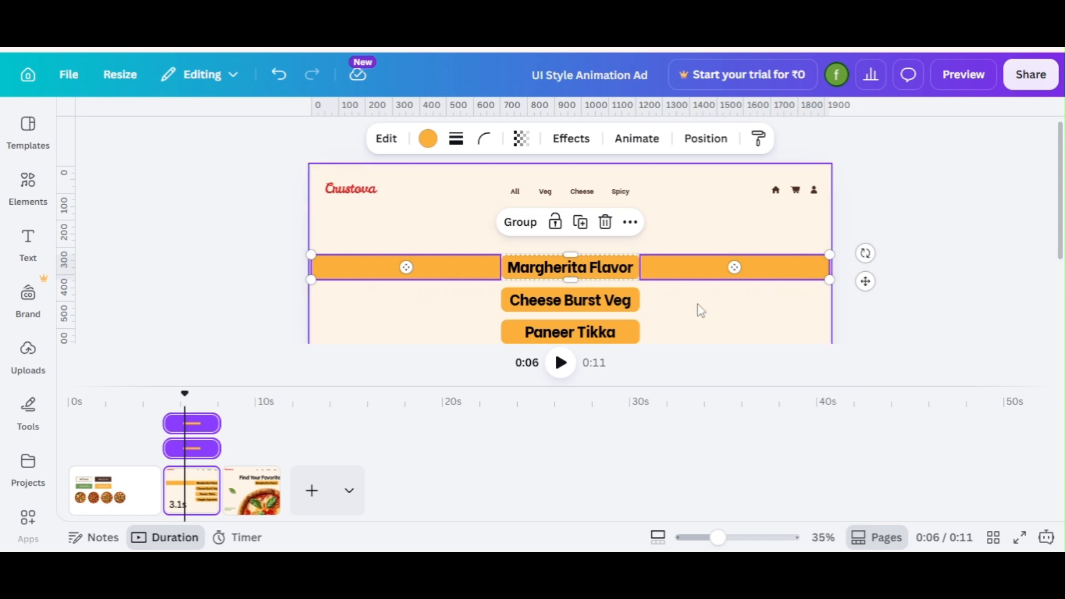
Line up the two orange bars end to end from the "Margherita Flavor" label's right edge and group them.
{"action": "left_click", "coordinate": [477, 264]}
{"action": "left_click_drag", "start_coordinate": [478, 263], "coordinate": [906, 289]}
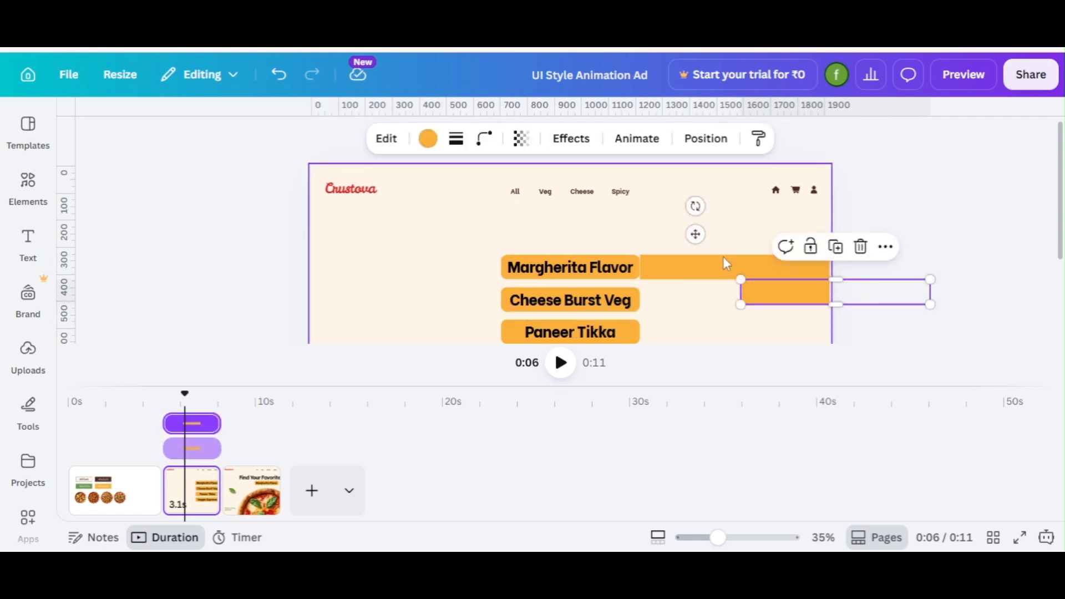
{"action": "left_click_drag", "start_coordinate": [727, 263], "coordinate": [631, 296]}
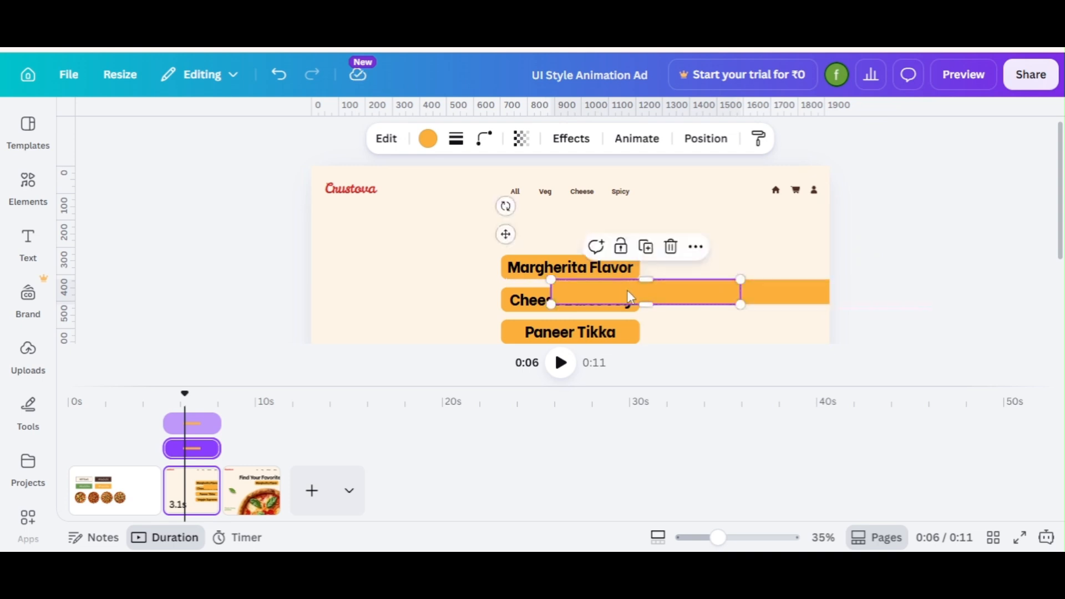
{"action": "left_click", "coordinate": [759, 304], "text": "shift"}
{"action": "left_click_drag", "start_coordinate": [720, 298], "coordinate": [812, 276]}
{"action": "left_click", "coordinate": [797, 221]}
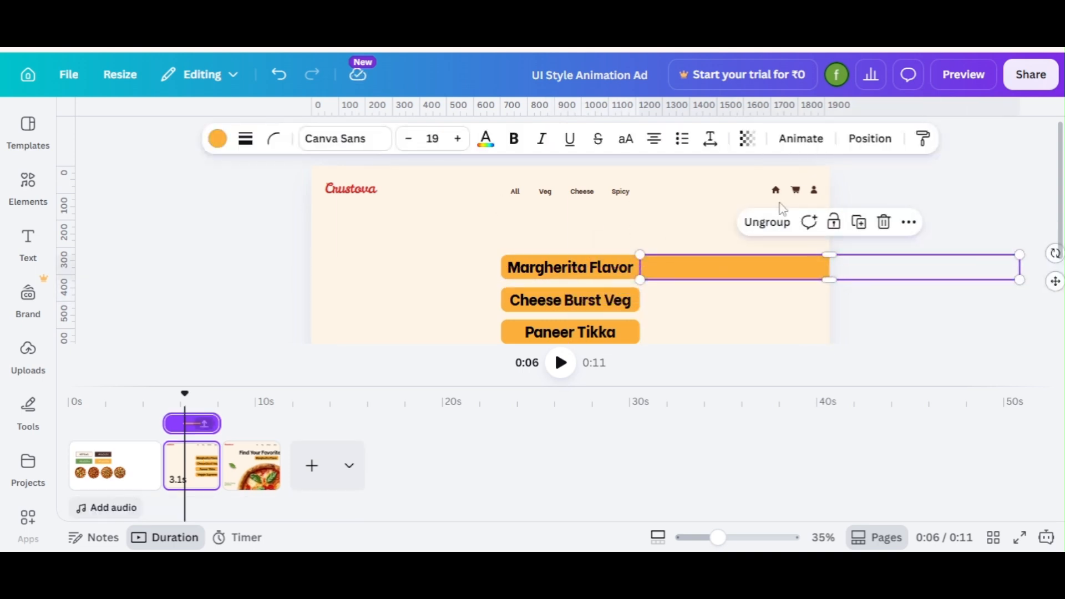
Make the grouped bars fully transparent and group them with the "Margherita Flavor" label, starting at the page's left edge.
{"action": "left_click", "coordinate": [748, 138]}
{"action": "left_click_drag", "start_coordinate": [784, 203], "coordinate": [535, 254]}
{"action": "left_click", "coordinate": [693, 222]}
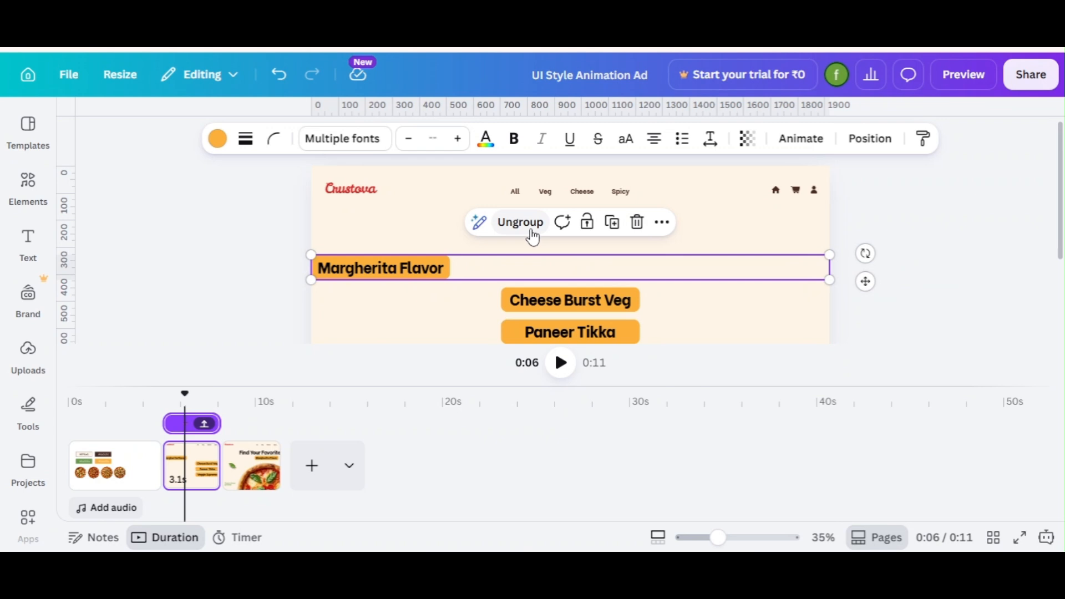
Ungroup the Margherita row, regroup only the two transparent bars and place a duplicate of them above the row, flush with the page's right edge.
{"action": "left_click", "coordinate": [541, 233]}
{"action": "left_click", "coordinate": [728, 213]}
{"action": "left_click_drag", "start_coordinate": [721, 224], "coordinate": [638, 266]}
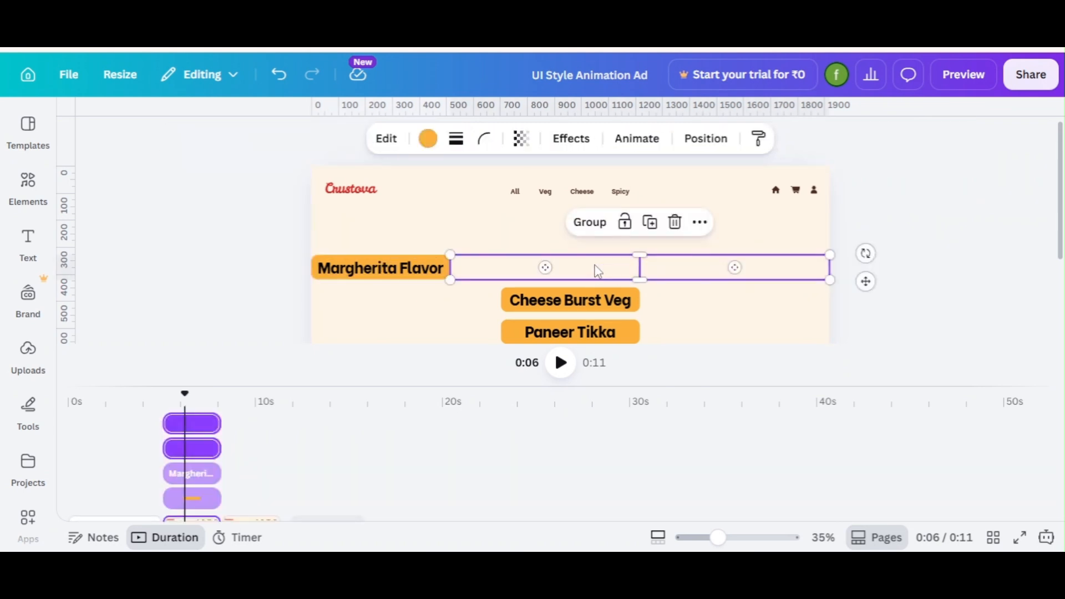
{"action": "left_click", "coordinate": [590, 221]}
{"action": "left_click", "coordinate": [669, 222]}
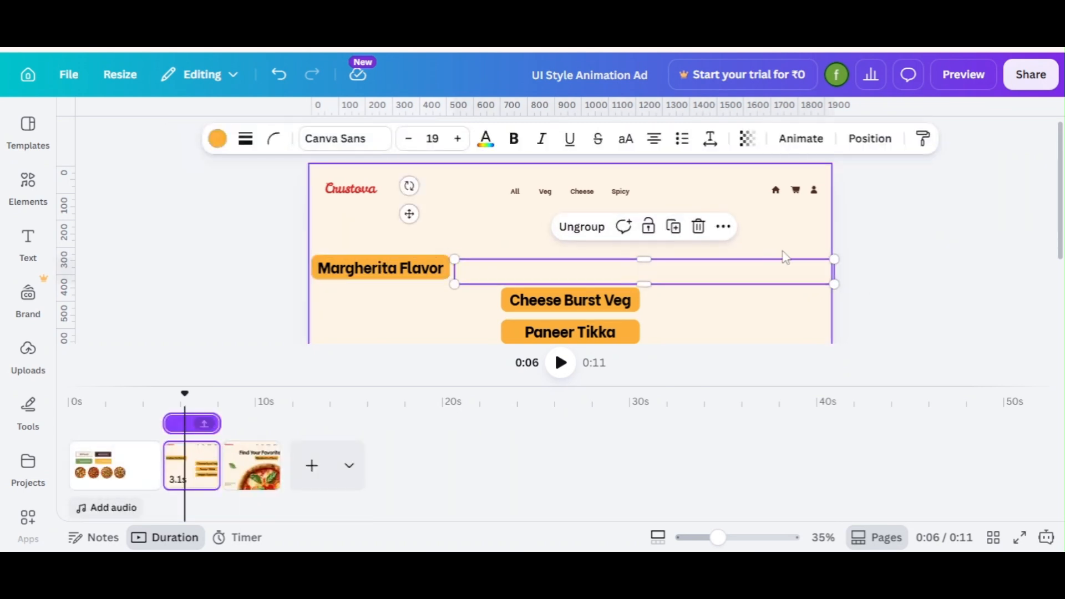
{"action": "left_click_drag", "start_coordinate": [800, 279], "coordinate": [792, 232]}
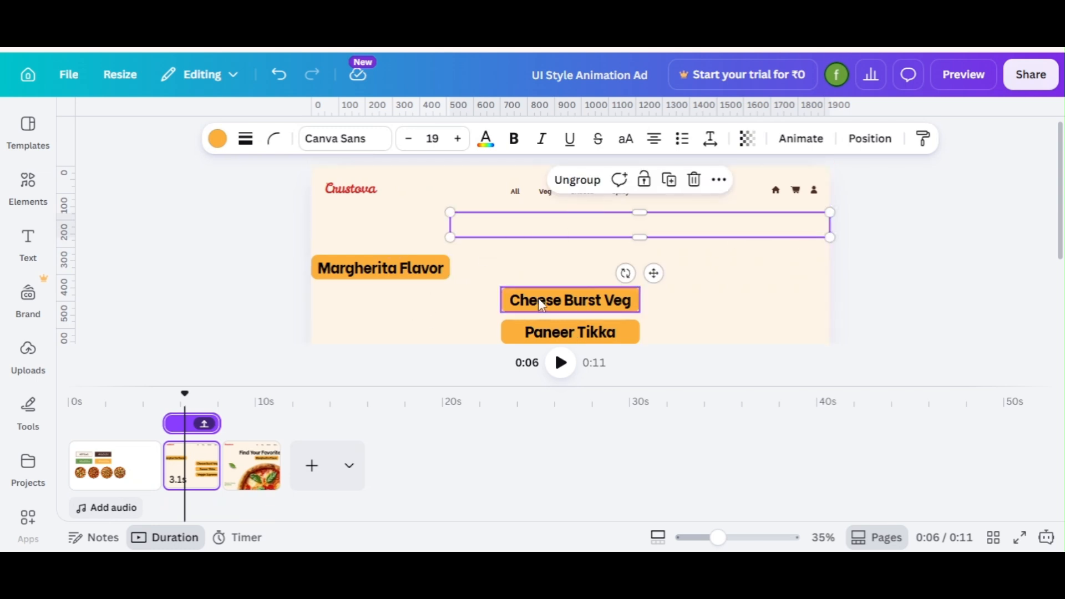
Group the transparent spacer with the "Margherita Flavor" label and move the group left until its right end meets the vertical guide.
{"action": "key", "text": "ctrl+z"}
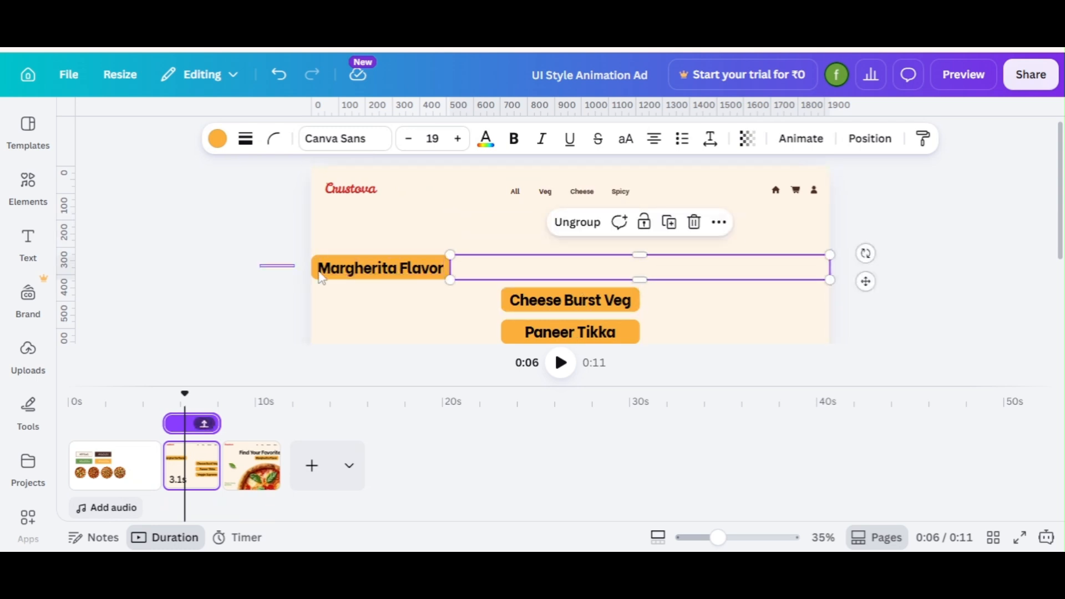
{"action": "left_click", "coordinate": [446, 274], "text": "shift"}
{"action": "left_click", "coordinate": [523, 222]}
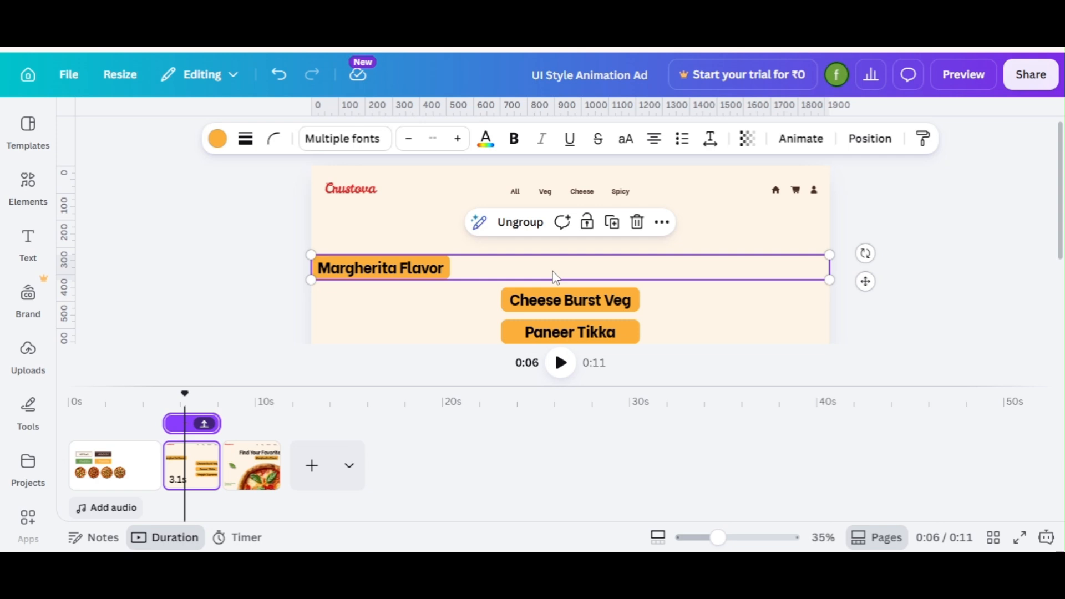
{"action": "left_click_drag", "start_coordinate": [555, 276], "coordinate": [205, 284]}
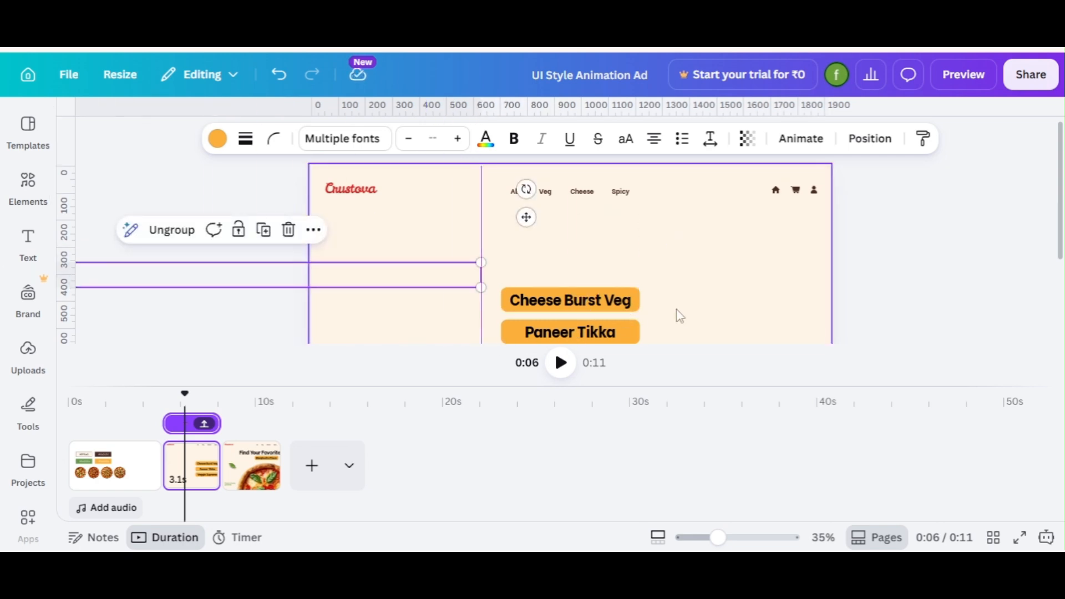
Move the "Cheese Burst Veg" label up to the Margherita row, with its left edge on the vertical guide.
{"action": "left_click", "coordinate": [573, 296]}
{"action": "left_click_drag", "start_coordinate": [574, 296], "coordinate": [554, 269]}
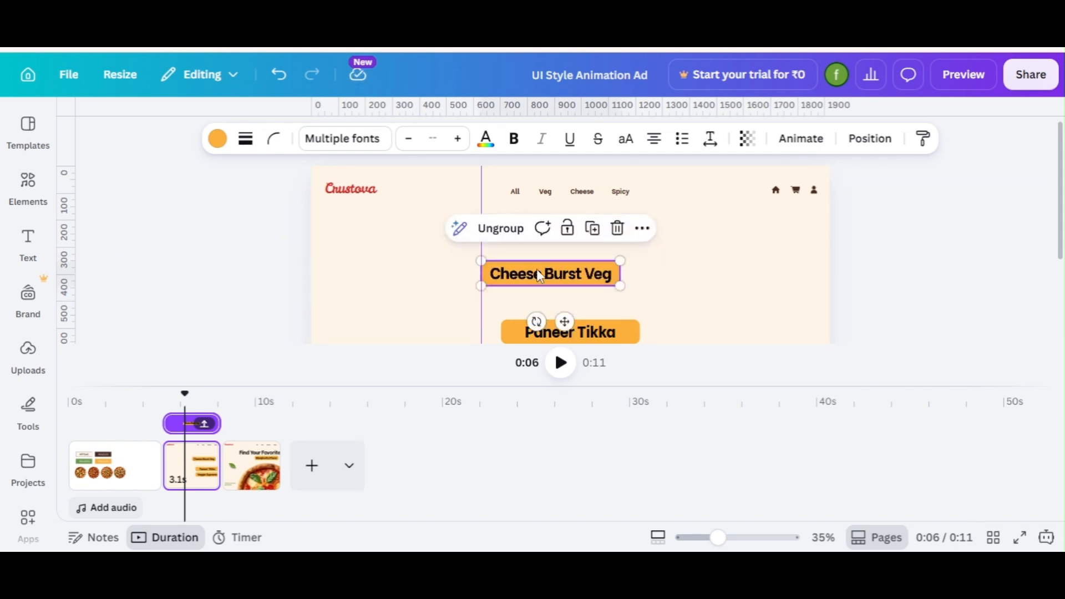
Duplicate the transparent spacer, align the copy with the "Cheese Burst Veg" label, group both and shift the group left.
{"action": "left_click", "coordinate": [693, 234]}
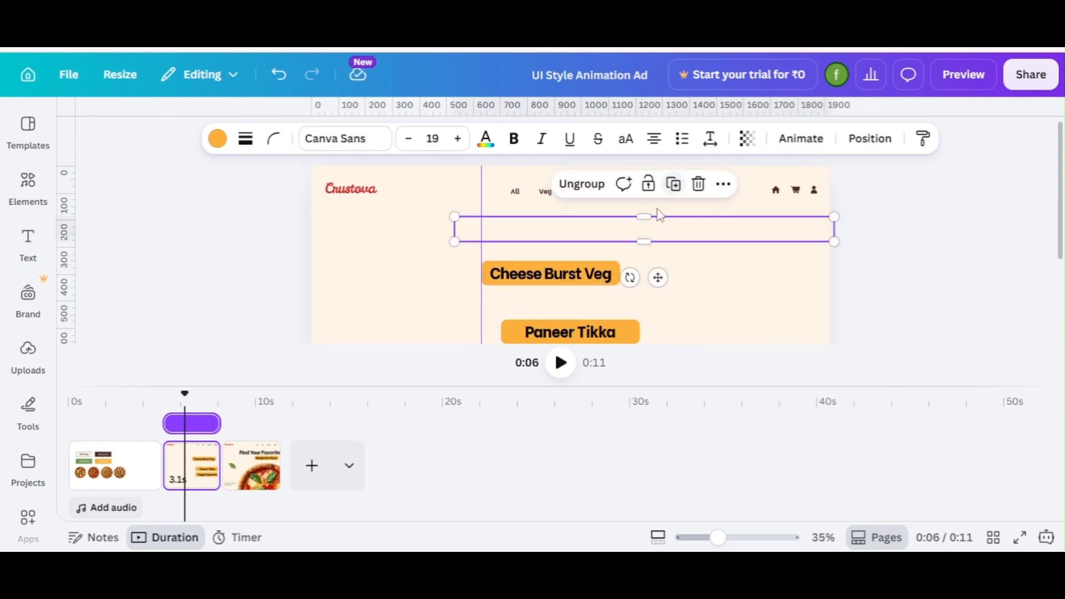
{"action": "left_click_drag", "start_coordinate": [604, 233], "coordinate": [767, 270]}
{"action": "left_click", "coordinate": [464, 273]}
{"action": "left_click_drag", "start_coordinate": [443, 227], "coordinate": [634, 279]}
{"action": "left_click", "coordinate": [442, 300]}
{"action": "left_click_drag", "start_coordinate": [451, 293], "coordinate": [377, 287]}
{"action": "left_click", "coordinate": [417, 228]}
Align the "Paneer Tikka" label with the vertical guide, group it with a duplicated transparent spacer and shift the group left until the label is off the page.
{"action": "left_click_drag", "start_coordinate": [591, 339], "coordinate": [669, 321]}
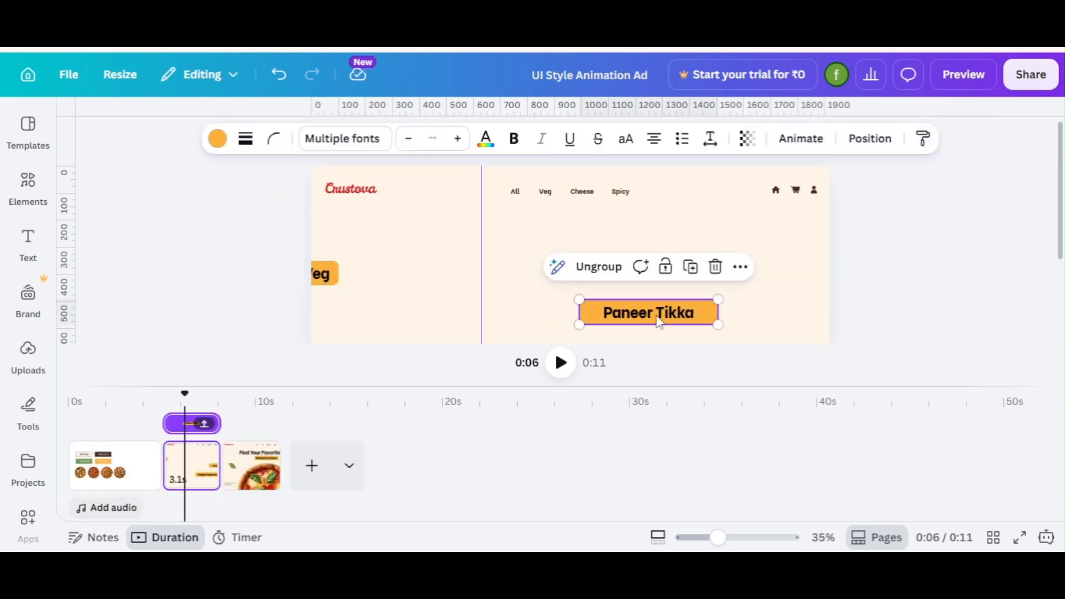
{"action": "left_click_drag", "start_coordinate": [660, 323], "coordinate": [508, 272]}
{"action": "left_click", "coordinate": [683, 230]}
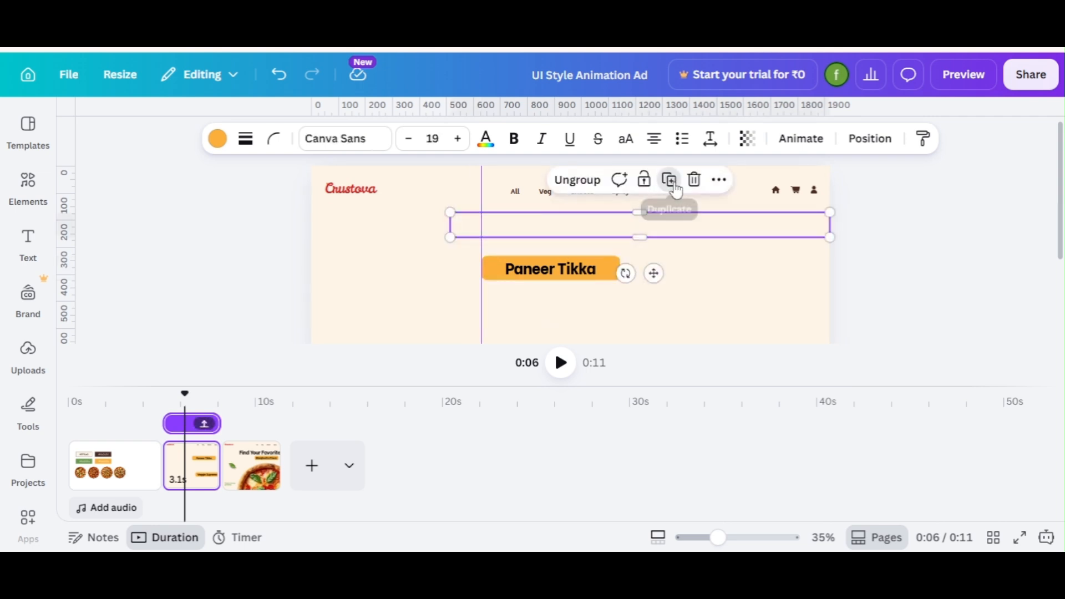
{"action": "left_click", "coordinate": [675, 190]}
{"action": "left_click_drag", "start_coordinate": [688, 239], "coordinate": [785, 266]}
{"action": "left_click_drag", "start_coordinate": [435, 305], "coordinate": [354, 263]}
{"action": "left_click", "coordinate": [155, 223]}
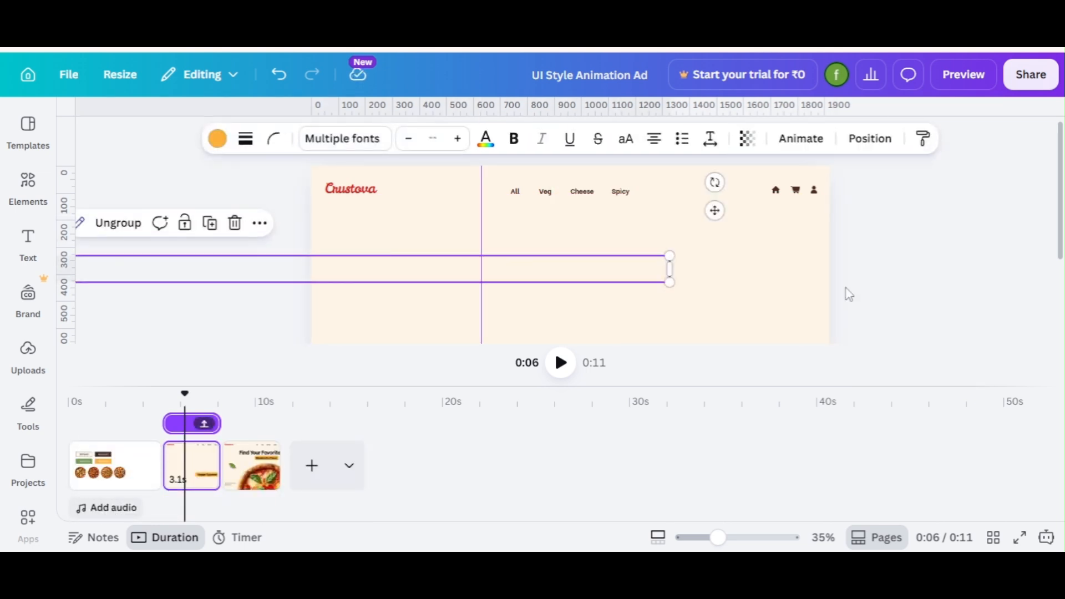
Move the "Veggie Supreme" label up to the flavor row, with its left edge on the vertical guide.
{"action": "left_click_drag", "start_coordinate": [1060, 239], "coordinate": [1060, 275]}
{"action": "left_click_drag", "start_coordinate": [627, 304], "coordinate": [817, 178]}
{"action": "left_click_drag", "start_coordinate": [1061, 248], "coordinate": [1061, 211]}
{"action": "left_click", "coordinate": [544, 278]}
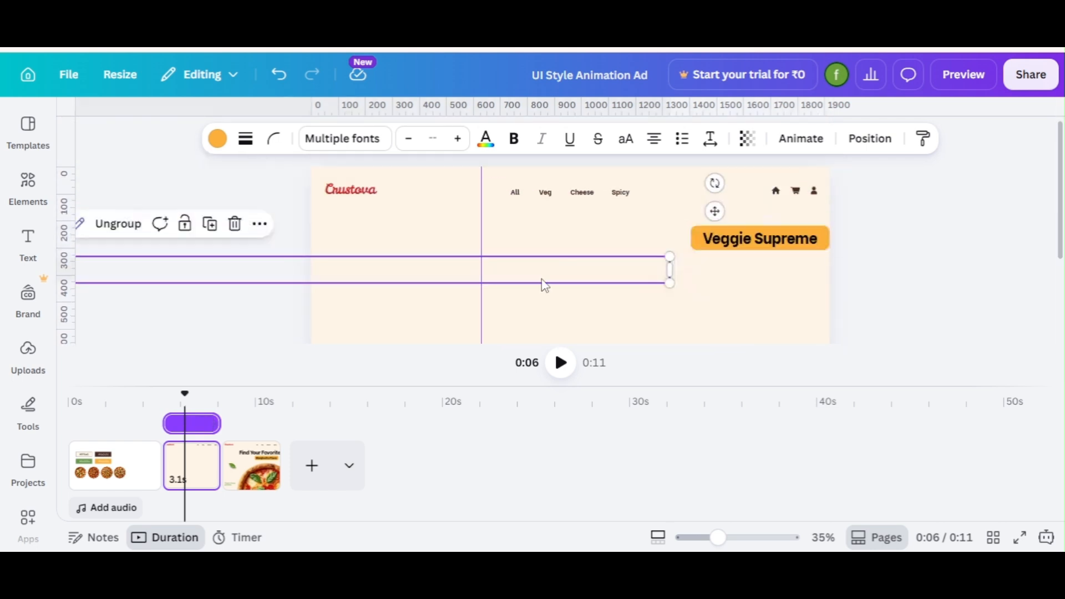
{"action": "left_click", "coordinate": [721, 238]}
{"action": "left_click_drag", "start_coordinate": [720, 239], "coordinate": [511, 264]}
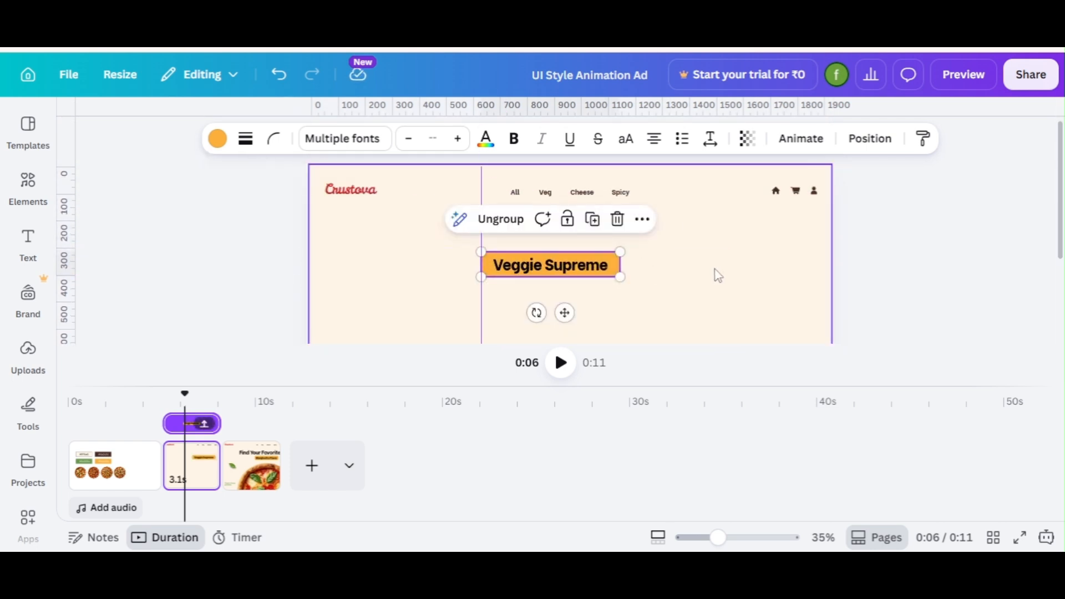
Group the "Veggie Supreme" label with the long row of spacers and flavor labels, and cut the complete row from the second page.
{"action": "left_click_drag", "start_coordinate": [715, 270], "coordinate": [553, 263]}
{"action": "left_click", "coordinate": [113, 221]}
{"action": "left_click", "coordinate": [731, 234]}
{"action": "left_click", "coordinate": [715, 271]}
{"action": "left_click", "coordinate": [557, 273]}
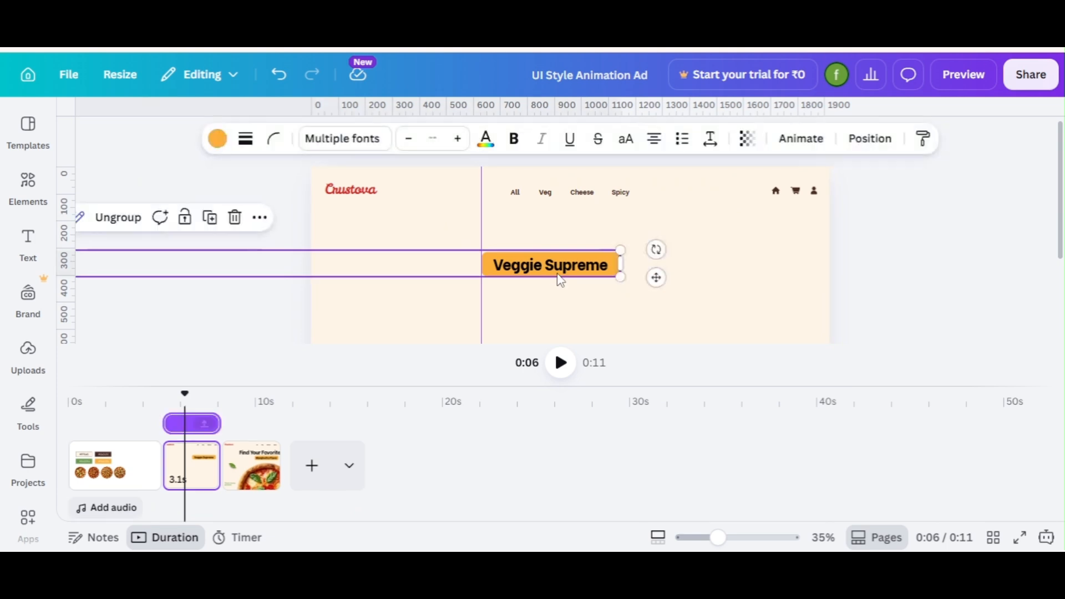
{"action": "key", "text": "Escape"}
On the third page, place vertical and horizontal guides along the edges of the "Margherita Flavor" label.
{"action": "left_click", "coordinate": [261, 395]}
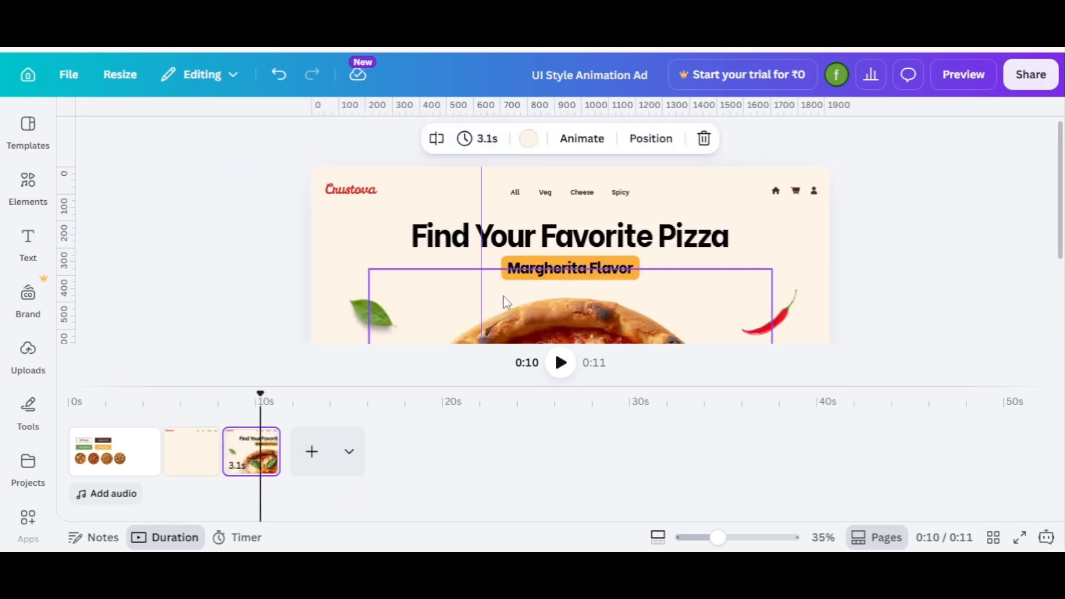
{"action": "left_click", "coordinate": [531, 262]}
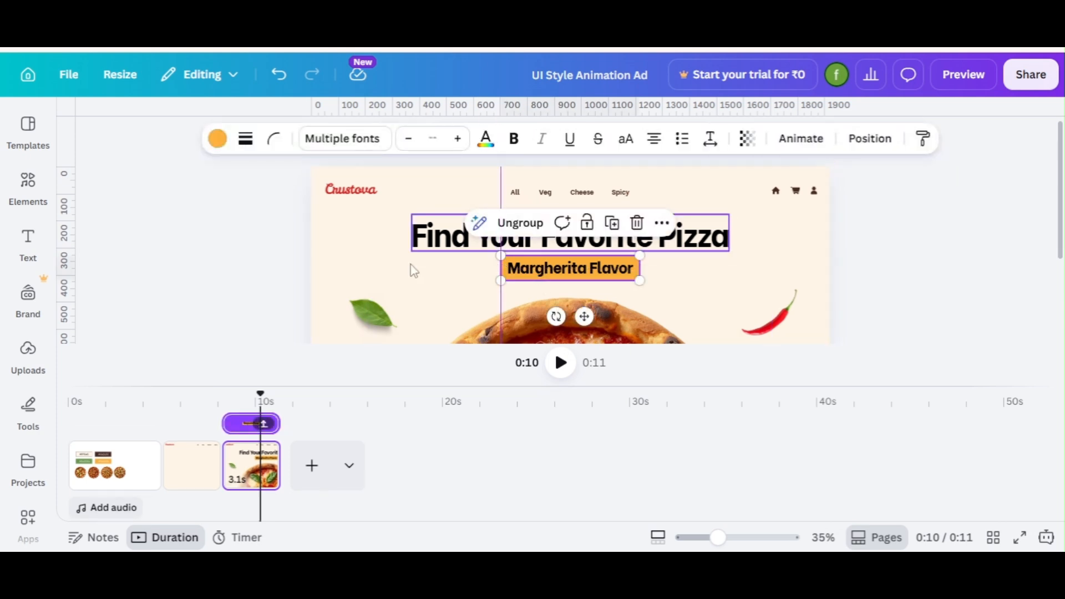
{"action": "left_click_drag", "start_coordinate": [66, 257], "coordinate": [641, 304]}
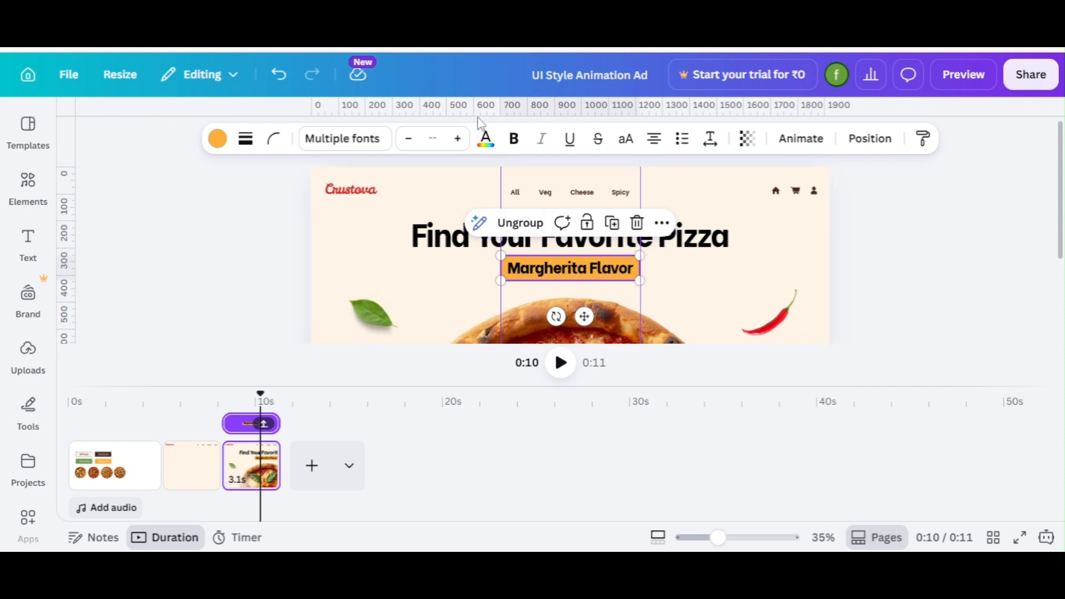
{"action": "left_click_drag", "start_coordinate": [481, 123], "coordinate": [522, 276]}
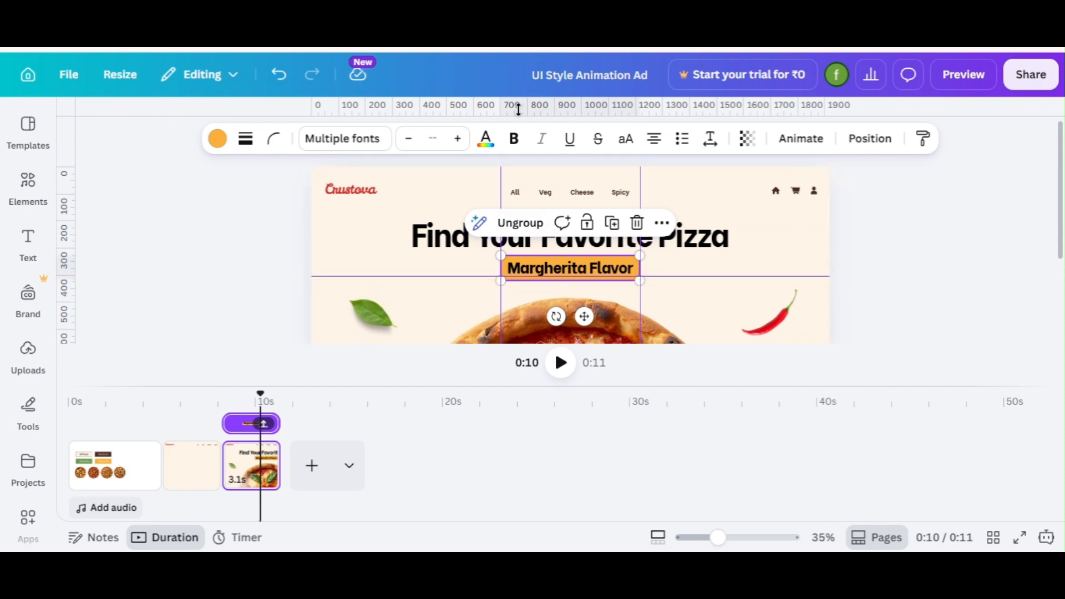
{"action": "left_click_drag", "start_coordinate": [519, 110], "coordinate": [1054, 269]}
Replace the single "Margherita Flavor" label with the cut flavor row, moving it until its Margherita label sits between the vertical guides.
{"action": "key", "text": "Delete"}
{"action": "key", "text": "ctrl+v"}
{"action": "left_click_drag", "start_coordinate": [701, 266], "coordinate": [1059, 248]}
{"action": "left_click_drag", "start_coordinate": [728, 275], "coordinate": [1063, 276]}
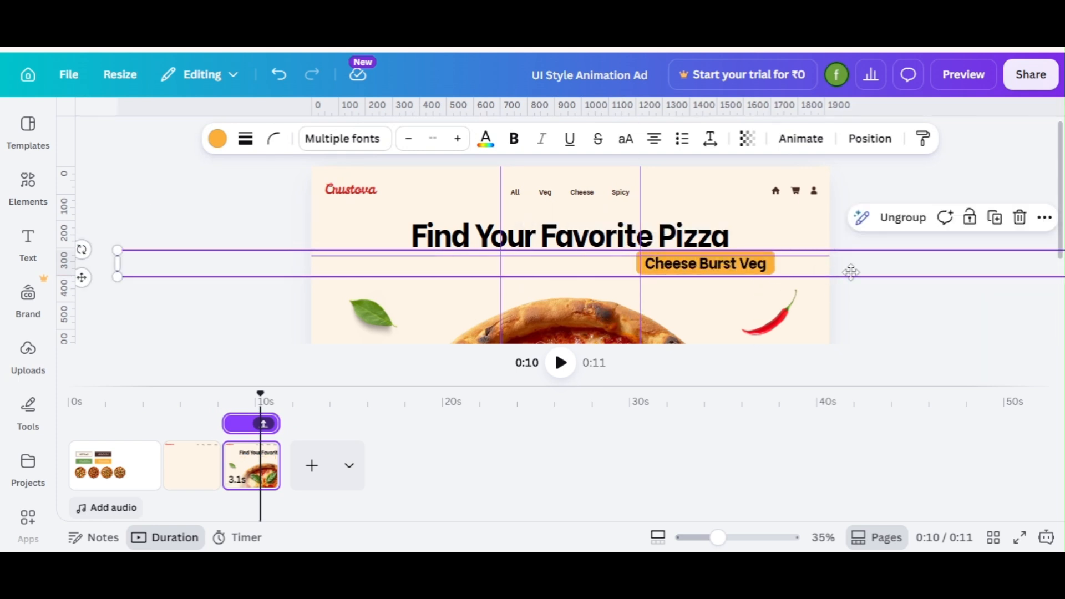
{"action": "left_click_drag", "start_coordinate": [850, 272], "coordinate": [1062, 276]}
{"action": "left_click_drag", "start_coordinate": [774, 274], "coordinate": [905, 278]}
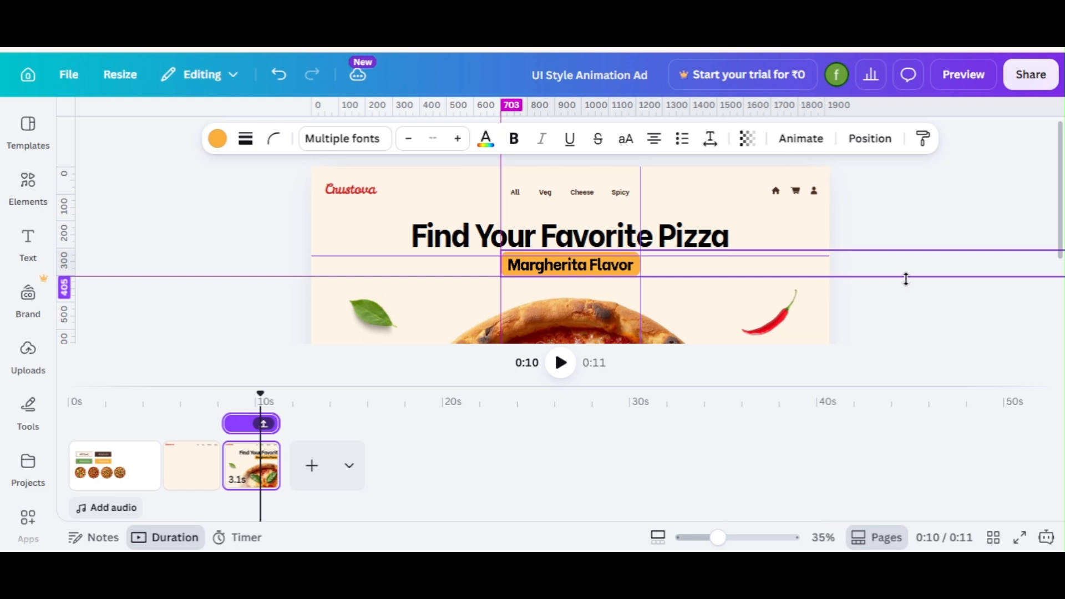
{"action": "left_click", "coordinate": [896, 314]}
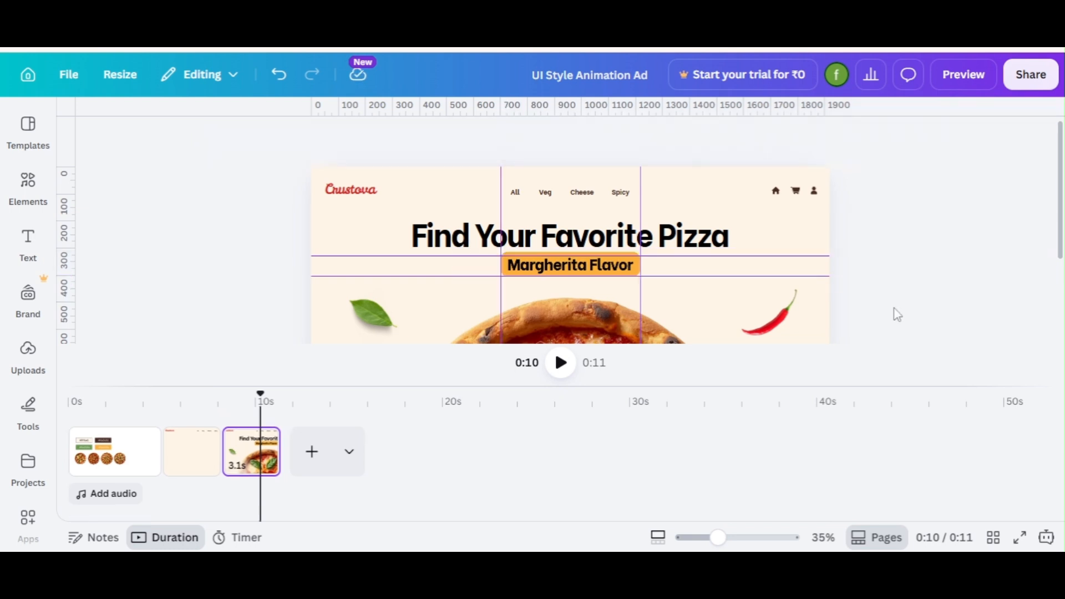
Move the flavor row slightly down below the headline and set horizontal guides along its top and bottom edges.
{"action": "left_click", "coordinate": [620, 271]}
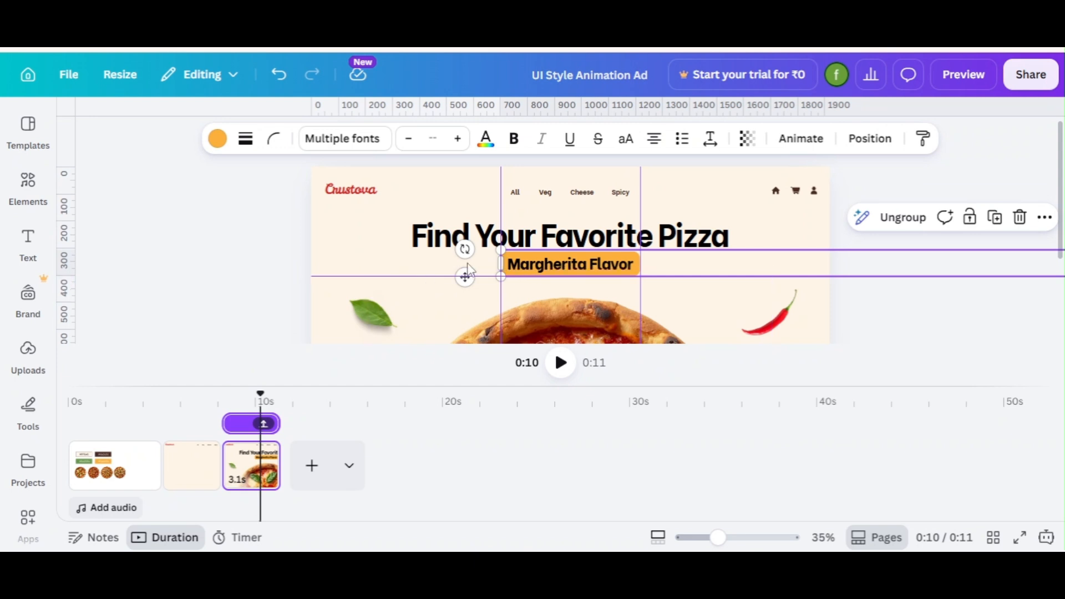
{"action": "left_click_drag", "start_coordinate": [558, 272], "coordinate": [555, 277]}
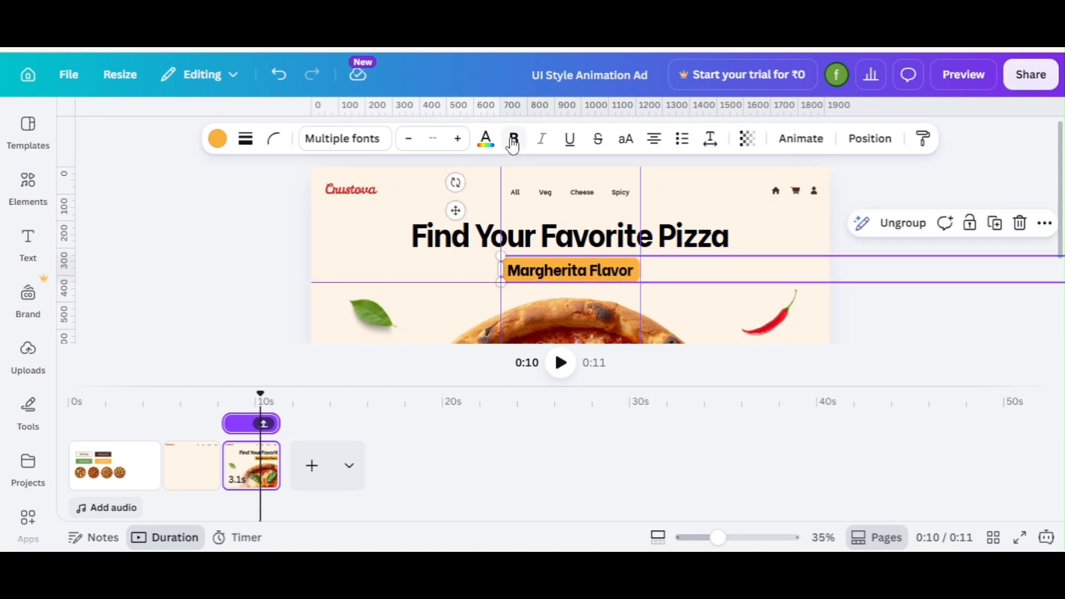
{"action": "left_click_drag", "start_coordinate": [464, 113], "coordinate": [483, 256]}
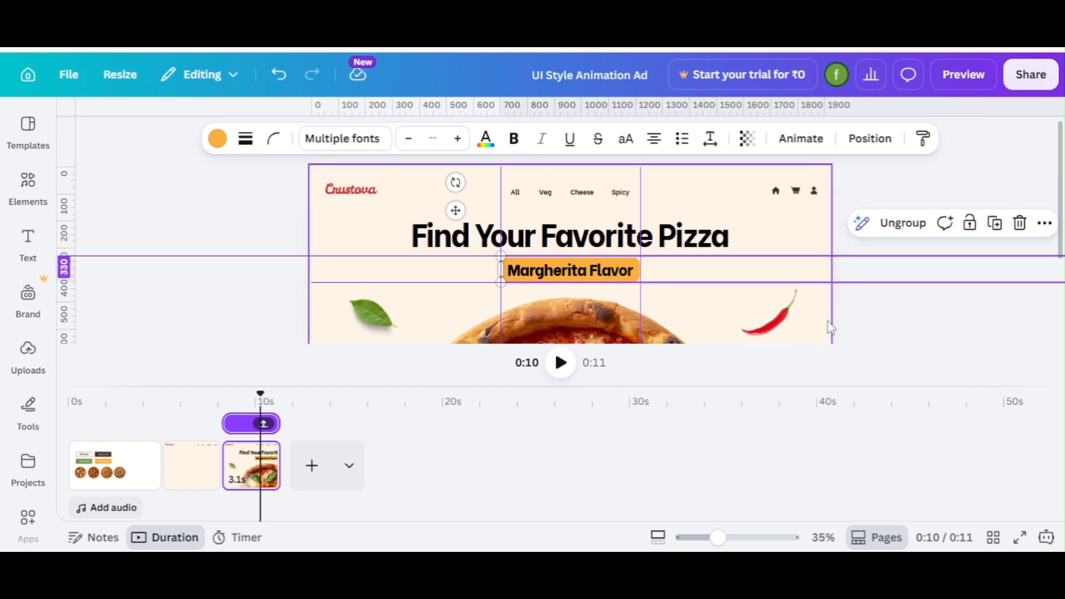
{"action": "left_click", "coordinate": [856, 328]}
Copy the flavor row to the second page and move it right until only its left end remains at the page's right edge.
{"action": "left_click", "coordinate": [543, 276]}
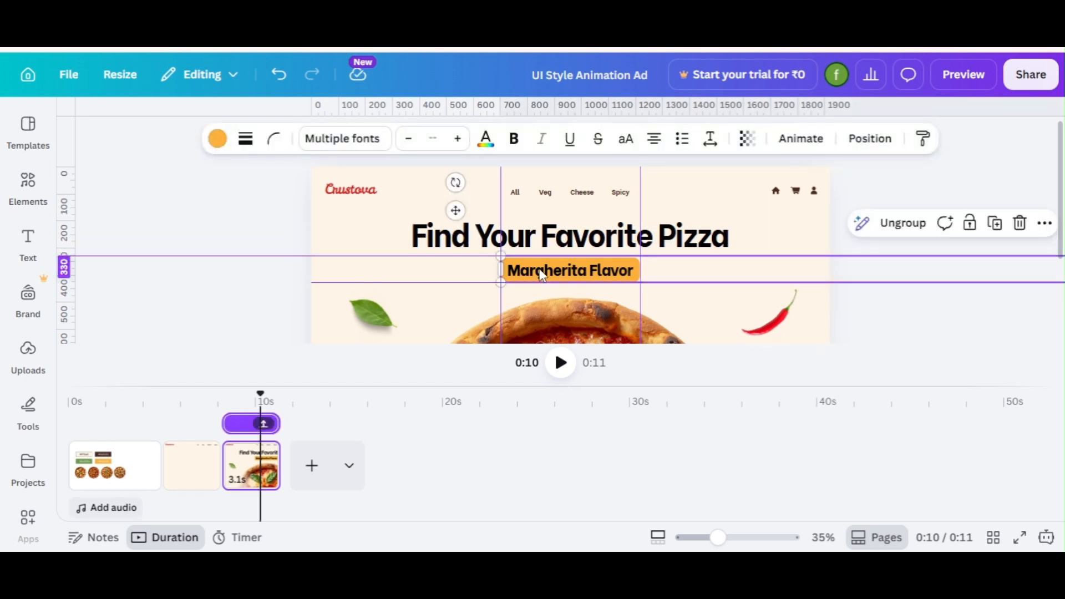
{"action": "left_click", "coordinate": [208, 463]}
{"action": "key", "text": "ctrl+v"}
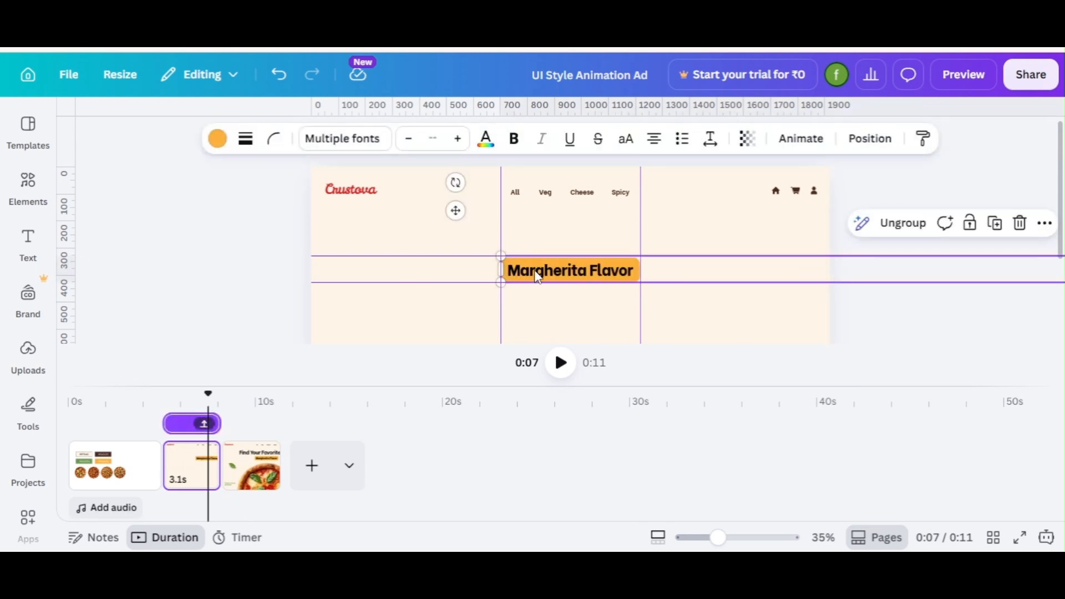
{"action": "left_click_drag", "start_coordinate": [538, 278], "coordinate": [848, 309]}
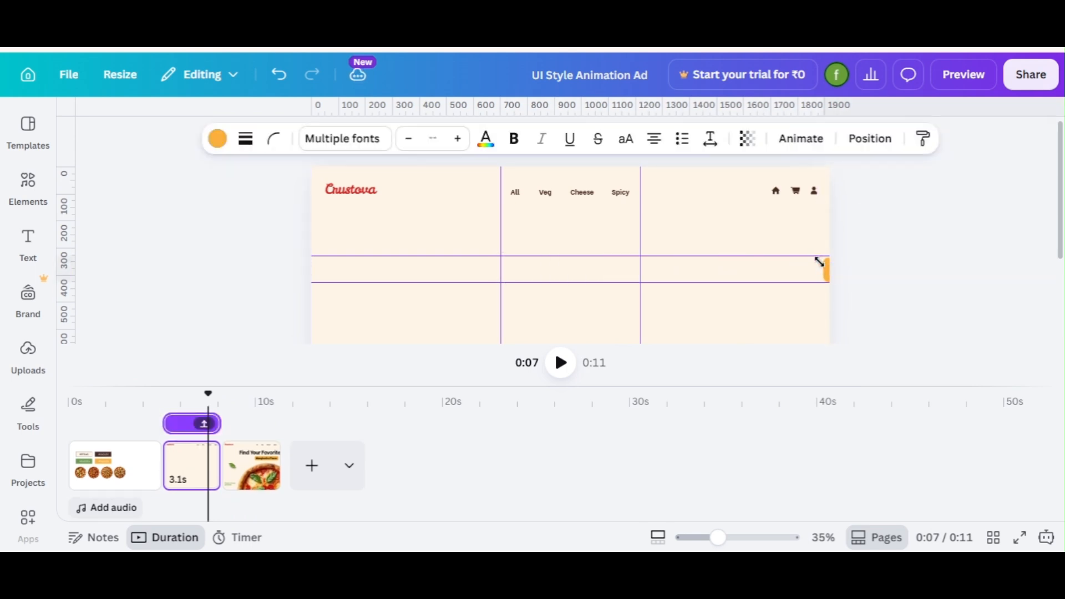
{"action": "left_click", "coordinate": [700, 538]}
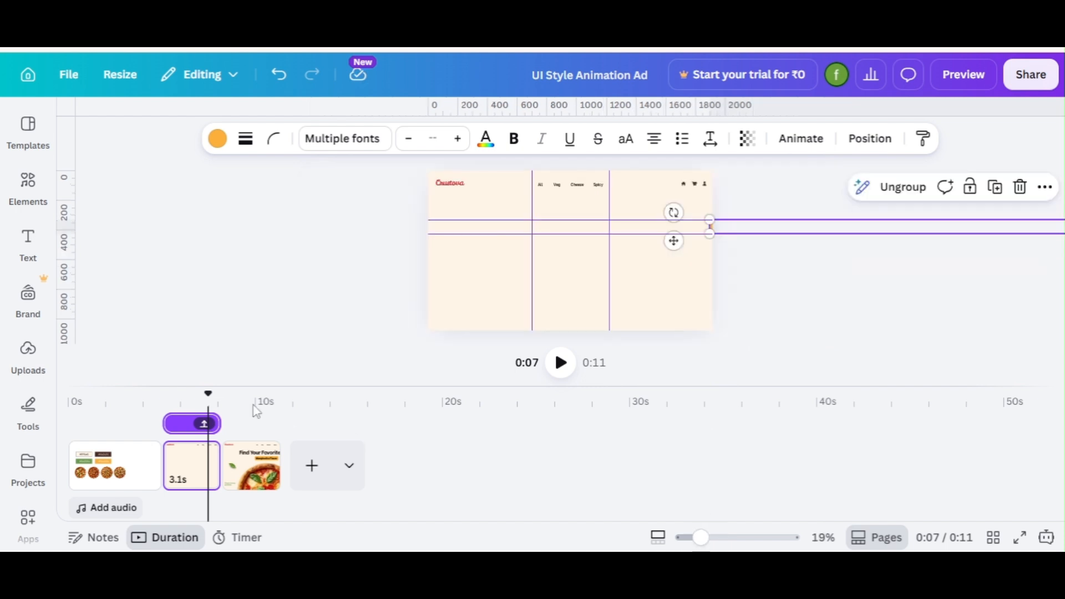
Add a 1.4-second Match & Move transition between the second and third pages, extend the third page to 3.5 s and preview it.
{"action": "left_click", "coordinate": [219, 469]}
{"action": "left_click", "coordinate": [111, 425]}
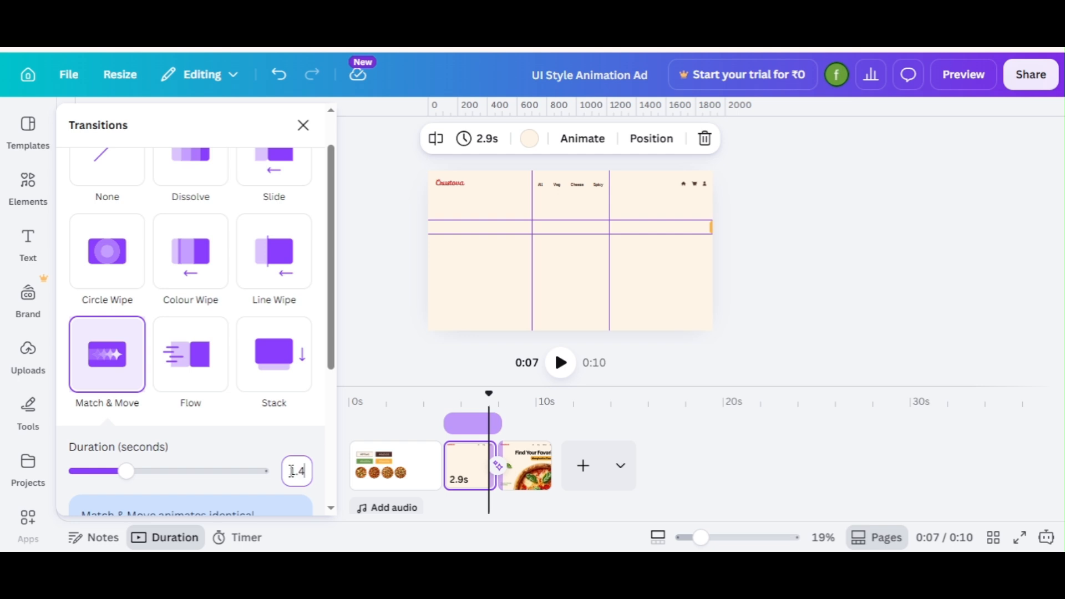
{"action": "key", "text": "Return"}
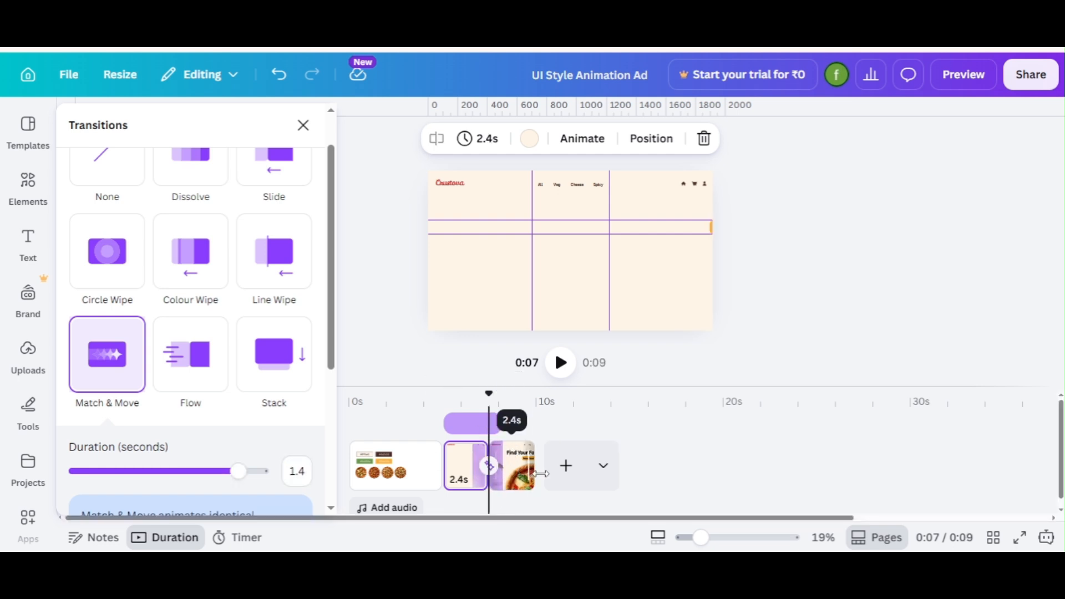
{"action": "left_click_drag", "start_coordinate": [541, 473], "coordinate": [567, 473]}
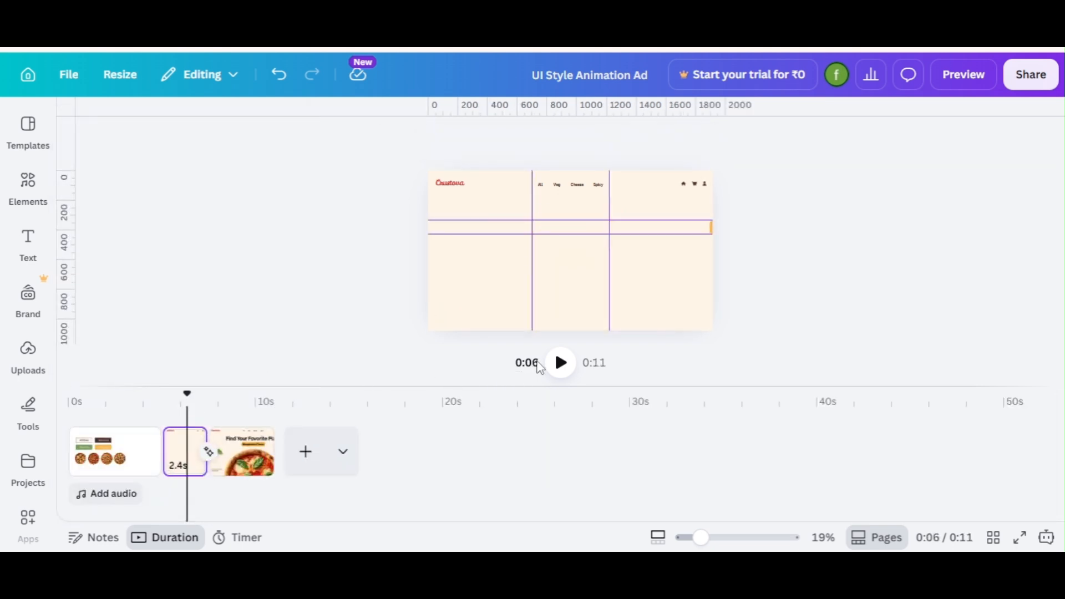
{"action": "left_click", "coordinate": [559, 364]}
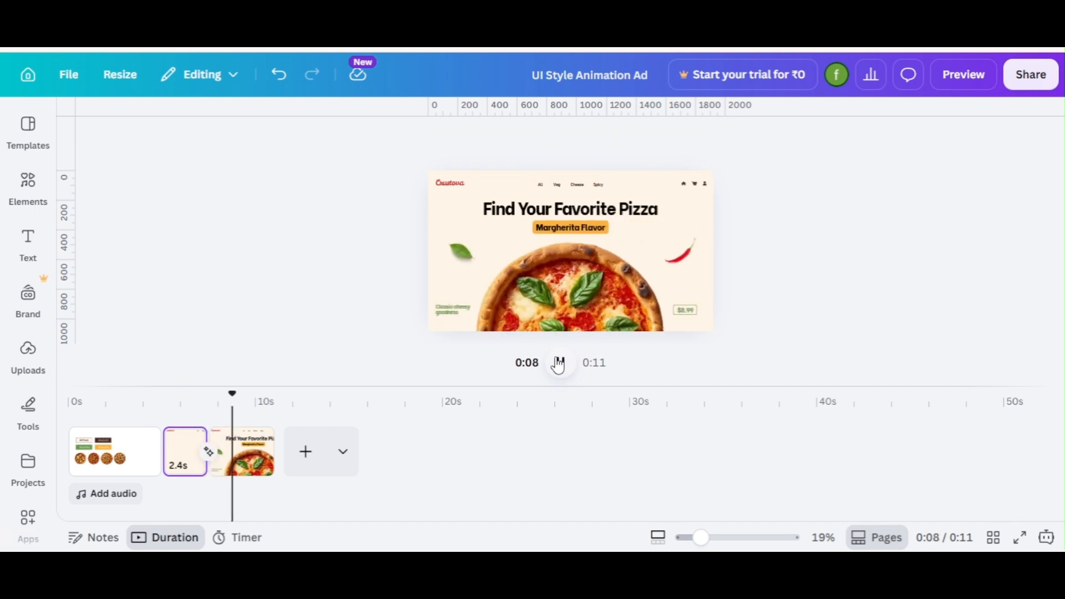
Apply the Baseline animation on enter to the "Find Your Favorite Pizza" headline and trim its start to a 3.0 s duration.
{"action": "left_click", "coordinate": [495, 211]}
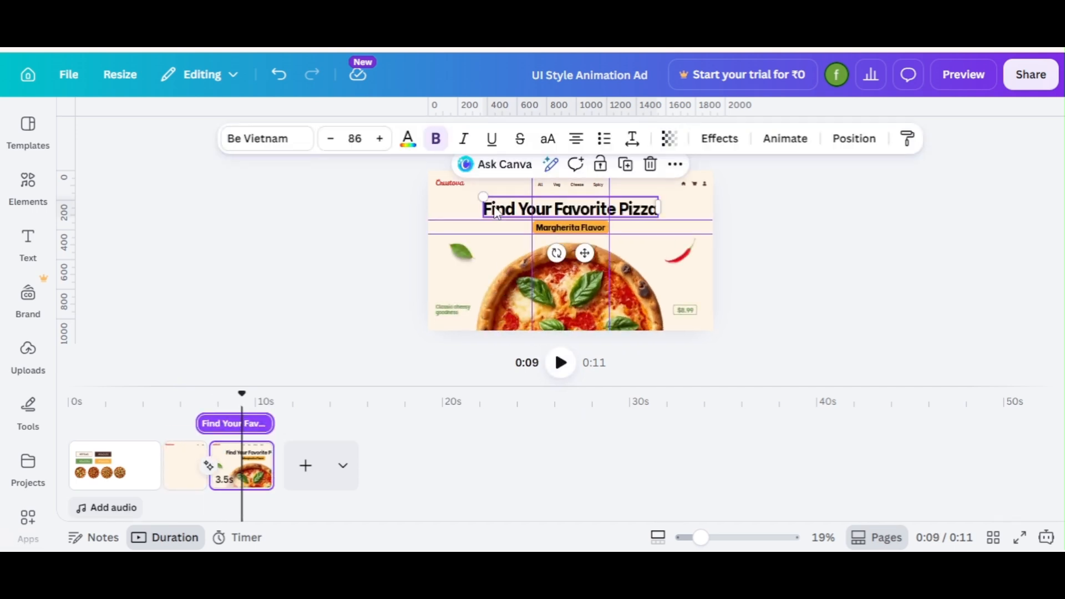
{"action": "left_click", "coordinate": [801, 144]}
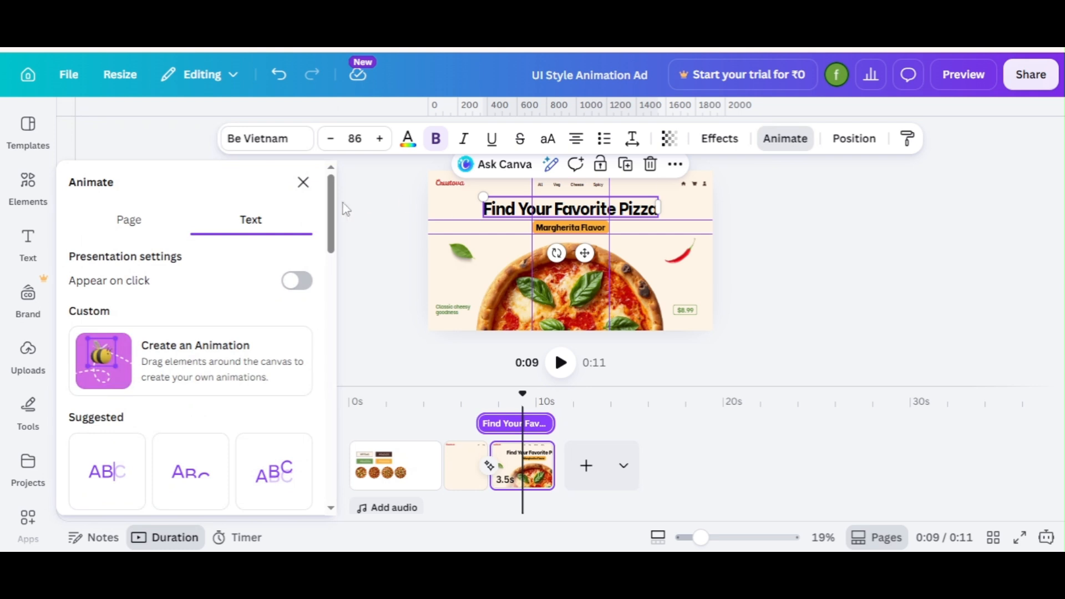
{"action": "left_click_drag", "start_coordinate": [339, 207], "coordinate": [321, 384]}
{"action": "left_click", "coordinate": [274, 396]}
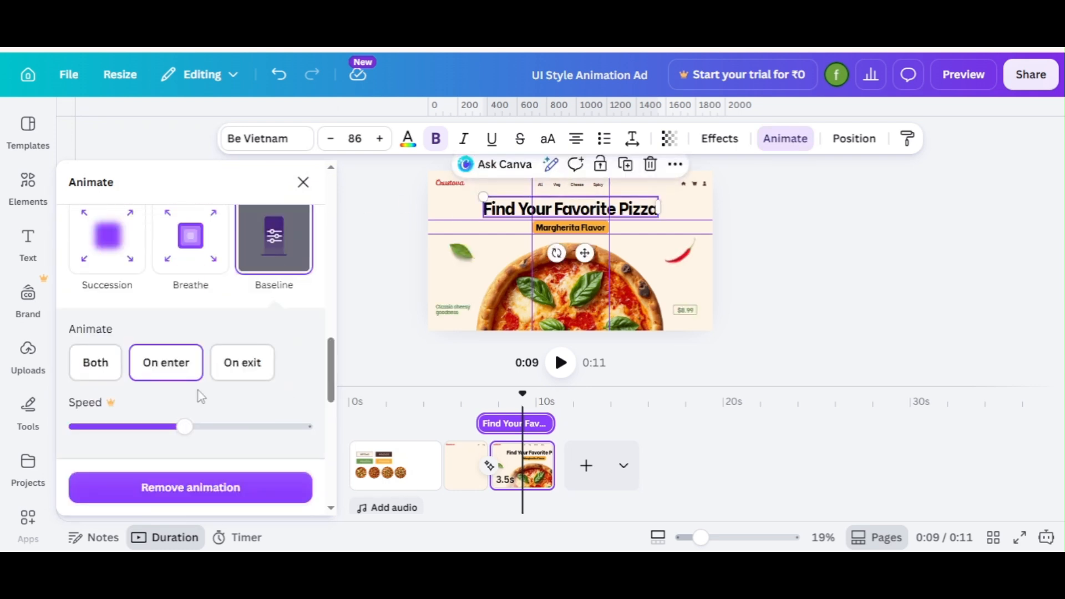
{"action": "left_click", "coordinate": [302, 181]}
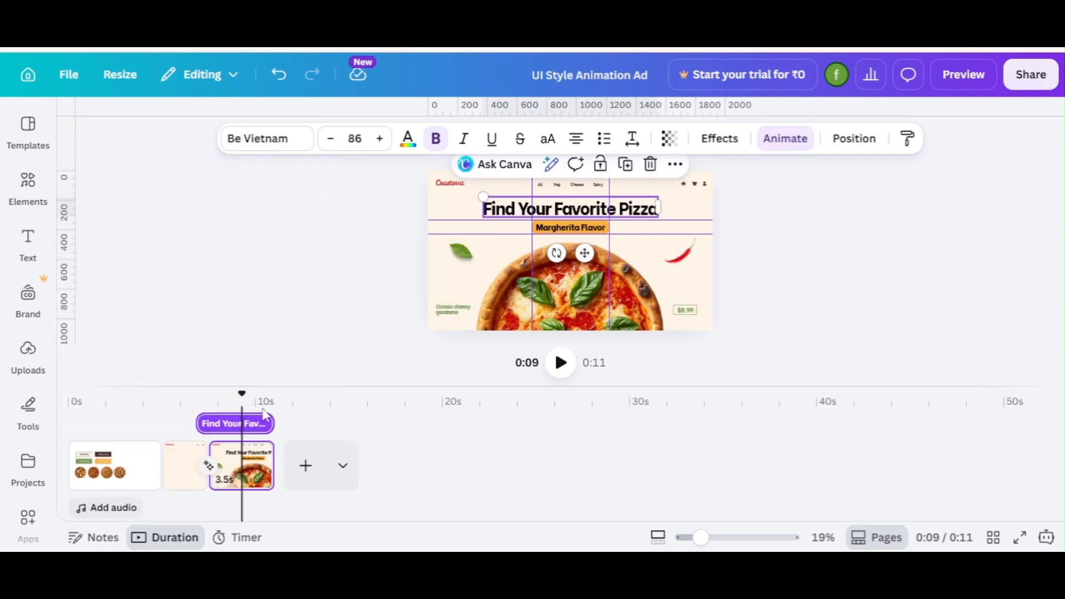
{"action": "left_click_drag", "start_coordinate": [206, 429], "coordinate": [229, 428]}
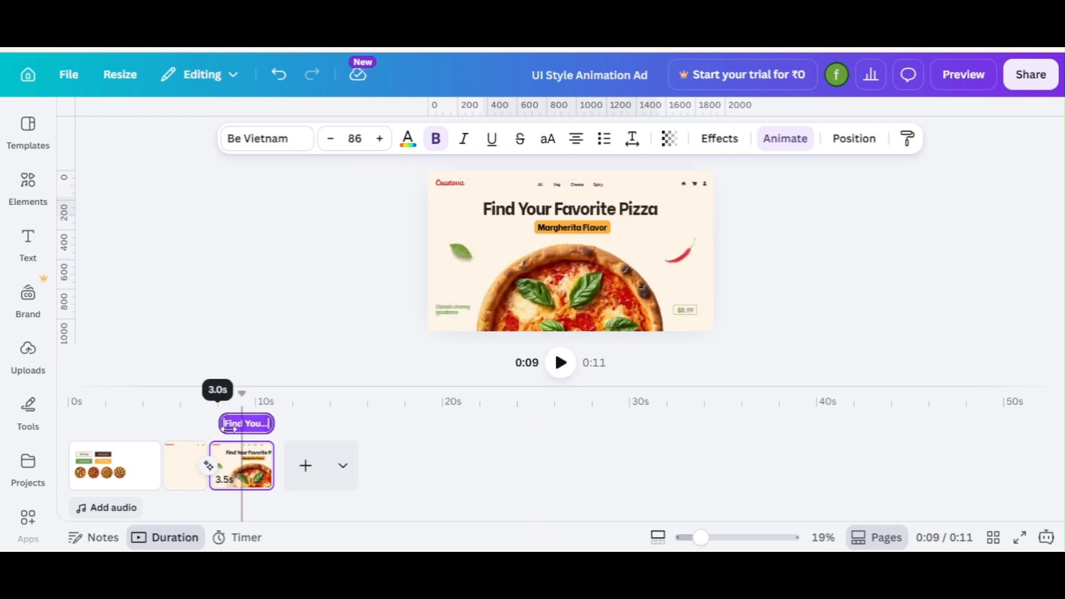
Apply the Succession animation on enter to the basil leaf and chili images together.
{"action": "left_click", "coordinate": [456, 269]}
{"action": "left_click", "coordinate": [676, 258], "text": "shift"}
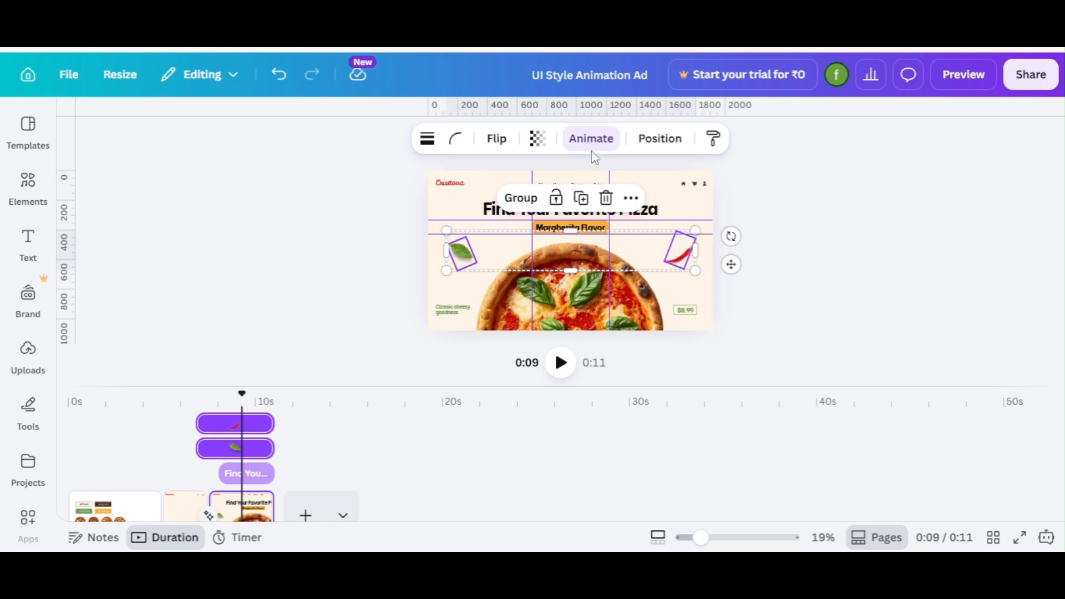
{"action": "left_click", "coordinate": [591, 139]}
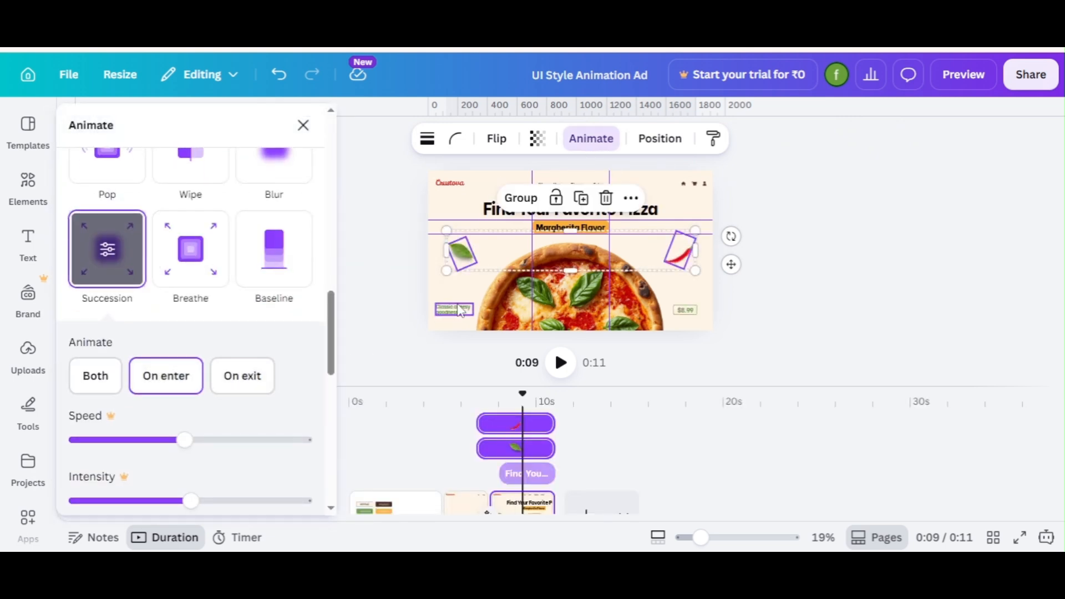
Apply the Rise animation, set to Both, to the "Classic cheesy goodness" tagline and the price badge.
{"action": "left_click", "coordinate": [698, 310]}
{"action": "left_click", "coordinate": [686, 311], "text": "shift"}
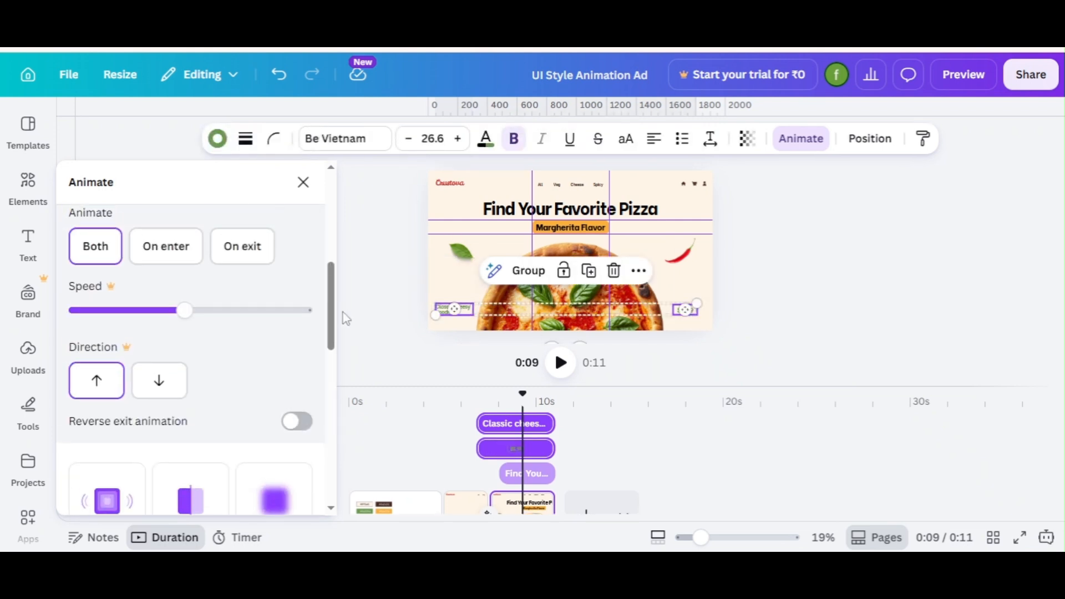
{"action": "scroll", "coordinate": [333, 311], "scroll_direction": "up", "scroll_amount": 3}
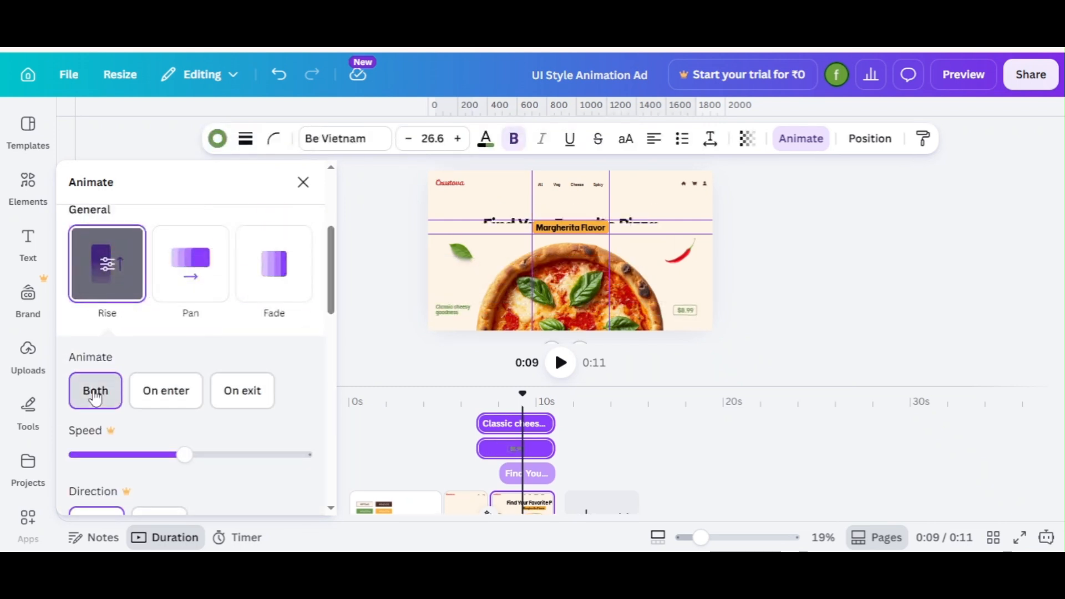
{"action": "left_click", "coordinate": [304, 183]}
{"action": "left_click", "coordinate": [335, 282]}
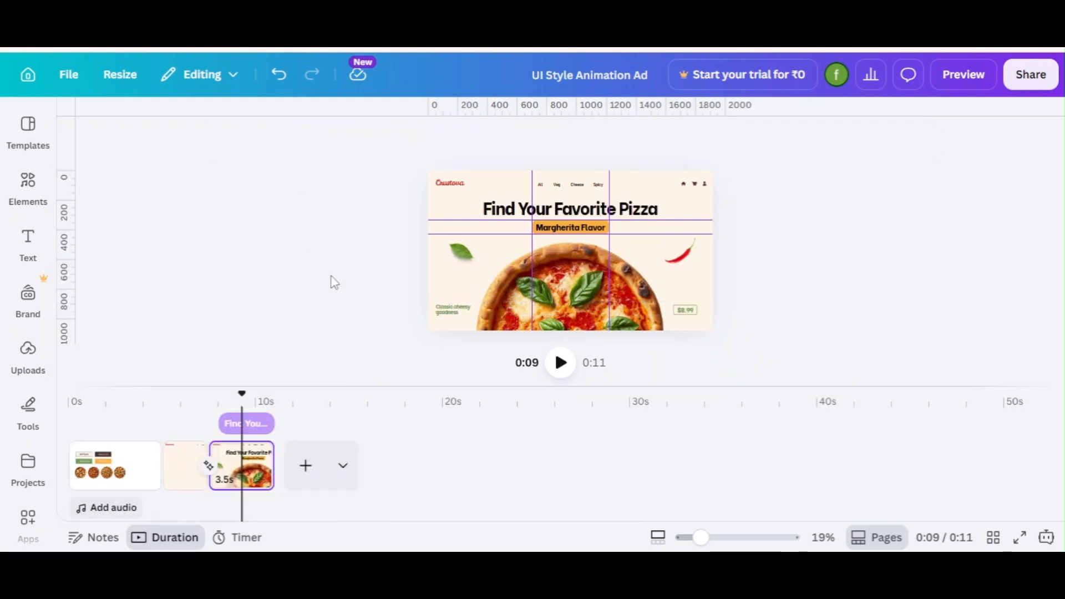
Trim the starts of the basil leaf, chili, tagline and price badge for staggered entrances, and preview the animation from the second page.
{"action": "left_click", "coordinate": [466, 259]}
{"action": "left_click_drag", "start_coordinate": [206, 423], "coordinate": [238, 423]}
{"action": "left_click", "coordinate": [679, 251]}
{"action": "left_click", "coordinate": [452, 309]}
{"action": "left_click", "coordinate": [685, 309]}
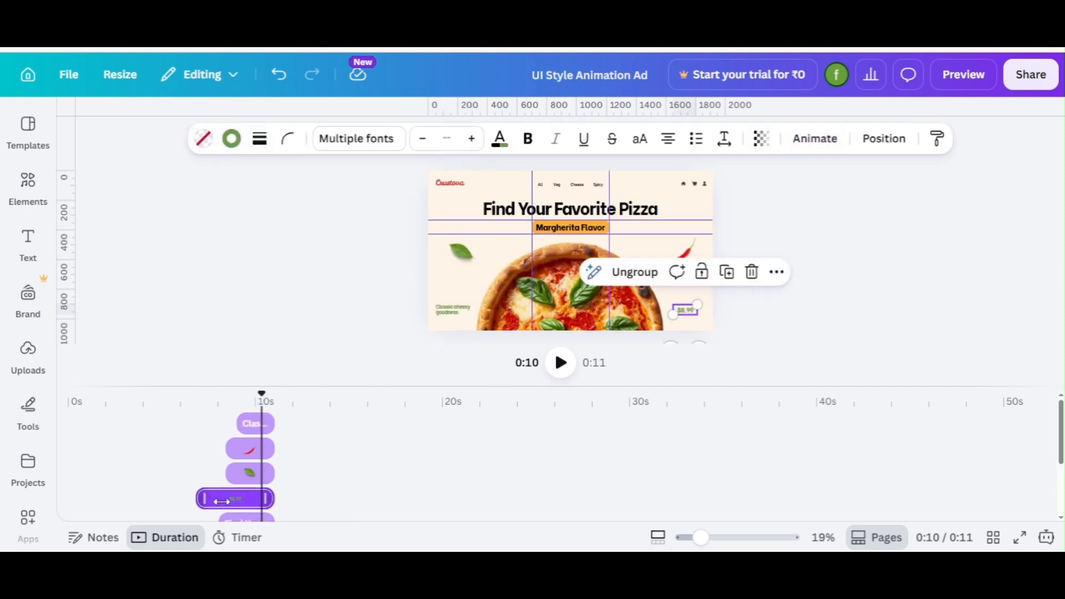
{"action": "left_click_drag", "start_coordinate": [221, 501], "coordinate": [262, 500]}
{"action": "left_click", "coordinate": [177, 486]}
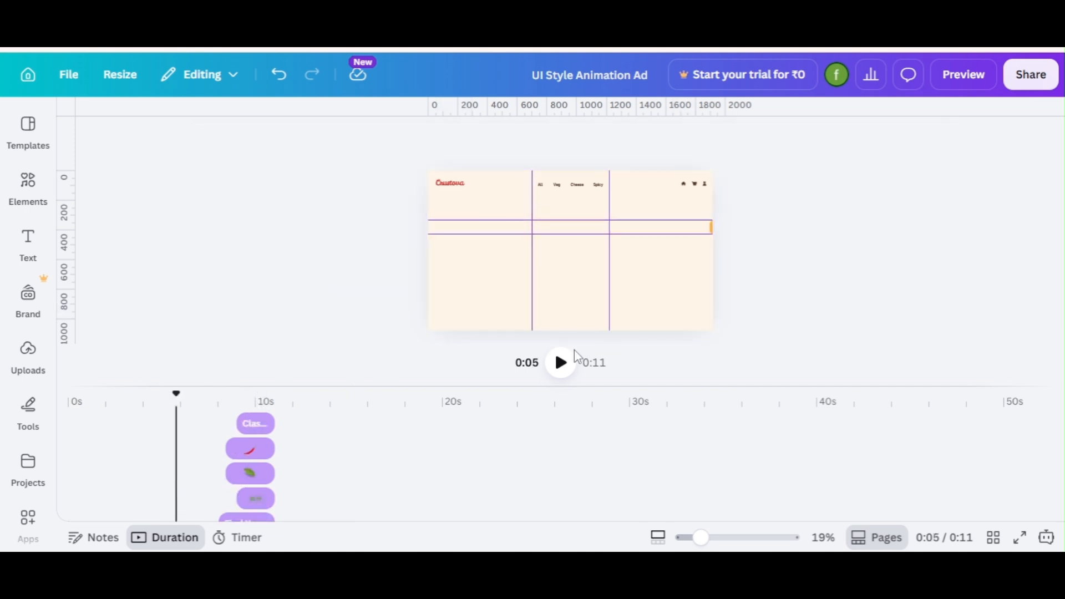
{"action": "left_click", "coordinate": [561, 366]}
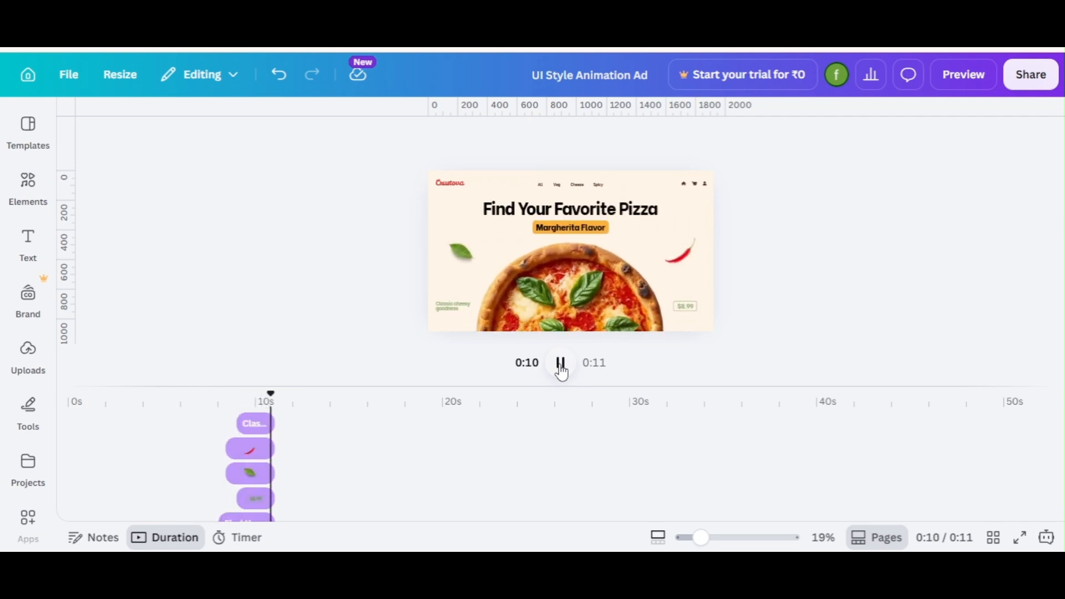
Duplicate the third page with the Margherita pizza.
{"action": "scroll", "coordinate": [377, 481], "scroll_direction": "down", "scroll_amount": 3}
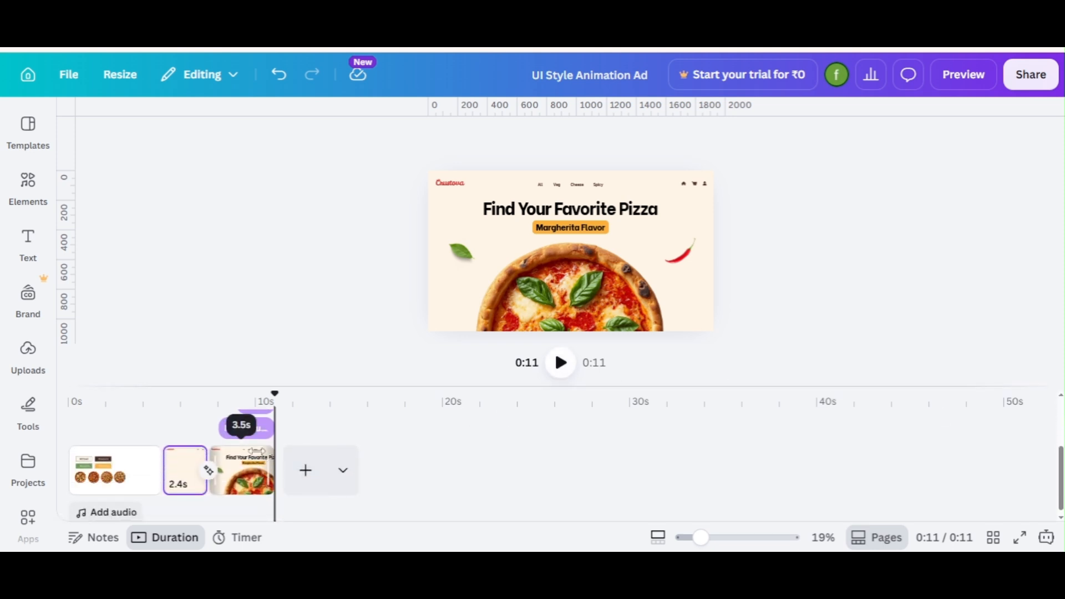
{"action": "left_click", "coordinate": [256, 462]}
{"action": "left_click", "coordinate": [255, 459]}
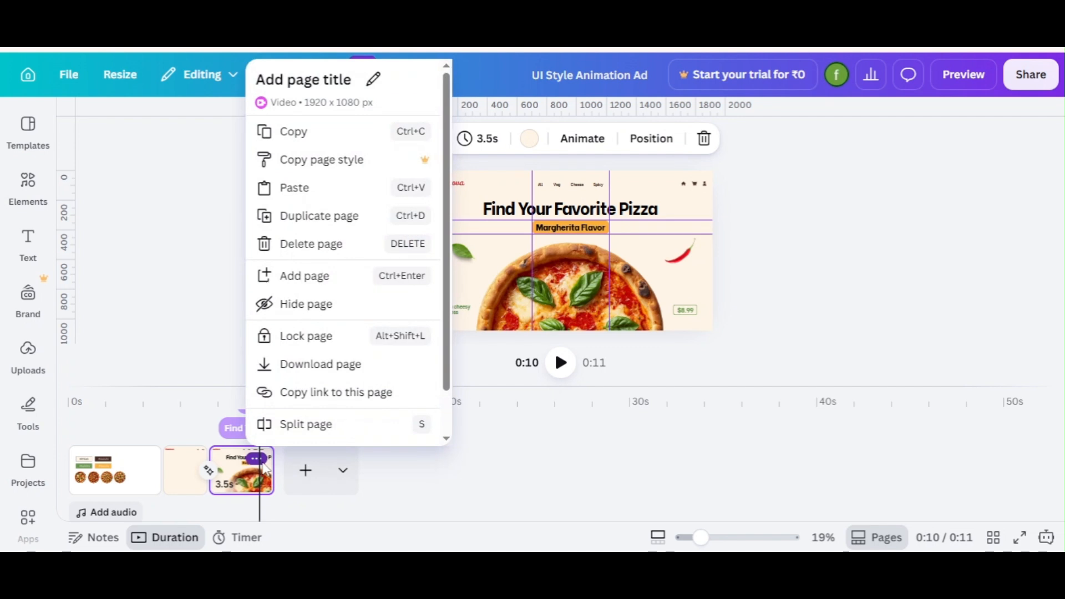
{"action": "left_click", "coordinate": [343, 221]}
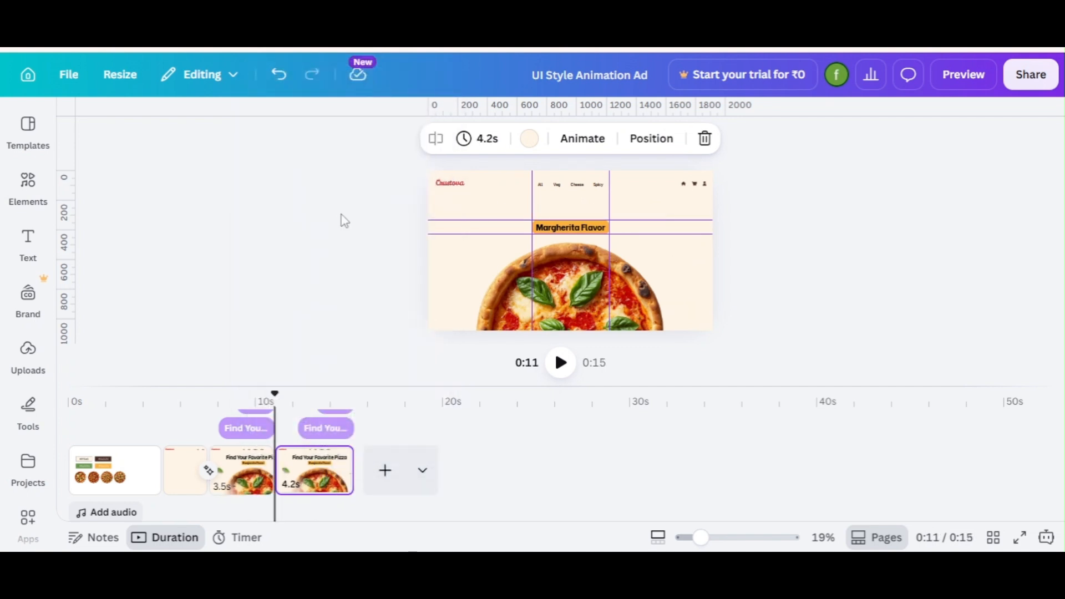
Extend the "Find Your Favorite Pizza" headline to the start of the duplicated page and remove its animation.
{"action": "left_click", "coordinate": [310, 428]}
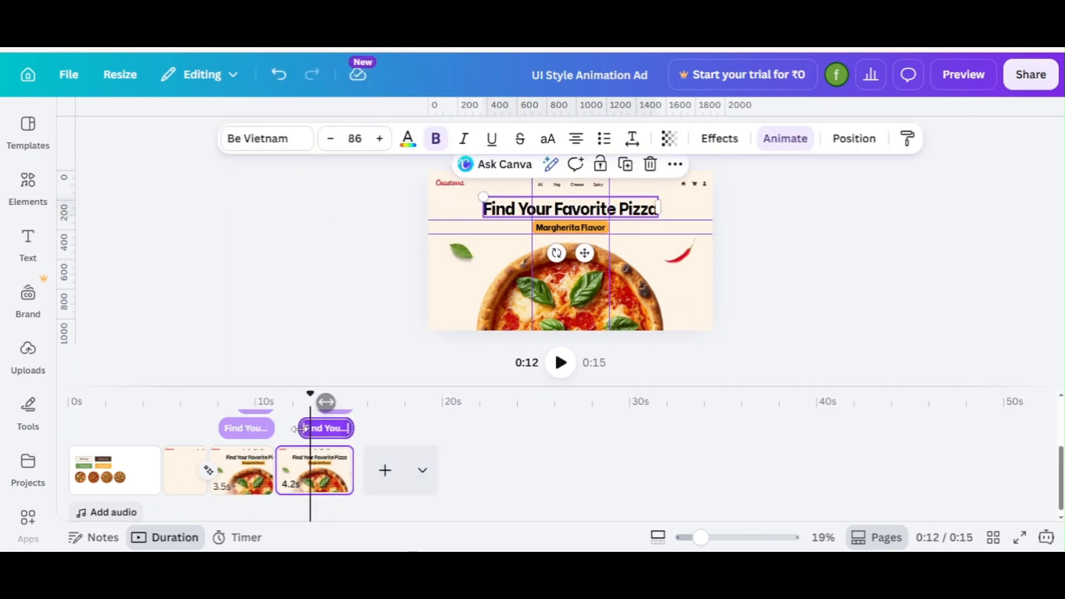
{"action": "left_click_drag", "start_coordinate": [271, 431], "coordinate": [276, 430]}
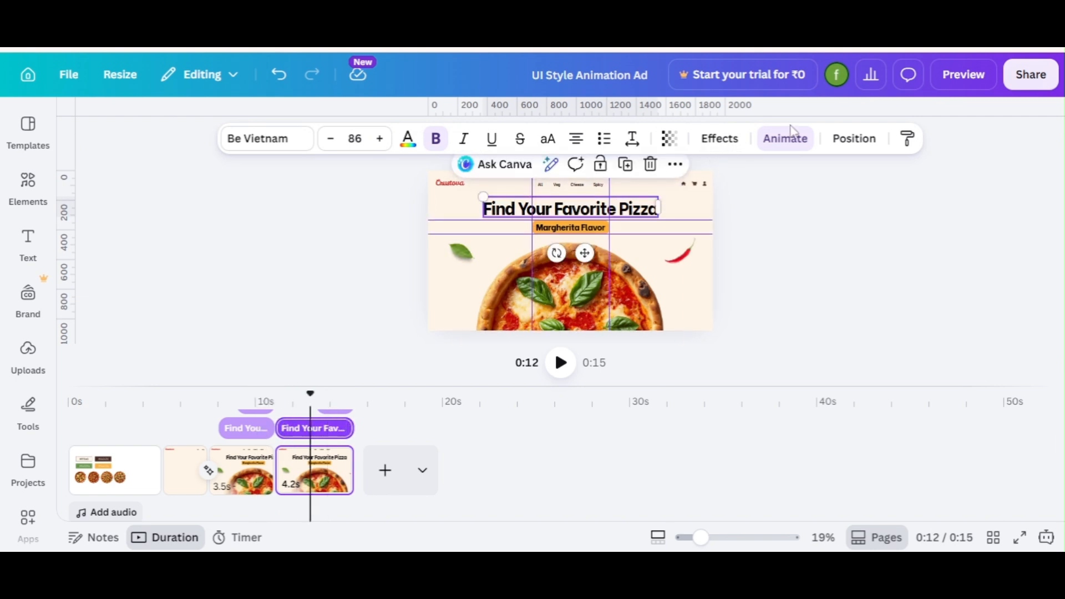
{"action": "left_click", "coordinate": [792, 143]}
{"action": "left_click_drag", "start_coordinate": [335, 357], "coordinate": [335, 235]}
{"action": "left_click", "coordinate": [227, 488]}
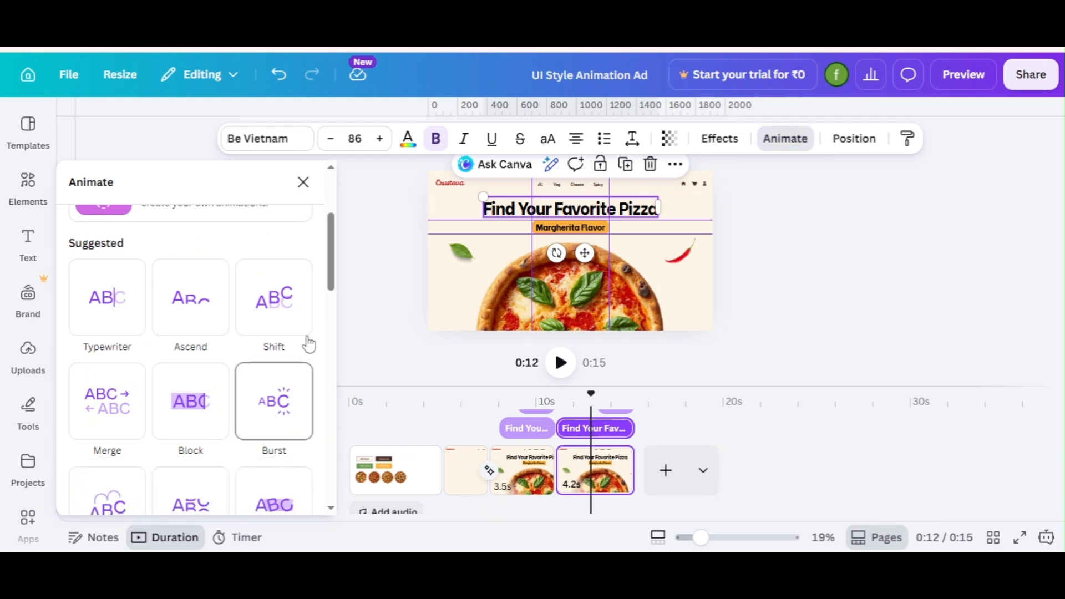
{"action": "left_click", "coordinate": [303, 183]}
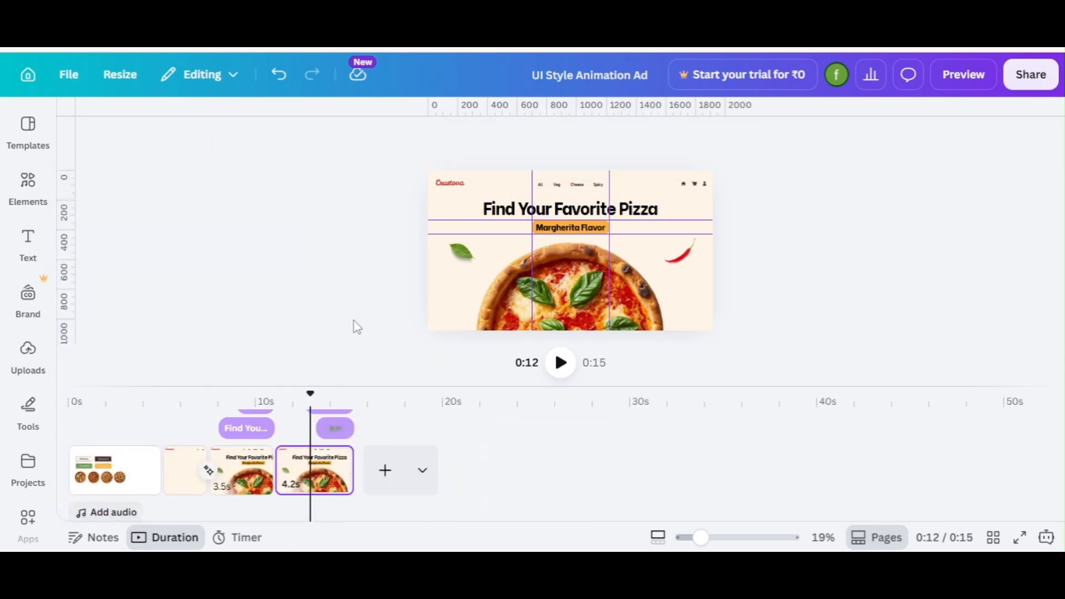
Copy the third pizza image from the first page and paste it onto the duplicated page.
{"action": "left_click", "coordinate": [114, 394]}
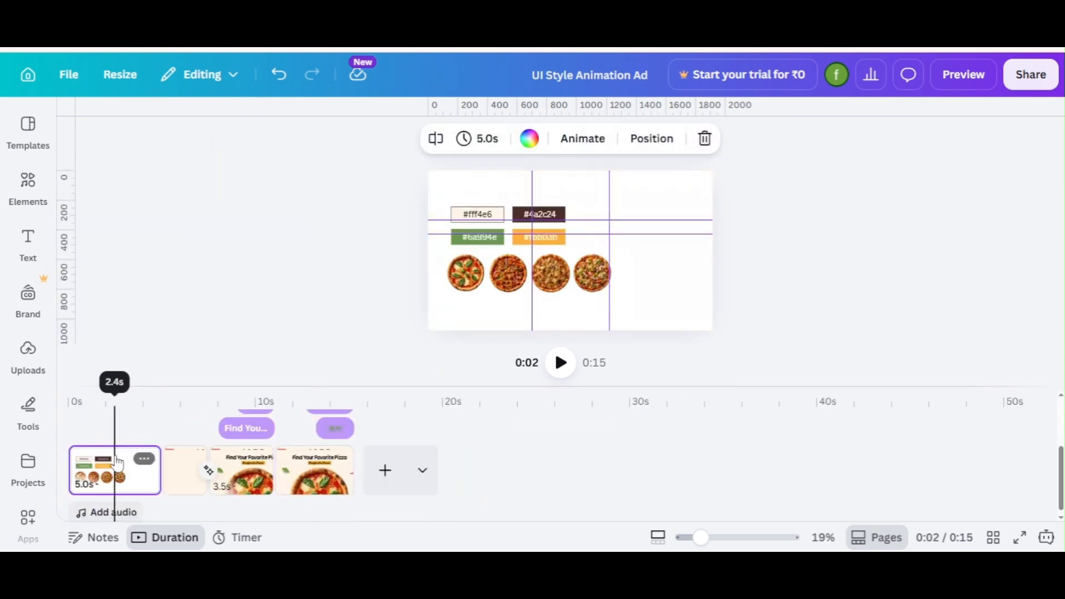
{"action": "left_click", "coordinate": [549, 277]}
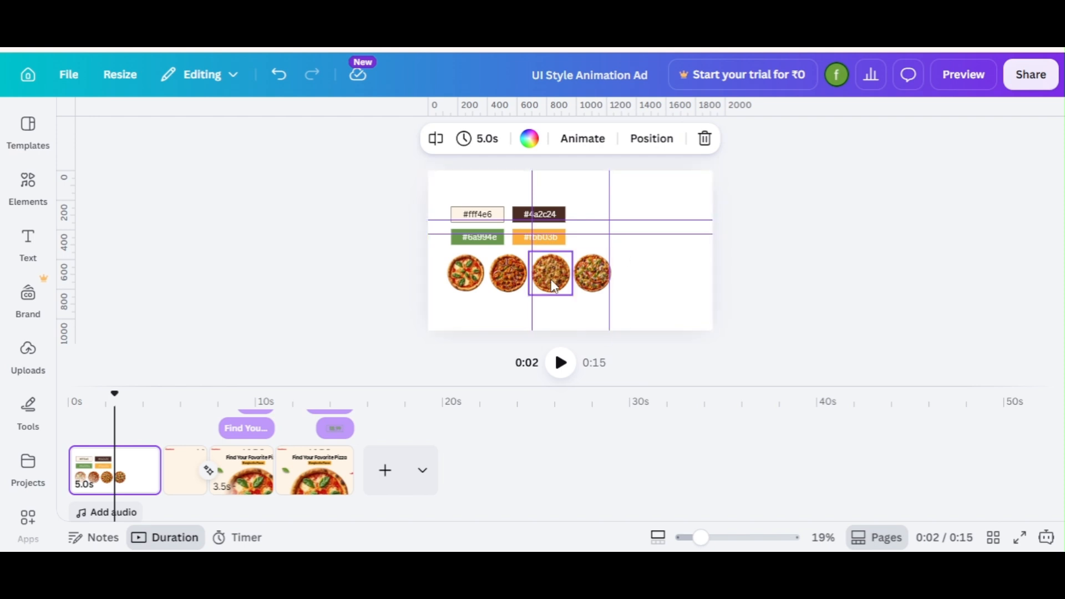
{"action": "left_click", "coordinate": [326, 463]}
{"action": "left_click", "coordinate": [551, 273]}
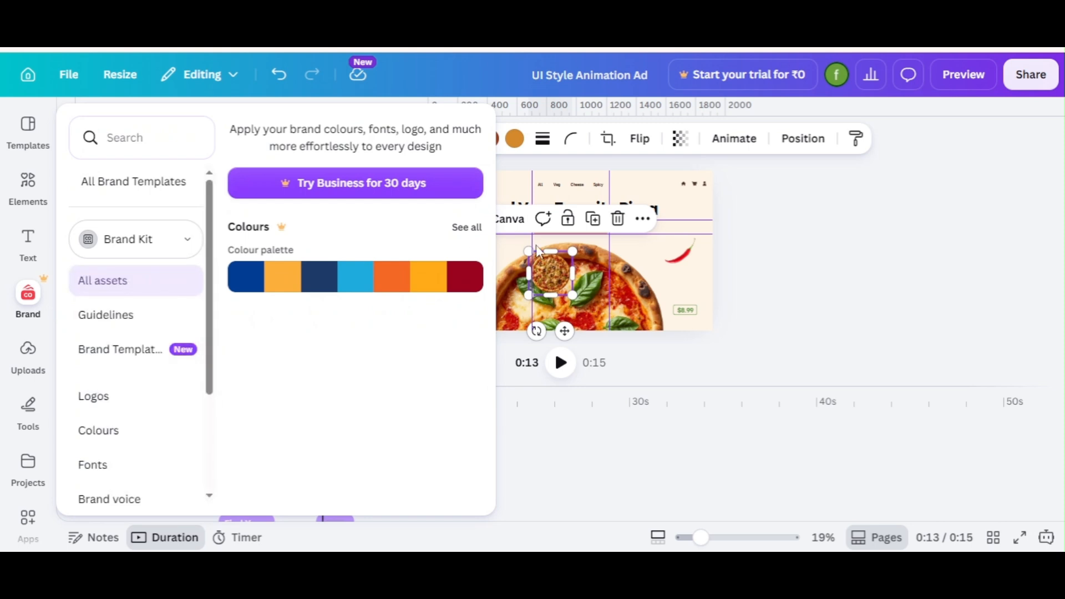
Add guides at the left, right and top edges of the large Margherita pizza, and move the pasted pizza to the left guide.
{"action": "left_click_drag", "start_coordinate": [71, 274], "coordinate": [480, 296]}
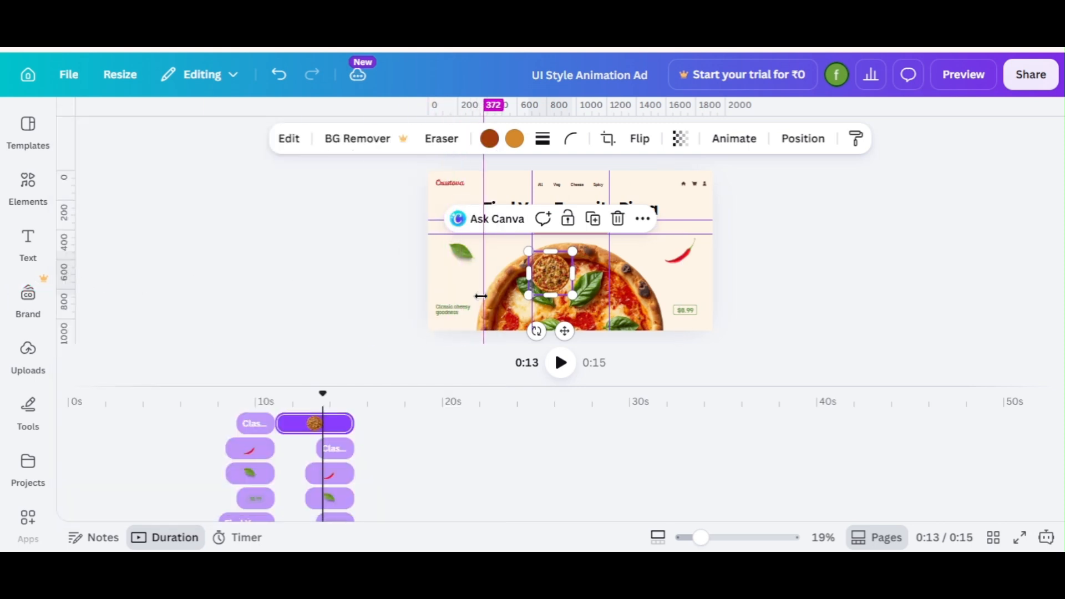
{"action": "left_click", "coordinate": [729, 537]}
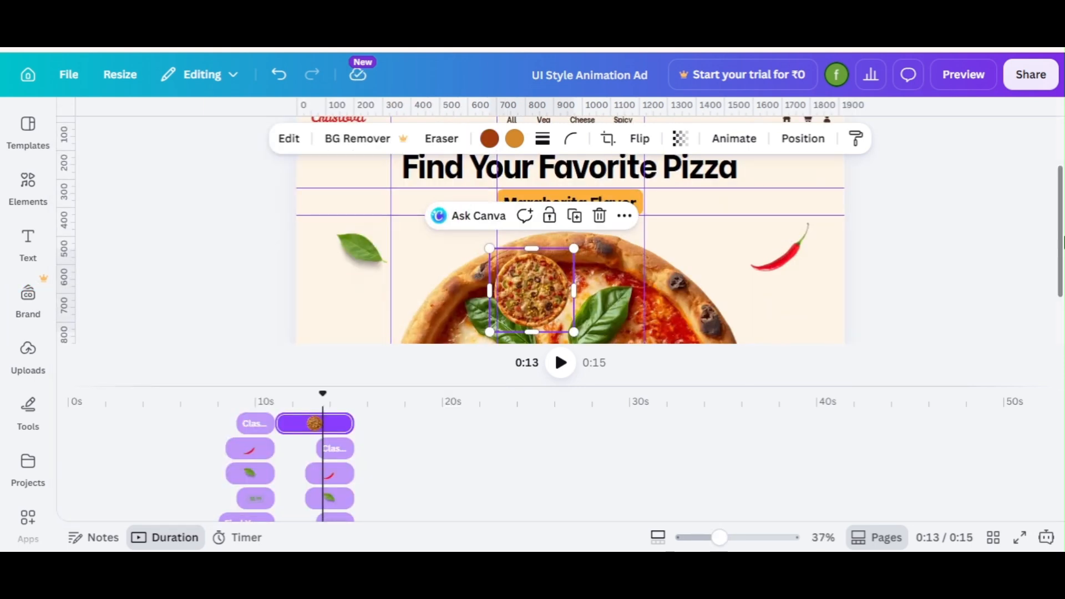
{"action": "scroll", "coordinate": [60, 291], "scroll_direction": "down", "scroll_amount": 2}
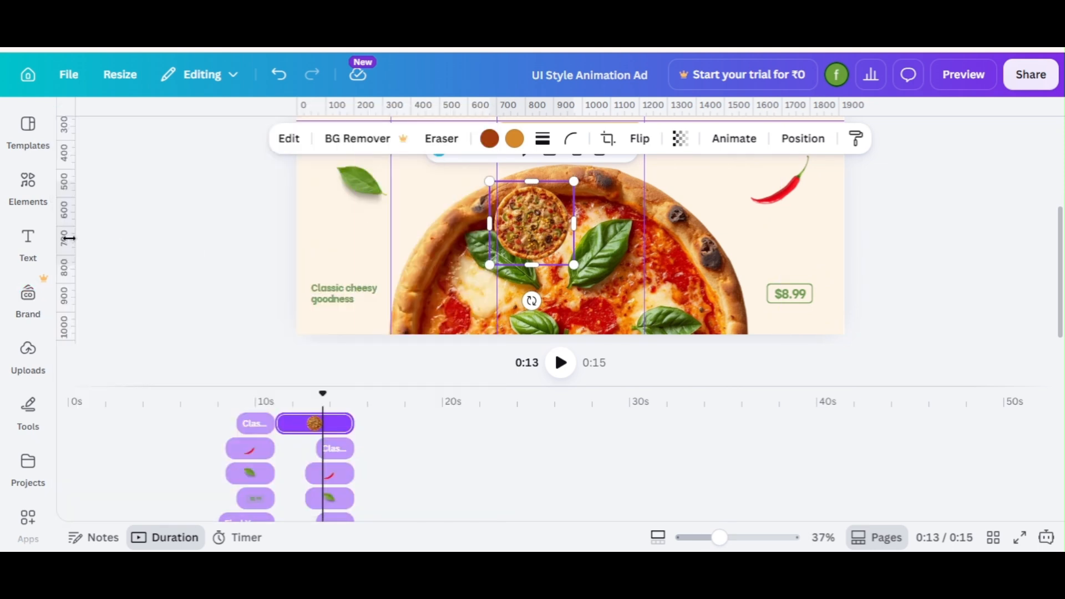
{"action": "left_click", "coordinate": [28, 241]}
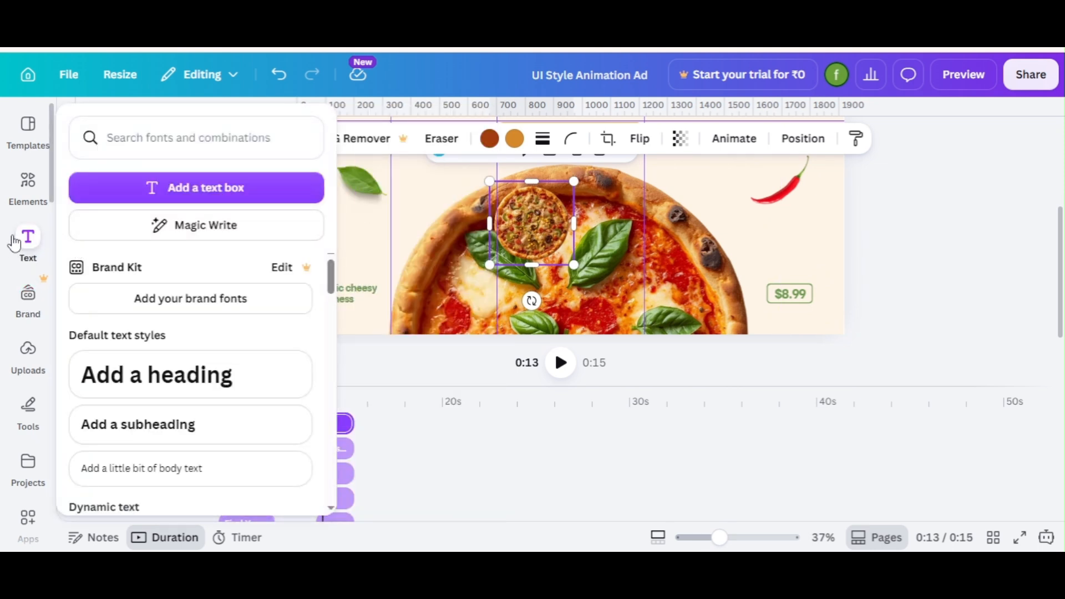
{"action": "left_click", "coordinate": [337, 326]}
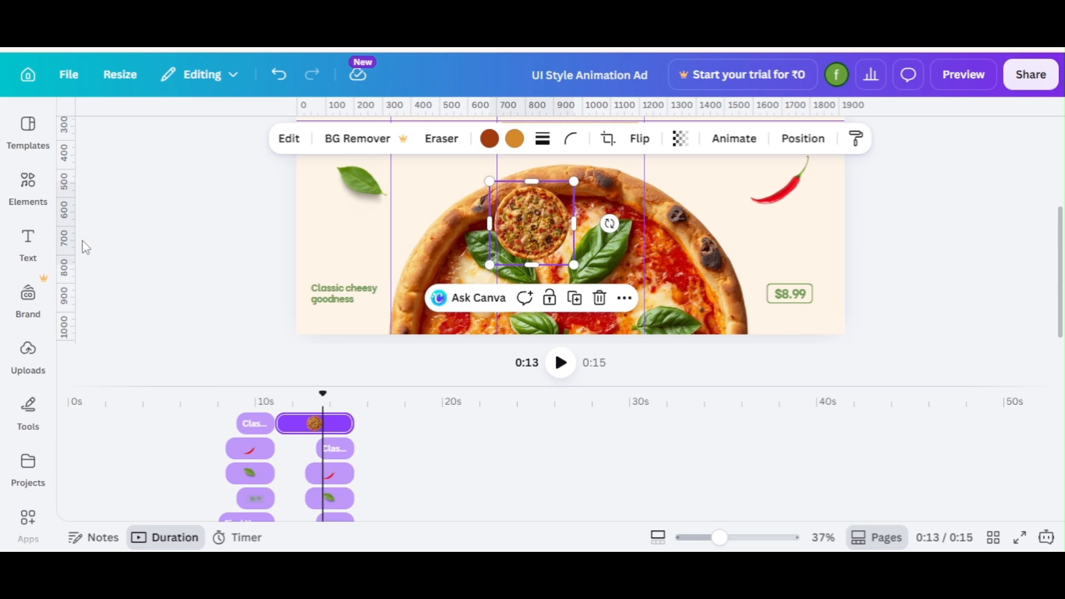
{"action": "left_click_drag", "start_coordinate": [67, 247], "coordinate": [744, 327]}
{"action": "left_click_drag", "start_coordinate": [537, 231], "coordinate": [438, 235]}
{"action": "left_click_drag", "start_coordinate": [603, 105], "coordinate": [619, 164]}
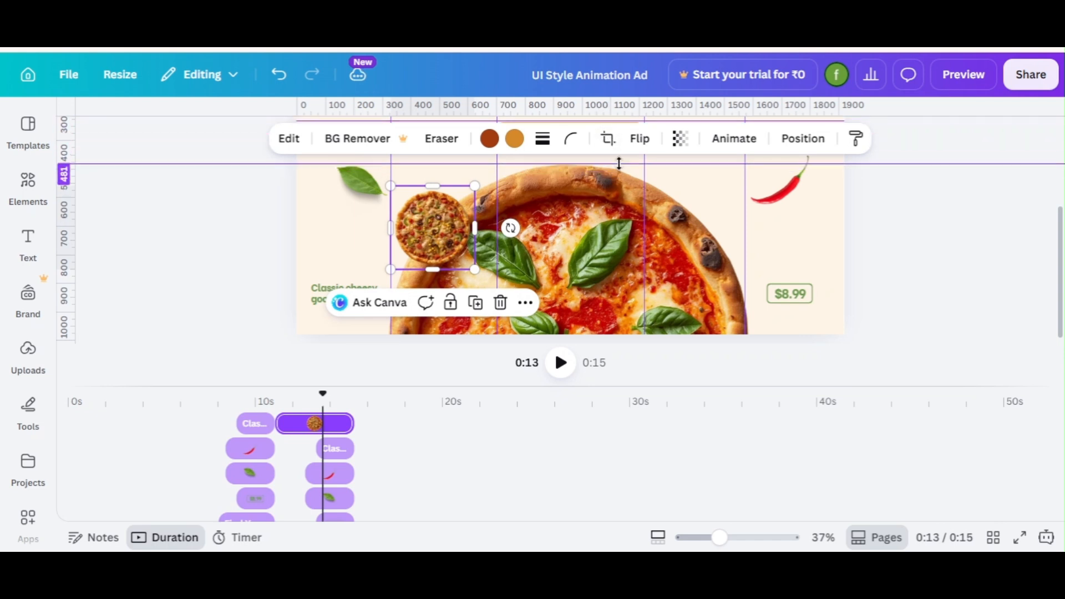
Enlarge the pasted pizza to cover the Margherita pizza between the guides.
{"action": "left_click_drag", "start_coordinate": [453, 236], "coordinate": [839, 459]}
{"action": "left_click_drag", "start_coordinate": [388, 158], "coordinate": [357, 149]}
{"action": "left_click_drag", "start_coordinate": [720, 537], "coordinate": [738, 539]}
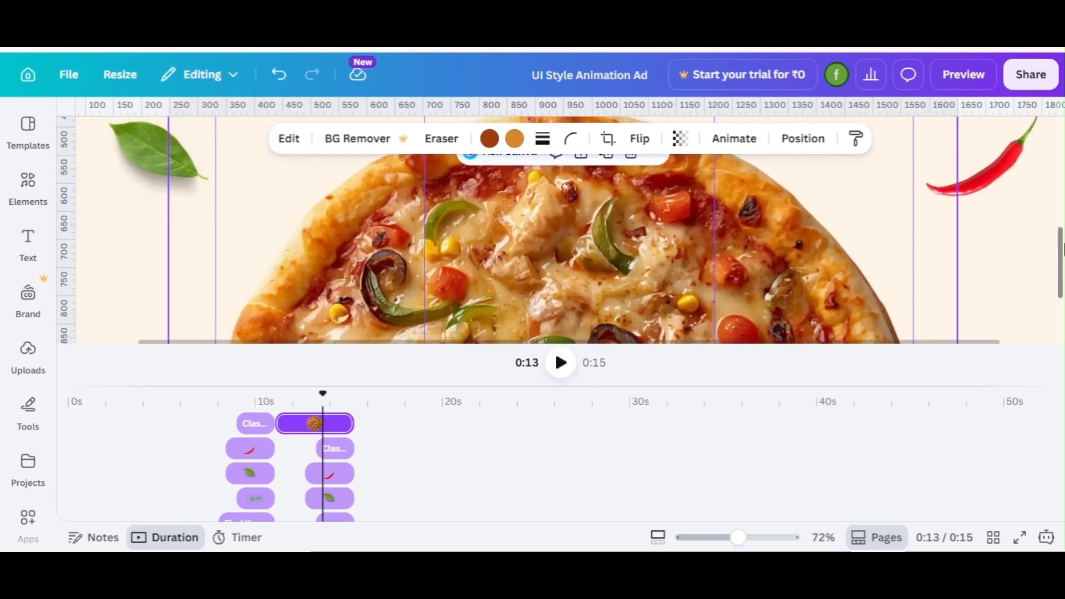
{"action": "scroll", "coordinate": [798, 258], "scroll_direction": "down", "scroll_amount": 3}
Fine-tune the vertical guides to the Margherita pizza's edges, the right one at 1578, shifting the pasted pizza aside and back.
{"action": "left_click_drag", "start_coordinate": [802, 258], "coordinate": [709, 261]}
{"action": "left_click_drag", "start_coordinate": [914, 272], "coordinate": [915, 272]}
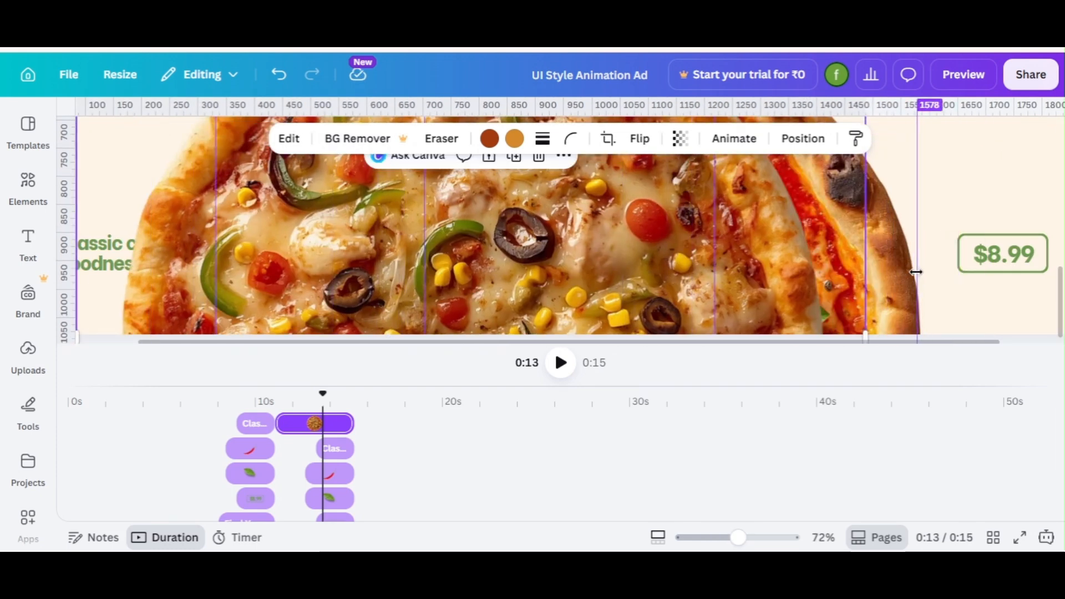
{"action": "left_click_drag", "start_coordinate": [763, 272], "coordinate": [863, 269]}
{"action": "left_click_drag", "start_coordinate": [198, 315], "coordinate": [221, 315]}
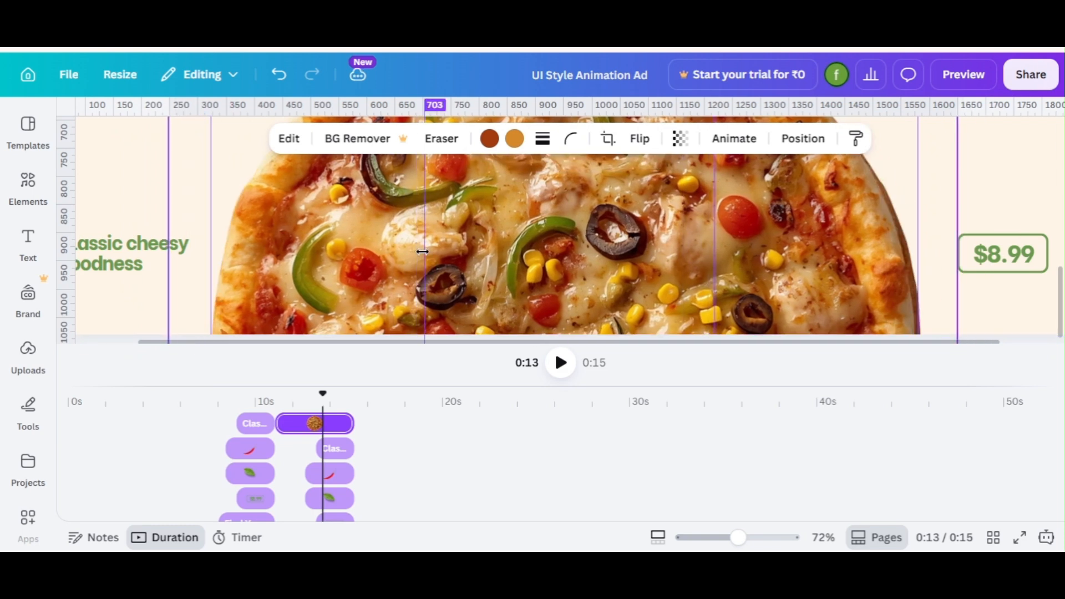
Fine-tune the pasted pizza's size and position so its edges fit the guides.
{"action": "left_click_drag", "start_coordinate": [693, 537], "coordinate": [716, 536]}
{"action": "left_click_drag", "start_coordinate": [577, 286], "coordinate": [577, 292]}
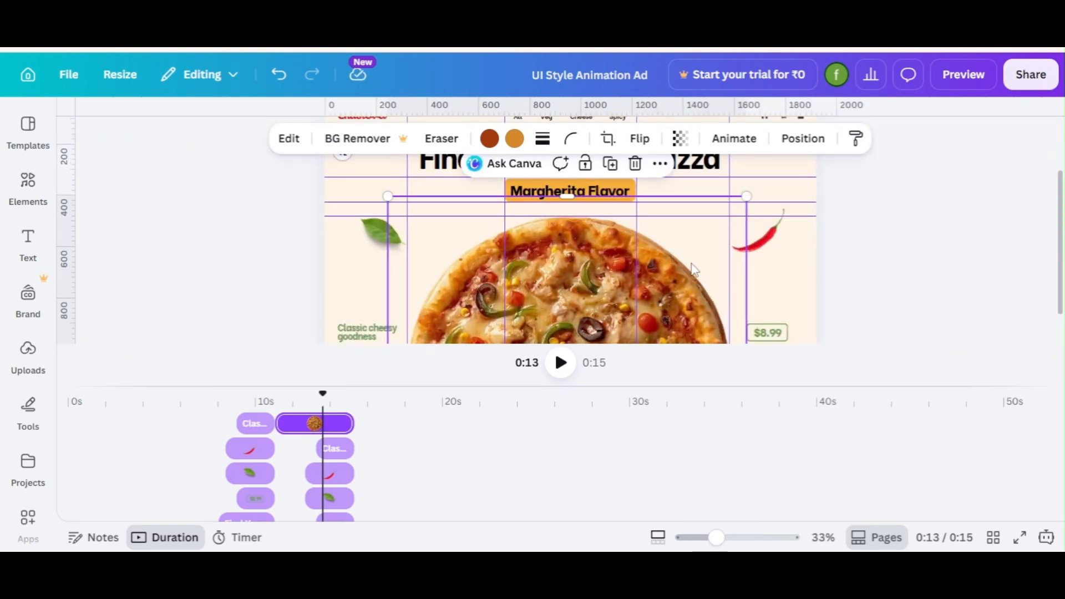
{"action": "left_click_drag", "start_coordinate": [746, 196], "coordinate": [752, 191]}
{"action": "left_click_drag", "start_coordinate": [1062, 246], "coordinate": [1064, 269]}
{"action": "left_click_drag", "start_coordinate": [752, 157], "coordinate": [752, 157]}
{"action": "left_click_drag", "start_coordinate": [716, 537], "coordinate": [728, 537]}
{"action": "left_click_drag", "start_coordinate": [1061, 265], "coordinate": [1060, 255]}
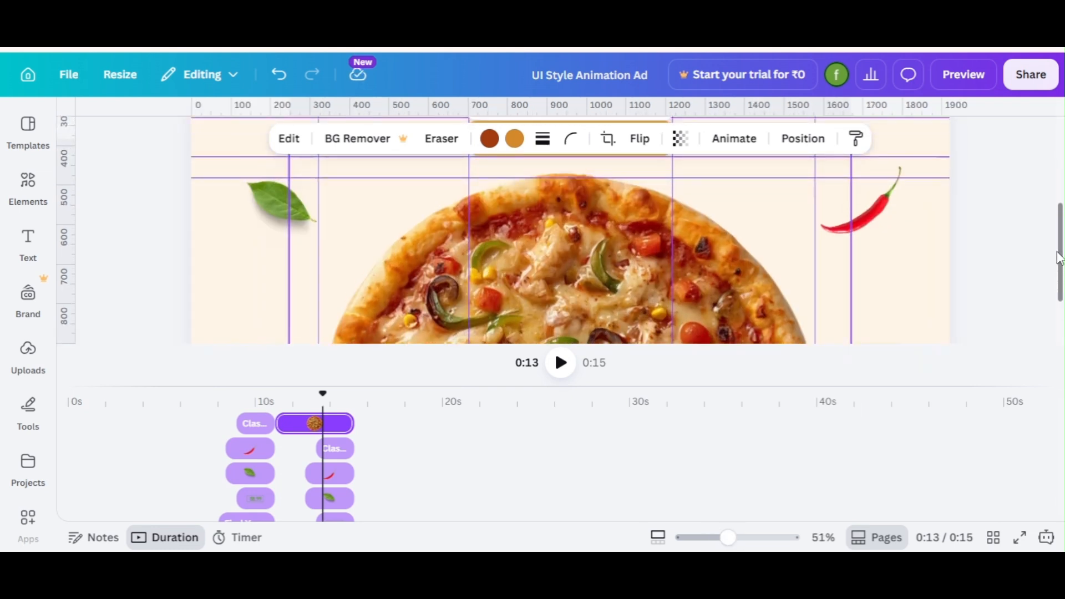
{"action": "double_click", "coordinate": [788, 267]}
{"action": "left_click", "coordinate": [303, 182]}
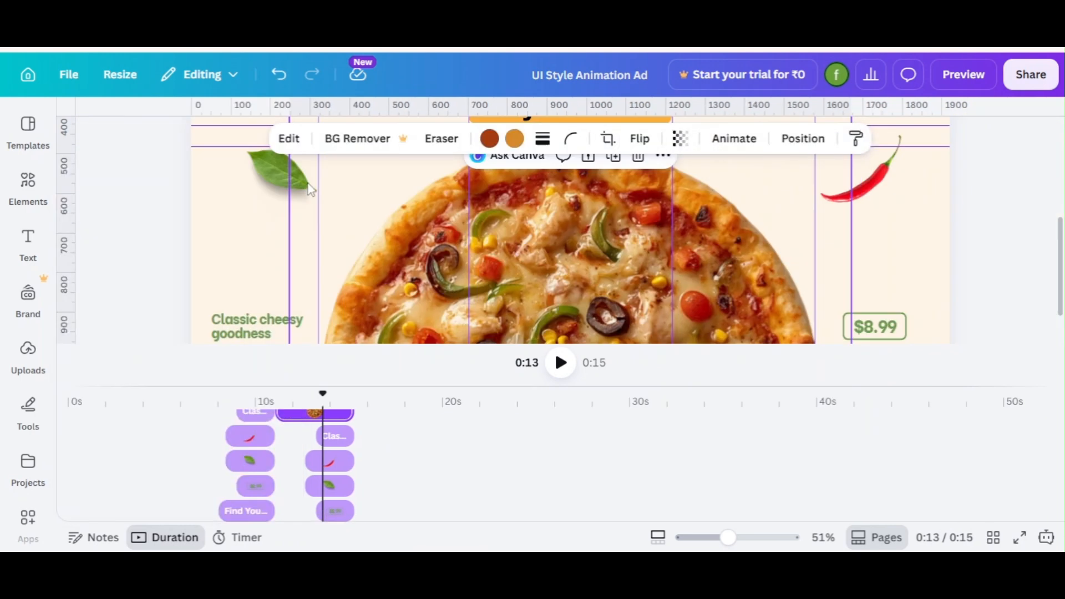
{"action": "scroll", "coordinate": [512, 228], "scroll_direction": "up", "scroll_amount": 3}
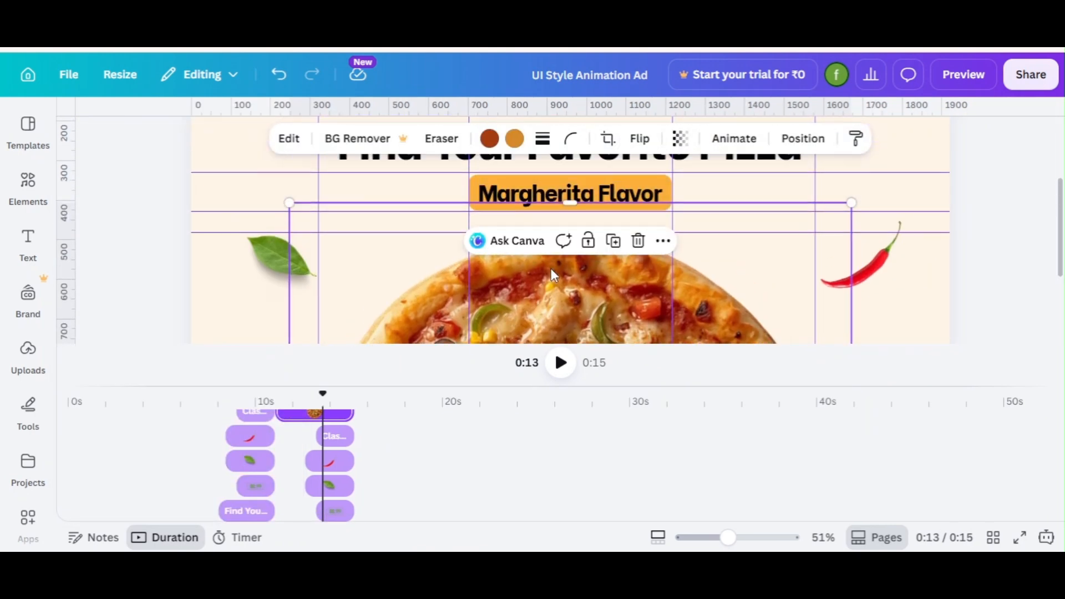
{"action": "scroll", "coordinate": [550, 268], "scroll_direction": "down", "scroll_amount": 3}
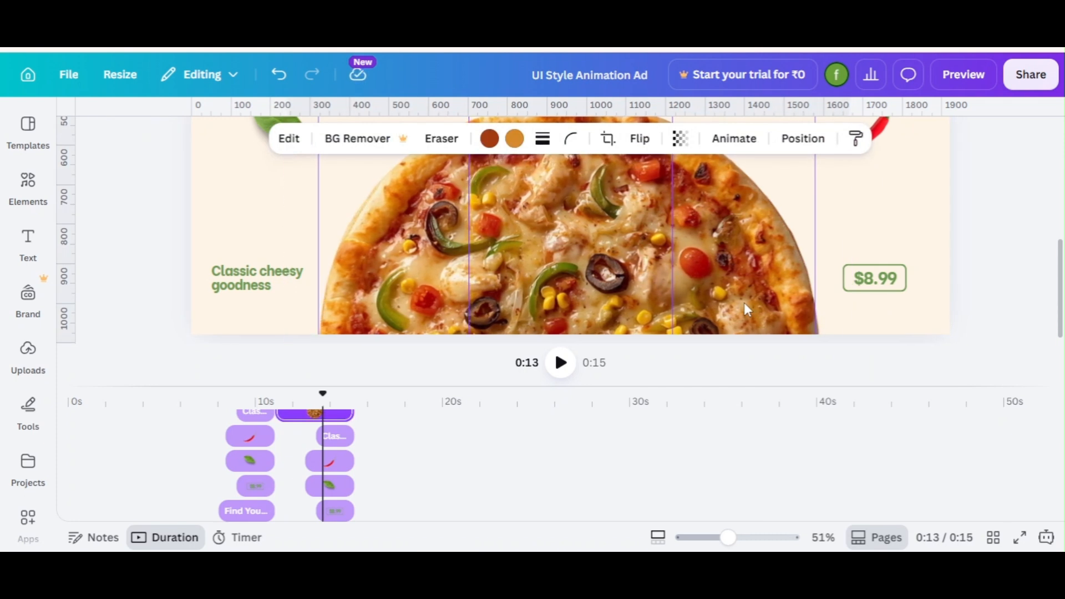
{"action": "left_click", "coordinate": [691, 537]}
{"action": "left_click_drag", "start_coordinate": [688, 537], "coordinate": [708, 537]}
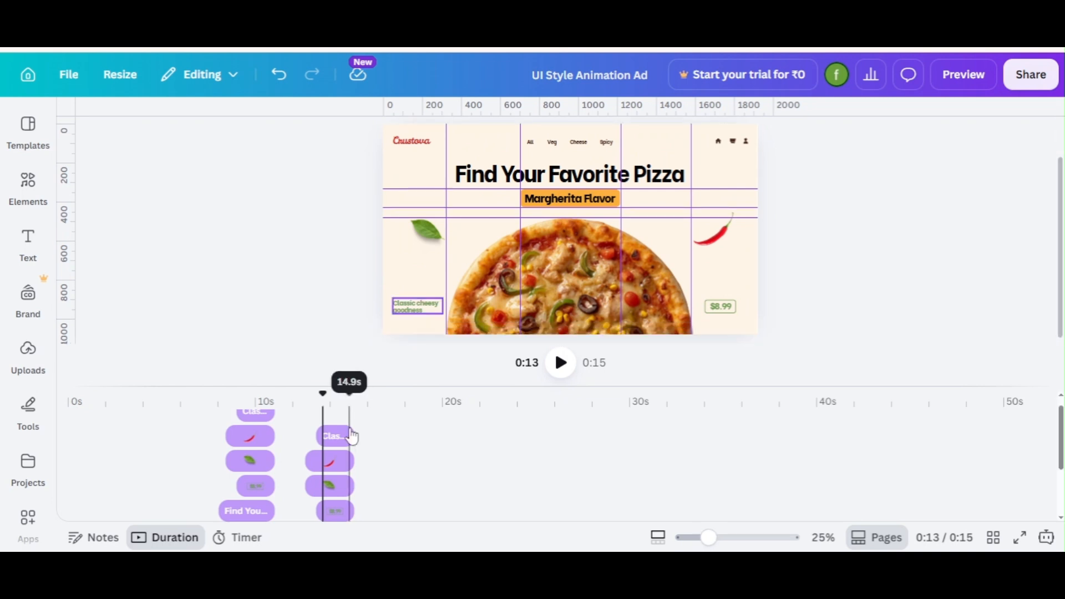
Move the pasted pizza's layer directly beneath the Margherita pizza.
{"action": "left_click", "coordinate": [534, 305]}
{"action": "left_click", "coordinate": [801, 146]}
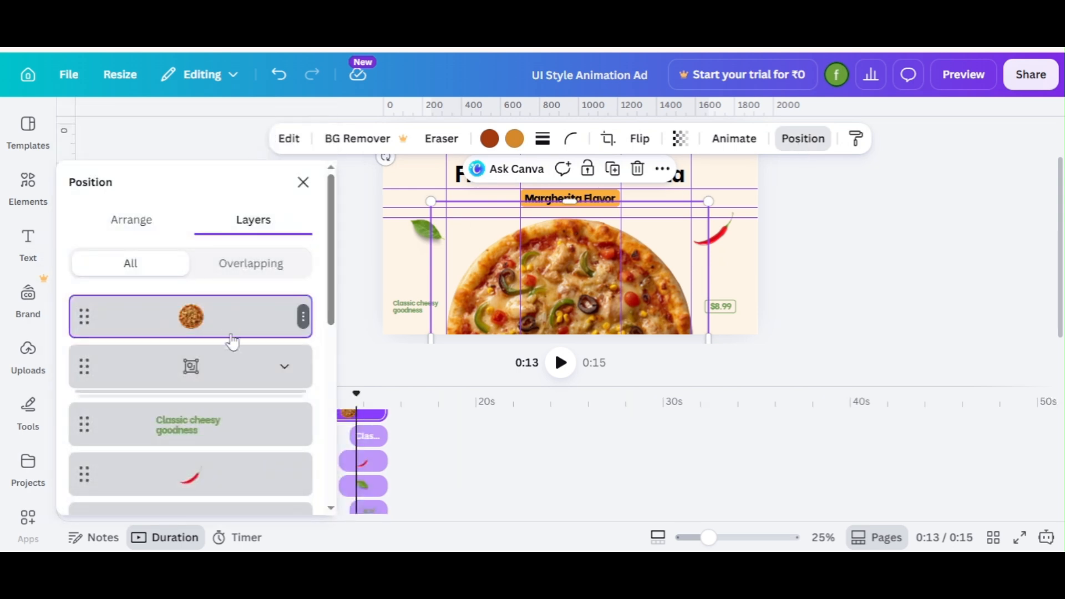
{"action": "left_click_drag", "start_coordinate": [231, 335], "coordinate": [224, 261]}
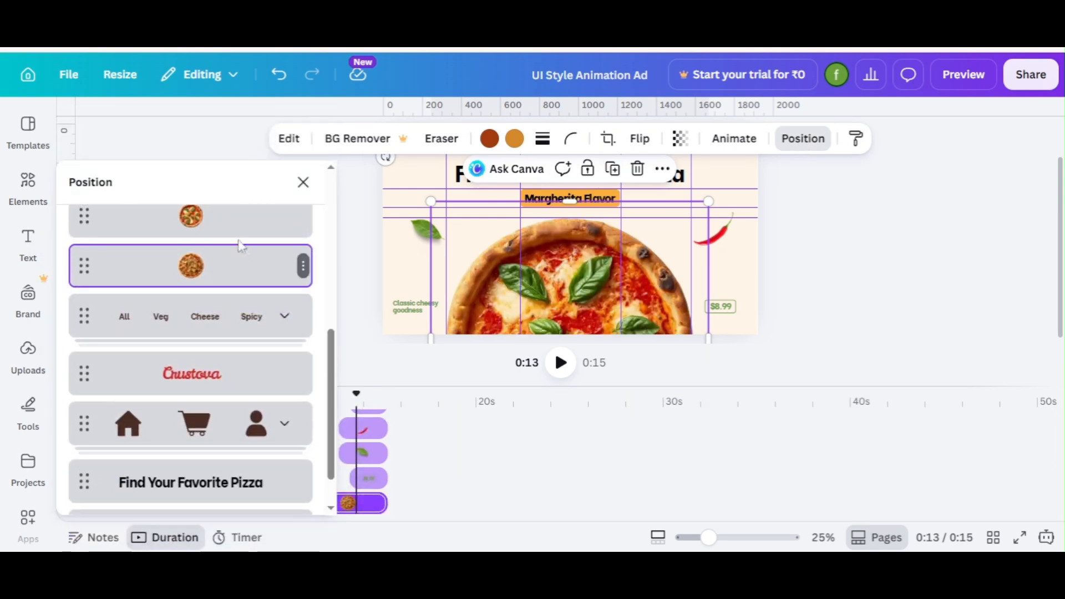
{"action": "left_click", "coordinate": [303, 185]}
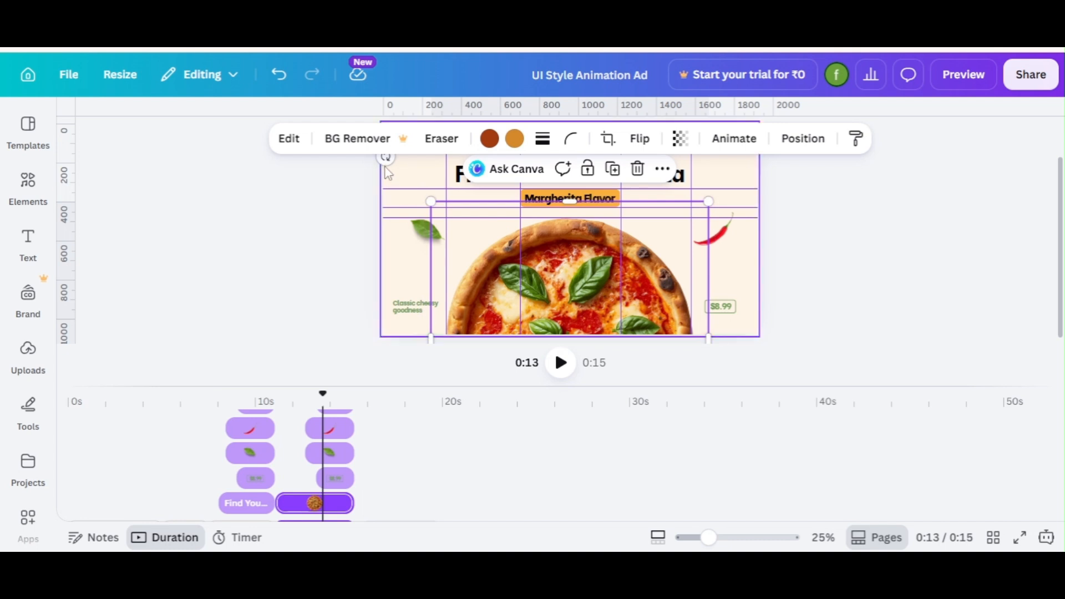
Rotate the upper Margherita pizza clockwise and move it straight down past the page's bottom edge, leaving the pasted pizza in place.
{"action": "left_click_drag", "start_coordinate": [385, 160], "coordinate": [486, 139]}
{"action": "key", "text": "ctrl+z"}
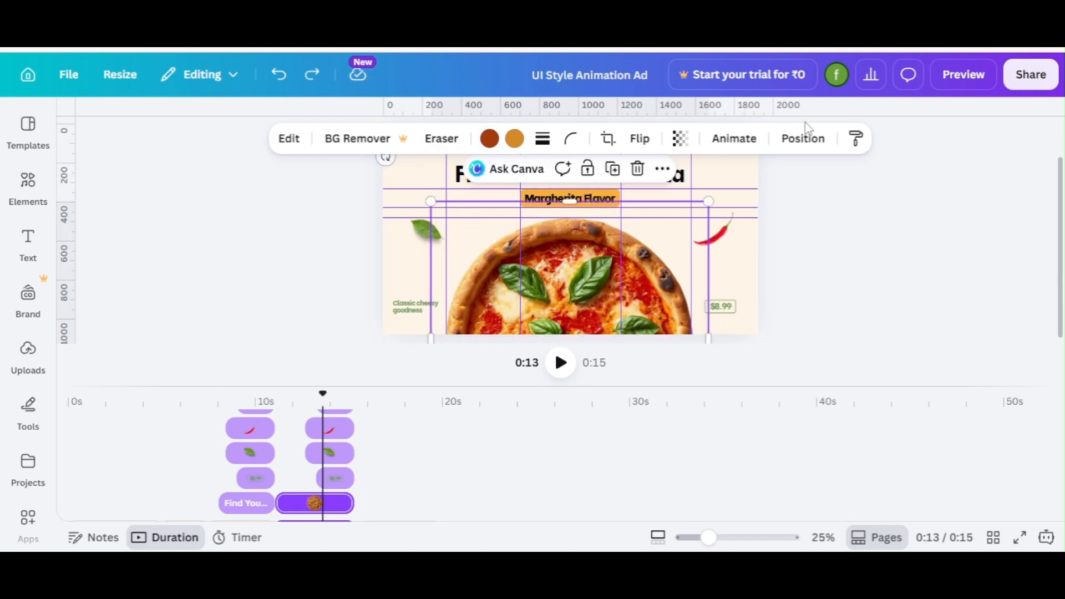
{"action": "left_click", "coordinate": [809, 137]}
{"action": "scroll", "coordinate": [332, 303], "scroll_direction": "down", "scroll_amount": 5}
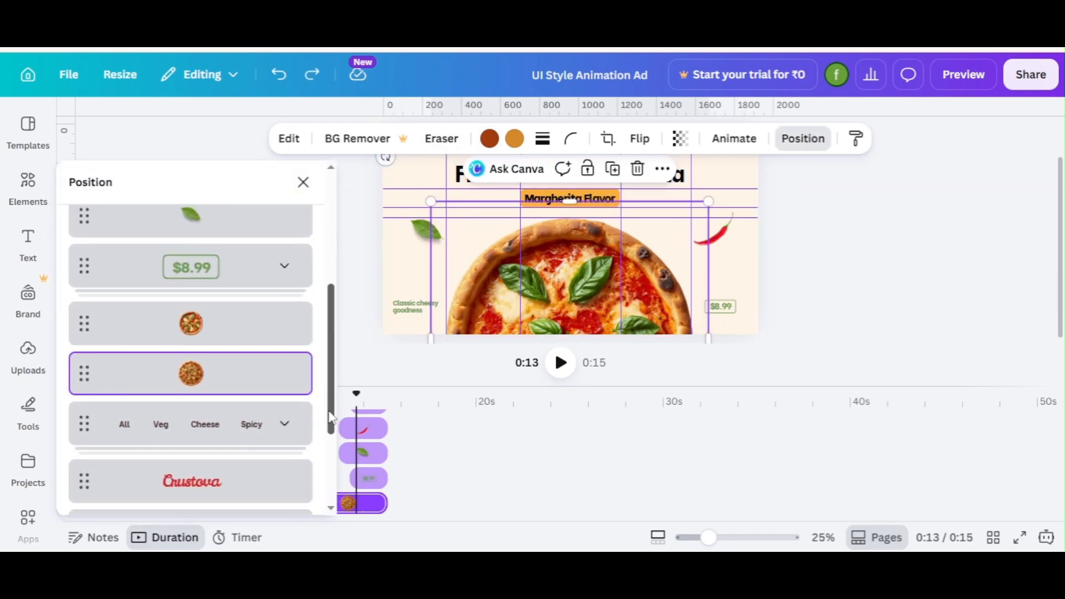
{"action": "scroll", "coordinate": [324, 250], "scroll_direction": "up", "scroll_amount": 3}
{"action": "left_click_drag", "start_coordinate": [379, 157], "coordinate": [638, 189]}
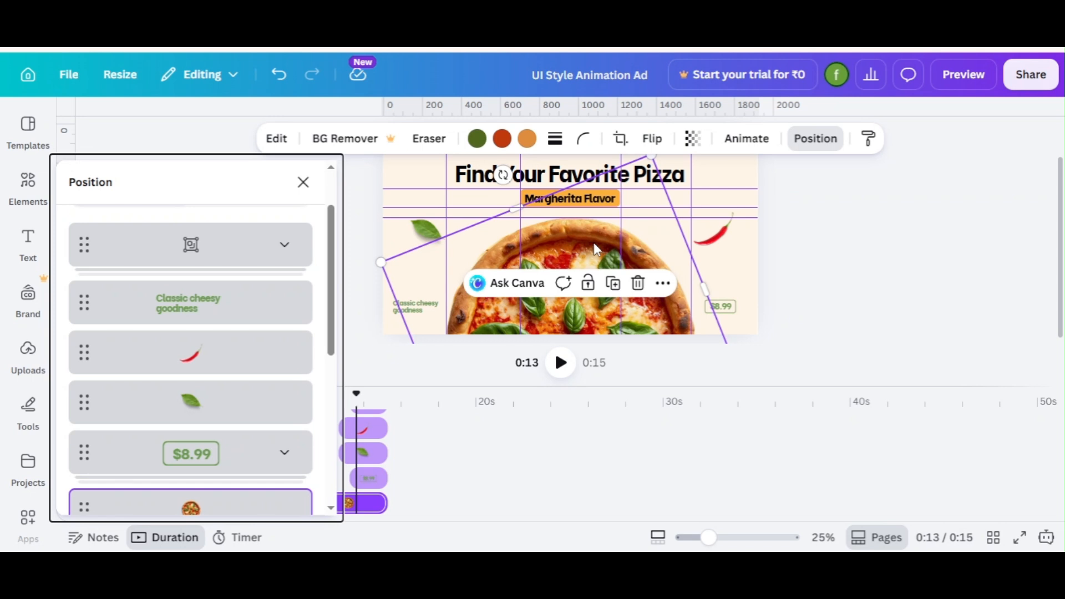
{"action": "left_click_drag", "start_coordinate": [594, 245], "coordinate": [596, 369]}
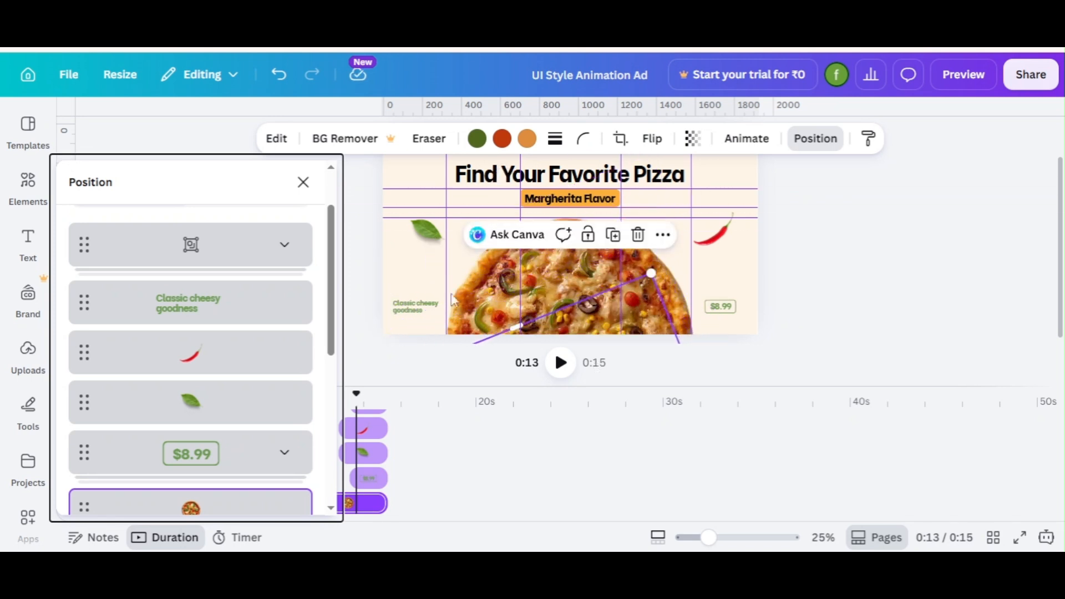
Copy the vegetable pizza from the last page onto the preceding Margherita page and place its layer directly beneath the Margherita pizza.
{"action": "left_click", "coordinate": [479, 291]}
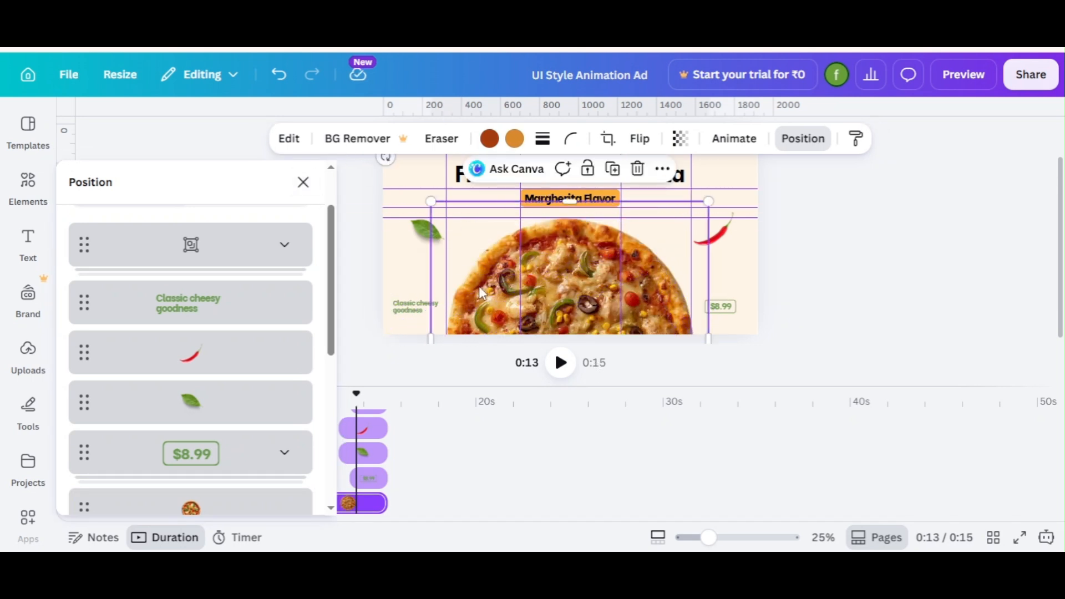
{"action": "left_click", "coordinate": [302, 183]}
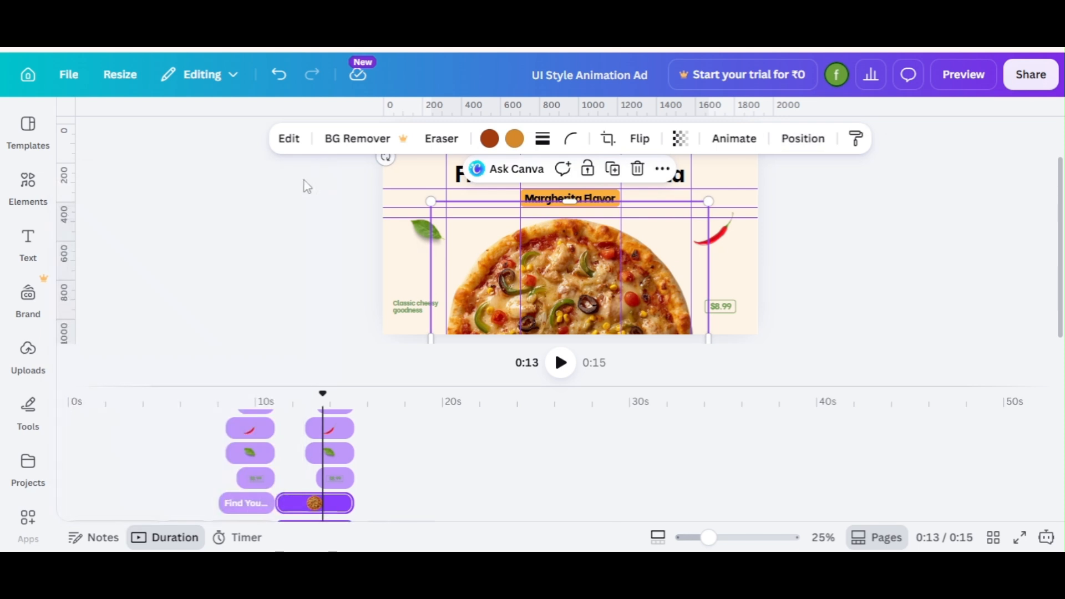
{"action": "left_click", "coordinate": [238, 444]}
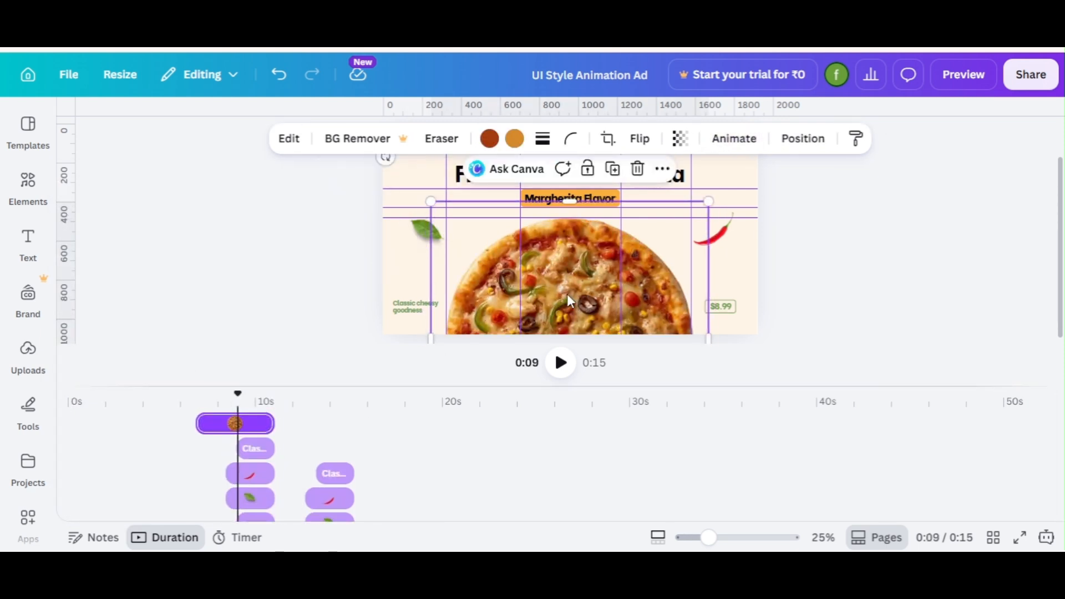
{"action": "left_click", "coordinate": [803, 139]}
{"action": "left_click_drag", "start_coordinate": [238, 366], "coordinate": [231, 245]}
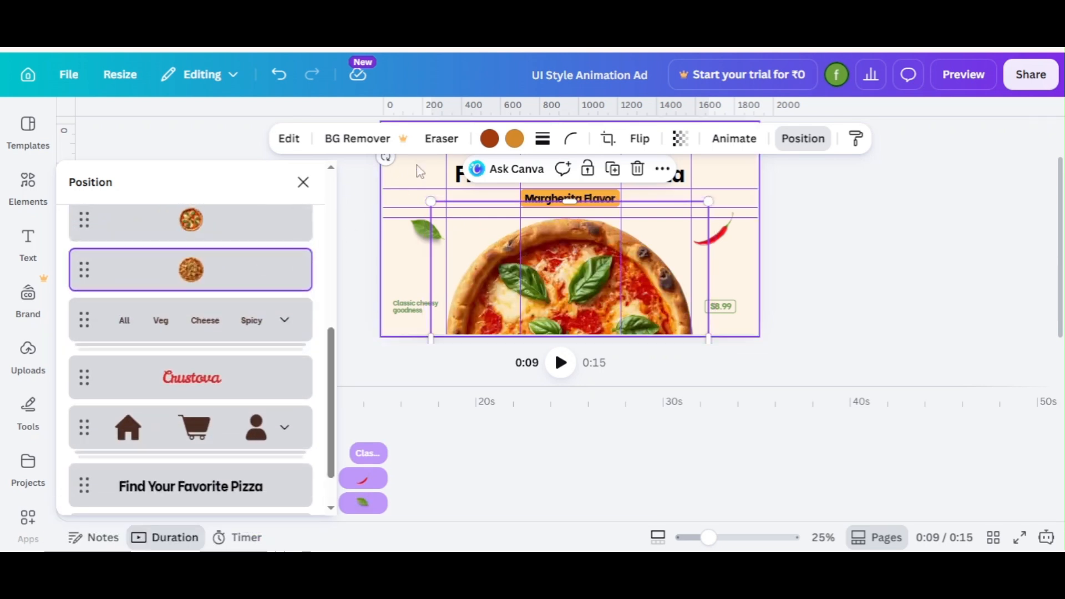
Rotate the pasted vegetable pizza and move it straight down past the page's bottom edge.
{"action": "left_click_drag", "start_coordinate": [384, 159], "coordinate": [447, 404]}
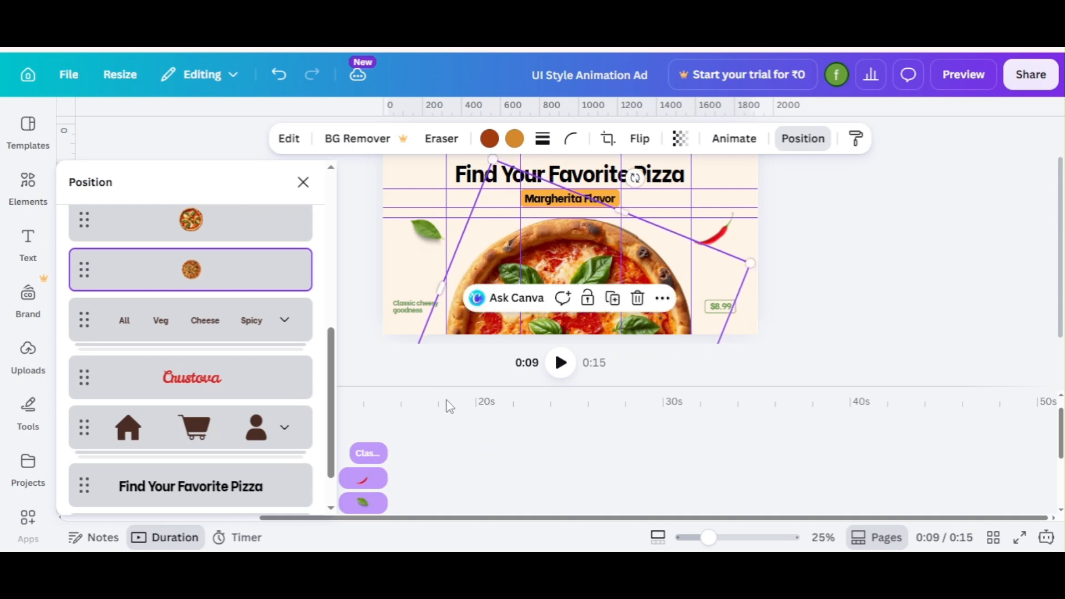
{"action": "left_click_drag", "start_coordinate": [488, 242], "coordinate": [493, 381]}
{"action": "left_click", "coordinate": [303, 183]}
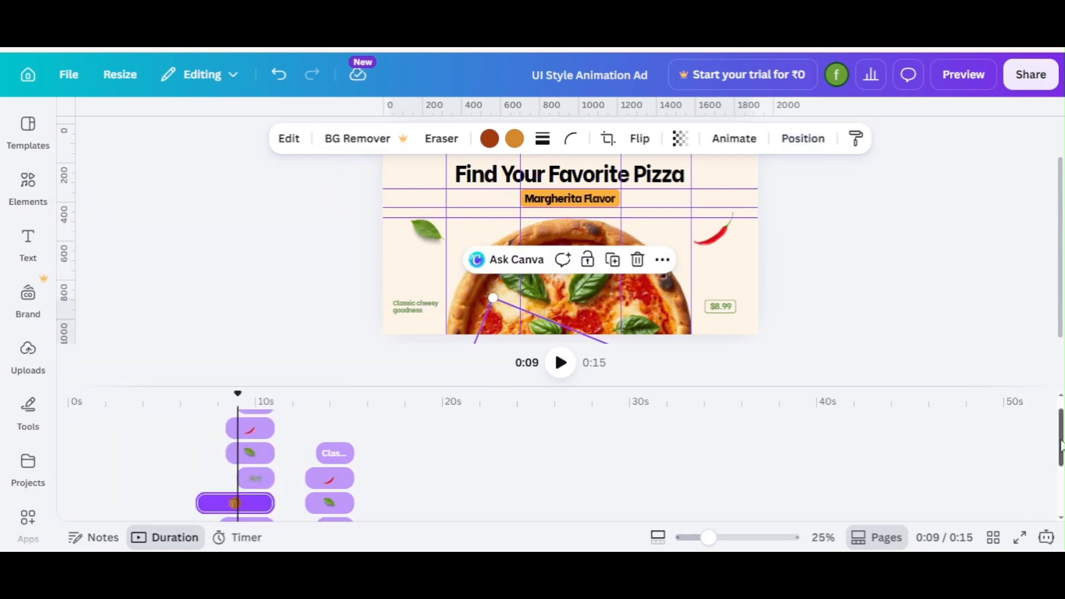
Add a Match & Move transition of 1.4 seconds between the Margherita page and the last page.
{"action": "left_click_drag", "start_coordinate": [1061, 444], "coordinate": [1061, 488]}
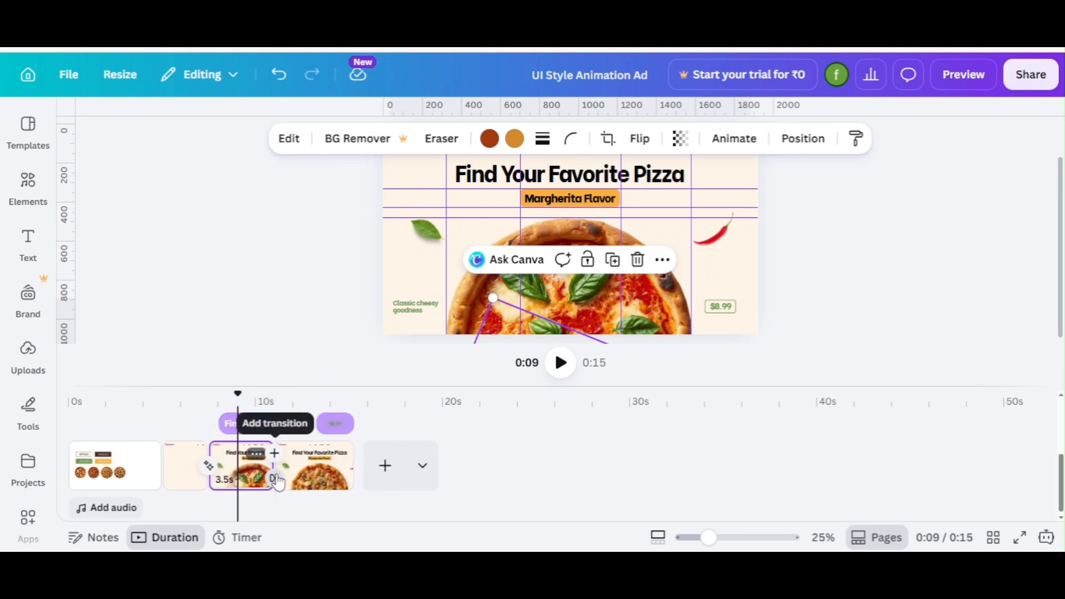
{"action": "left_click", "coordinate": [275, 462]}
{"action": "left_click", "coordinate": [128, 407]}
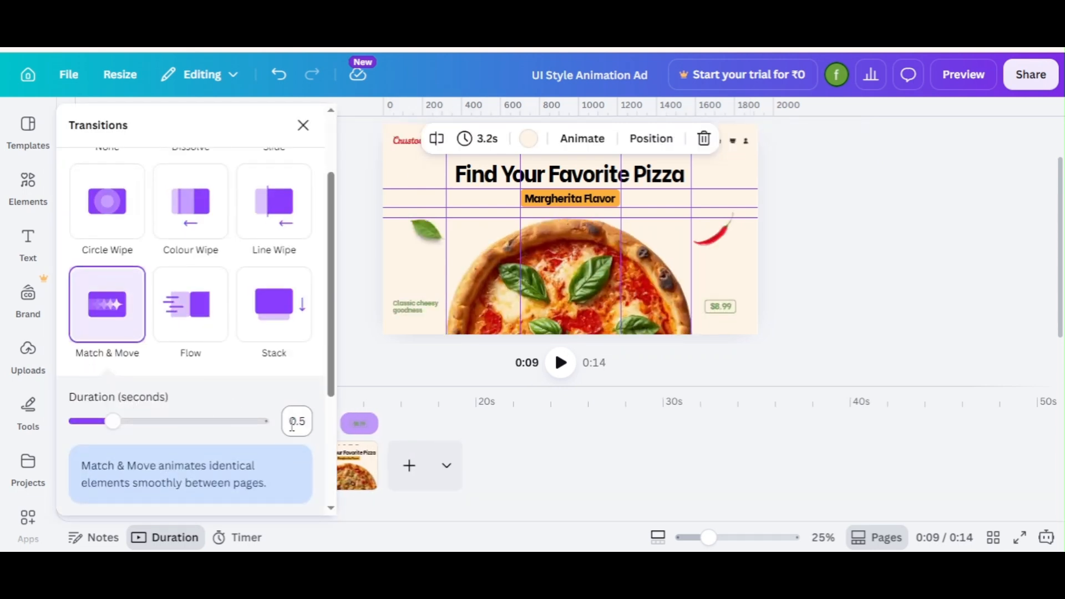
{"action": "key", "text": "Return"}
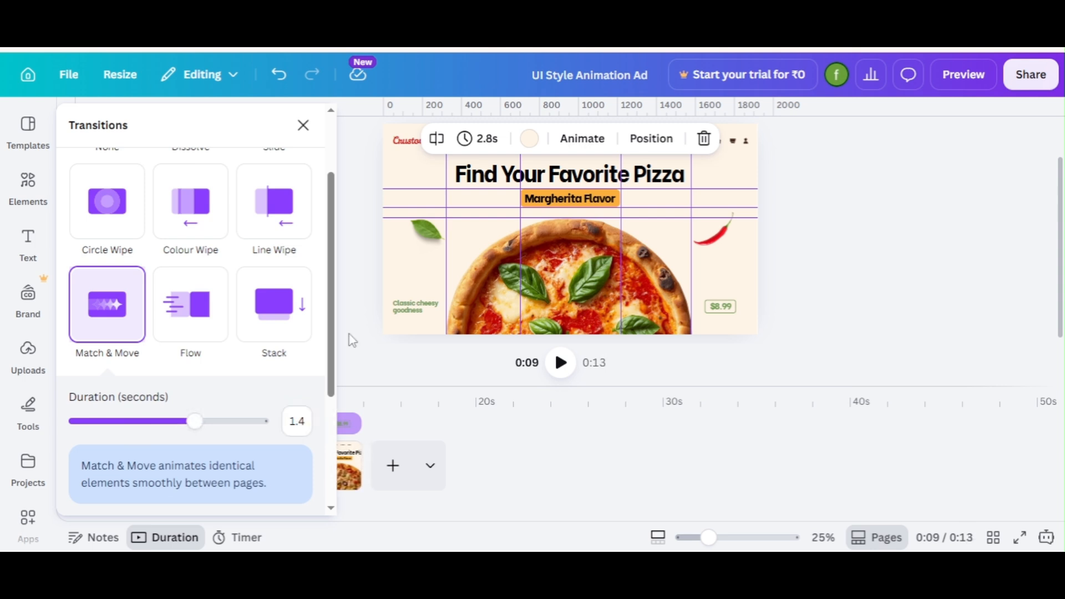
{"action": "left_click", "coordinate": [303, 126]}
Try shifting the flavor label strip left to Cheese Burst Veg on the Margherita page and preview the animation.
{"action": "left_click", "coordinate": [562, 203]}
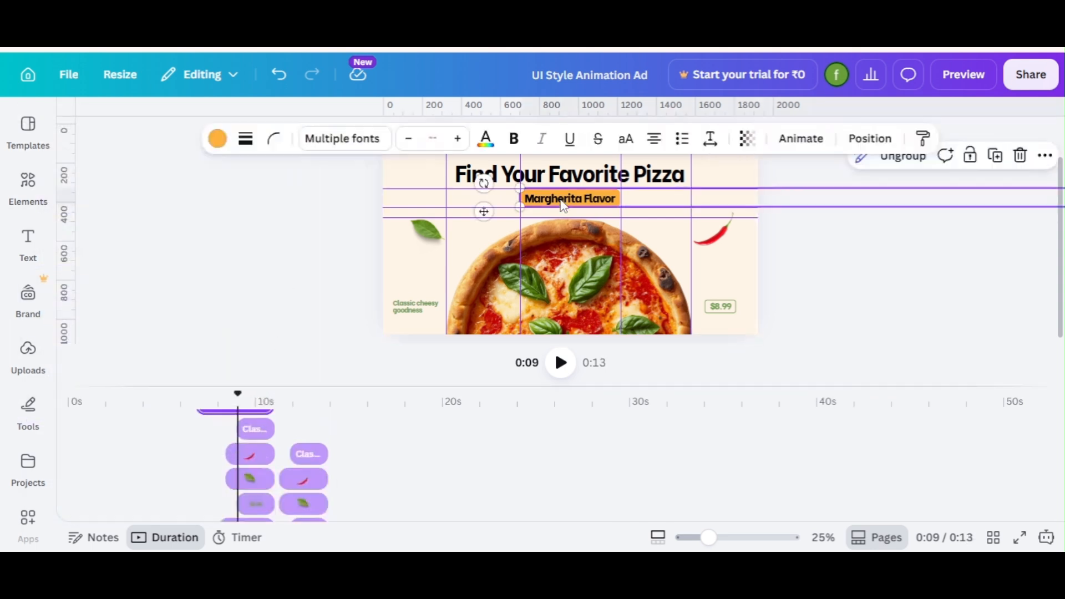
{"action": "left_click_drag", "start_coordinate": [563, 203], "coordinate": [191, 215]}
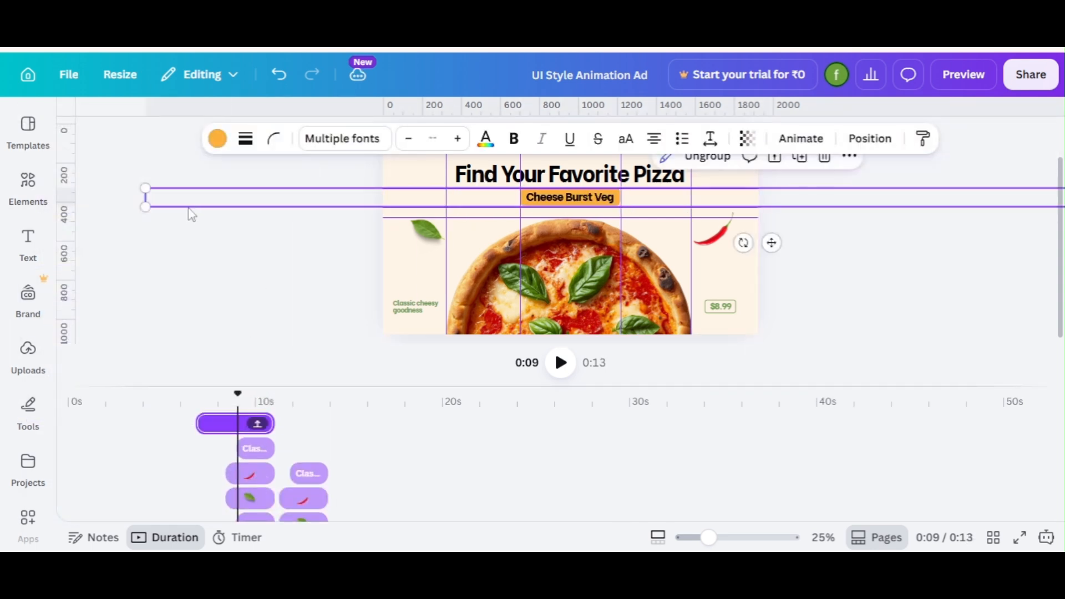
{"action": "left_click", "coordinate": [200, 423]}
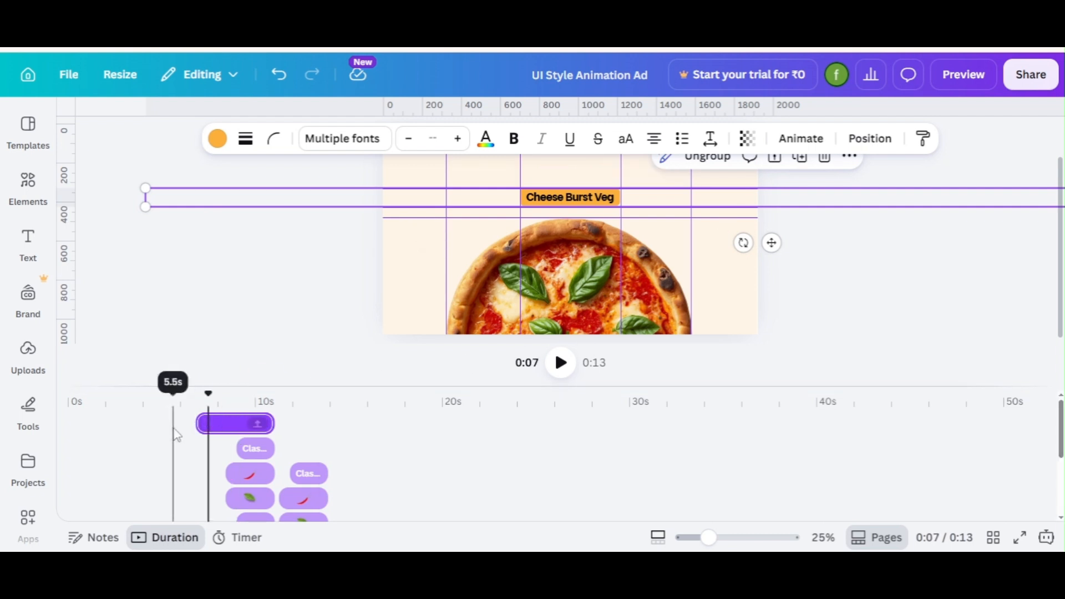
{"action": "left_click", "coordinate": [174, 434]}
{"action": "scroll", "coordinate": [209, 471], "scroll_direction": "down", "scroll_amount": 3}
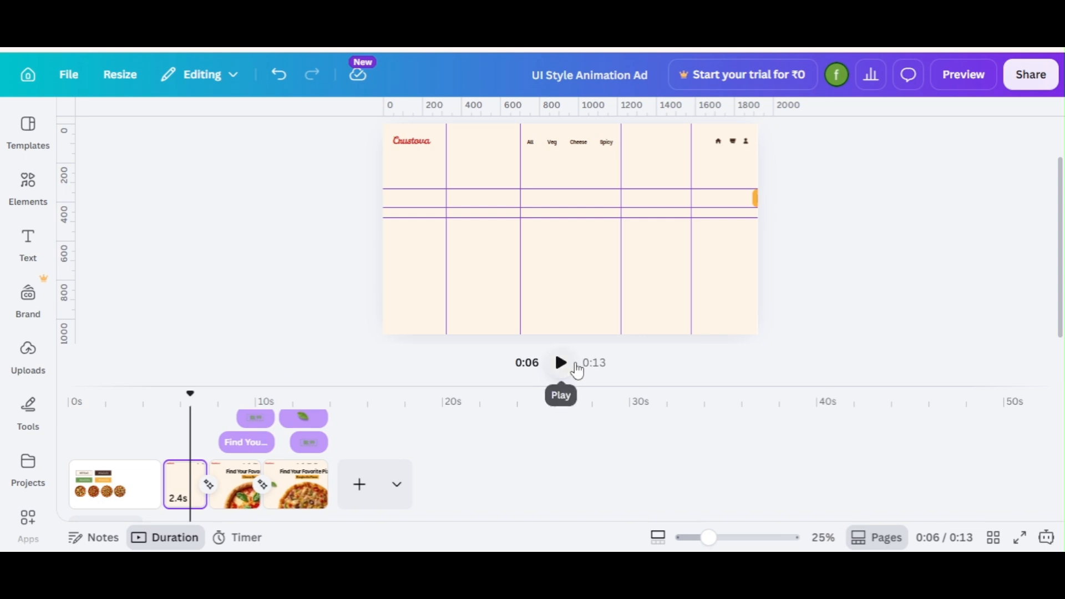
{"action": "left_click", "coordinate": [575, 368]}
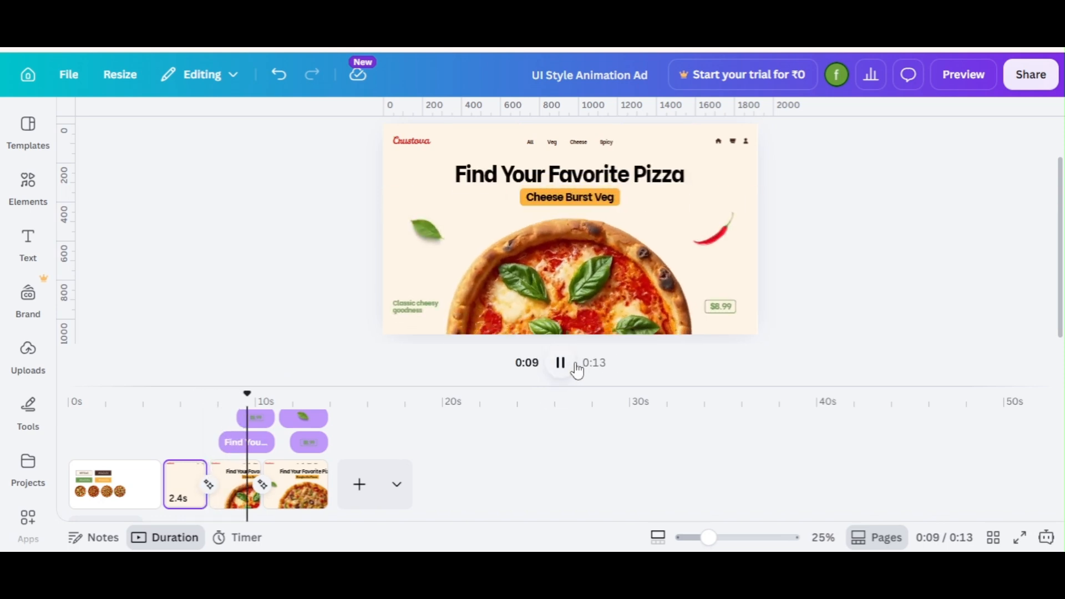
{"action": "left_click", "coordinate": [576, 368]}
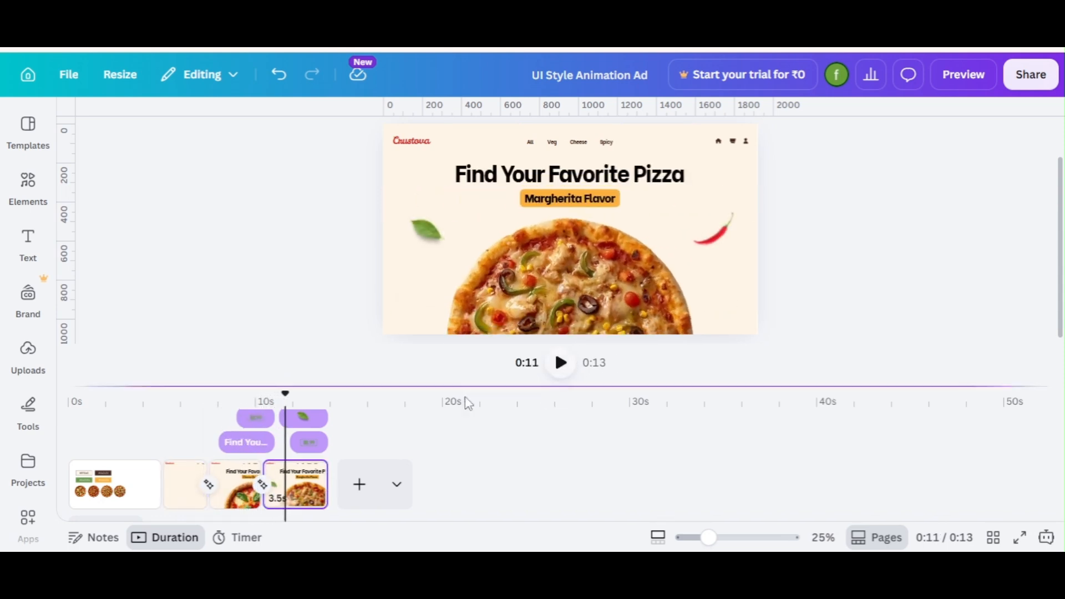
Undo the flavor label strip's shift on the Margherita page.
{"action": "left_click", "coordinate": [237, 442]}
{"action": "left_click", "coordinate": [542, 204]}
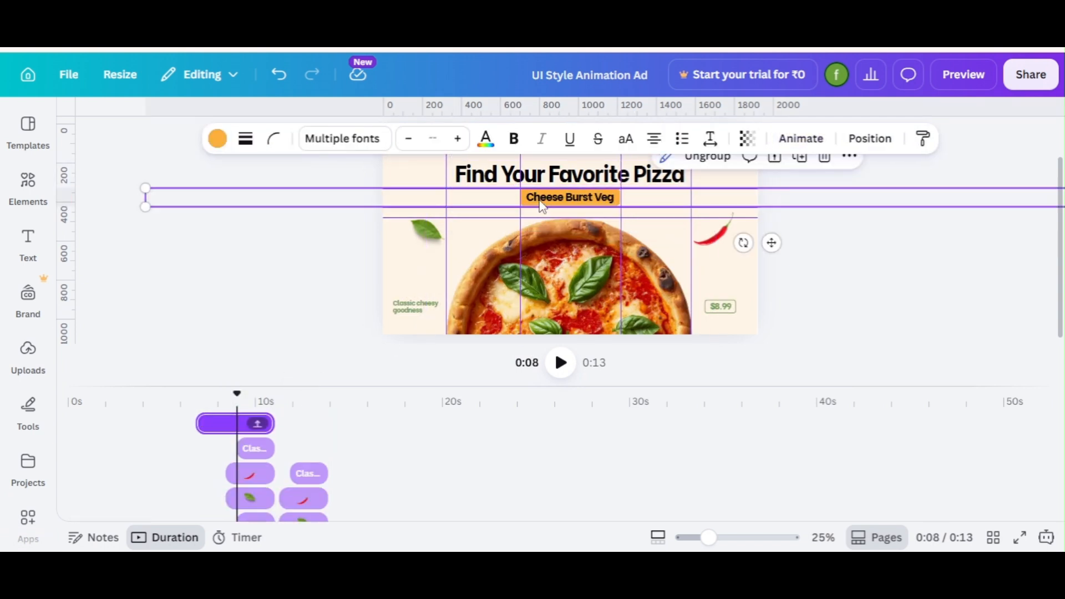
{"action": "key", "text": "ctrl+z"}
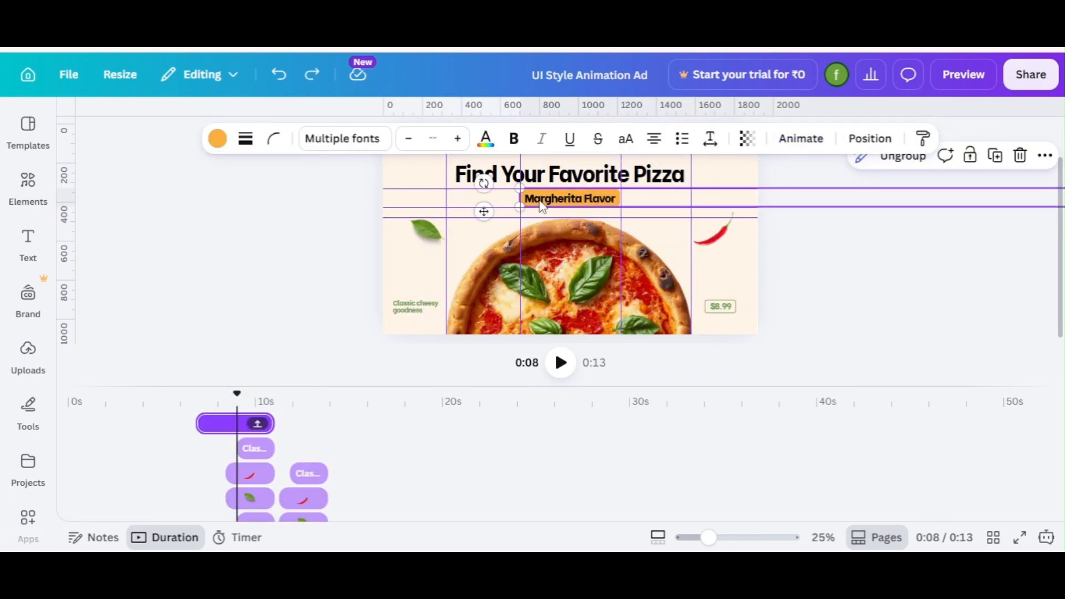
On the last page, shift the flavor label strip left so Cheese Burst Veg sits between the guides.
{"action": "left_click", "coordinate": [319, 449]}
{"action": "left_click_drag", "start_coordinate": [598, 206], "coordinate": [225, 210]}
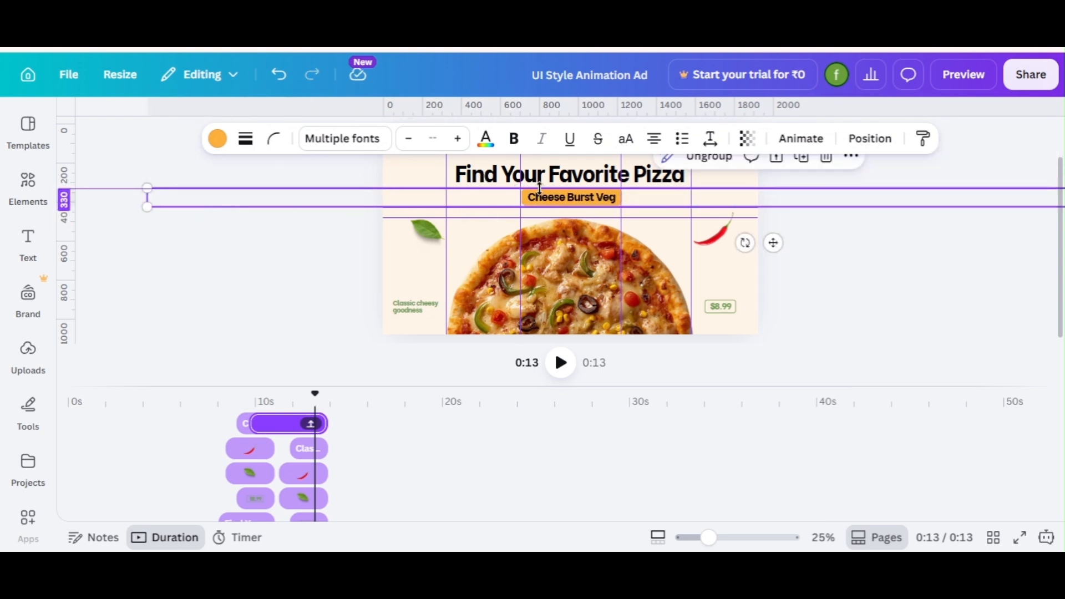
{"action": "left_click_drag", "start_coordinate": [546, 209], "coordinate": [536, 203]}
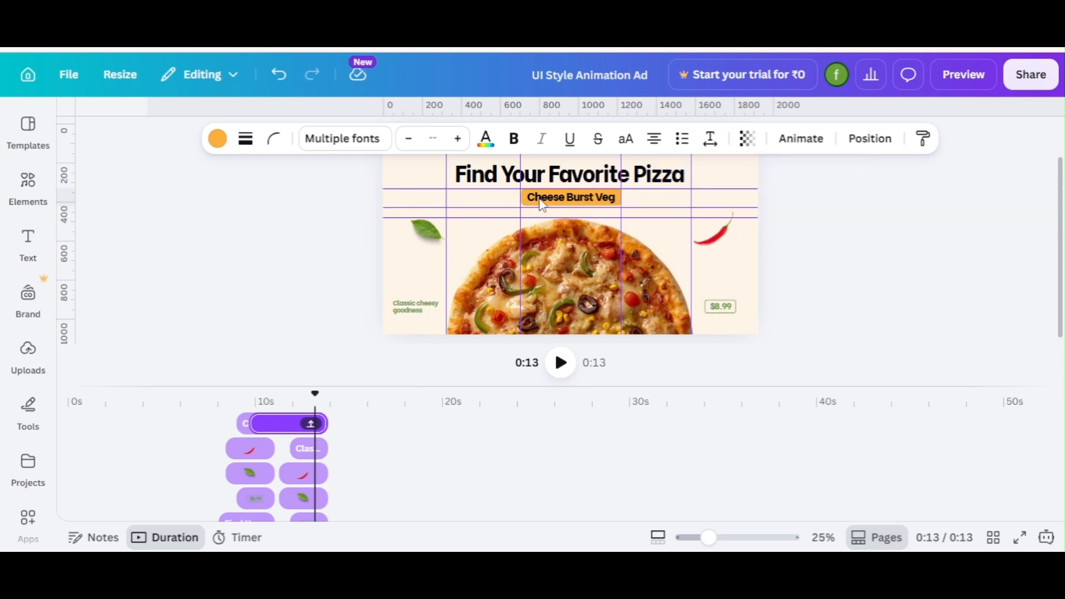
Play back the animation to check the pizza and flavor label changes between the Margherita page and the last page.
{"action": "left_click", "coordinate": [205, 432]}
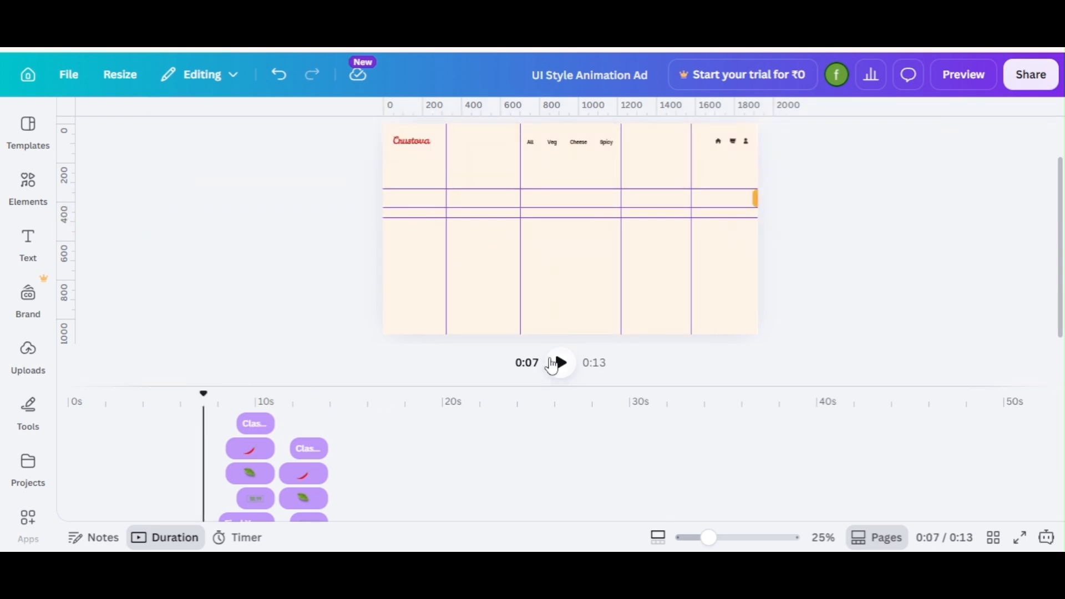
{"action": "left_click", "coordinate": [558, 364]}
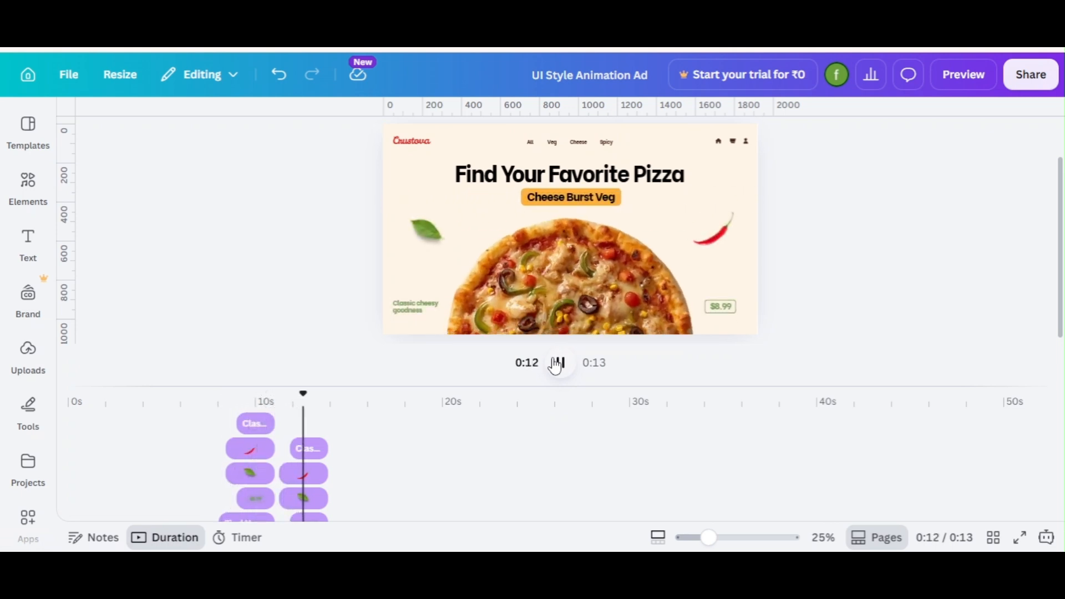
{"action": "left_click", "coordinate": [556, 365]}
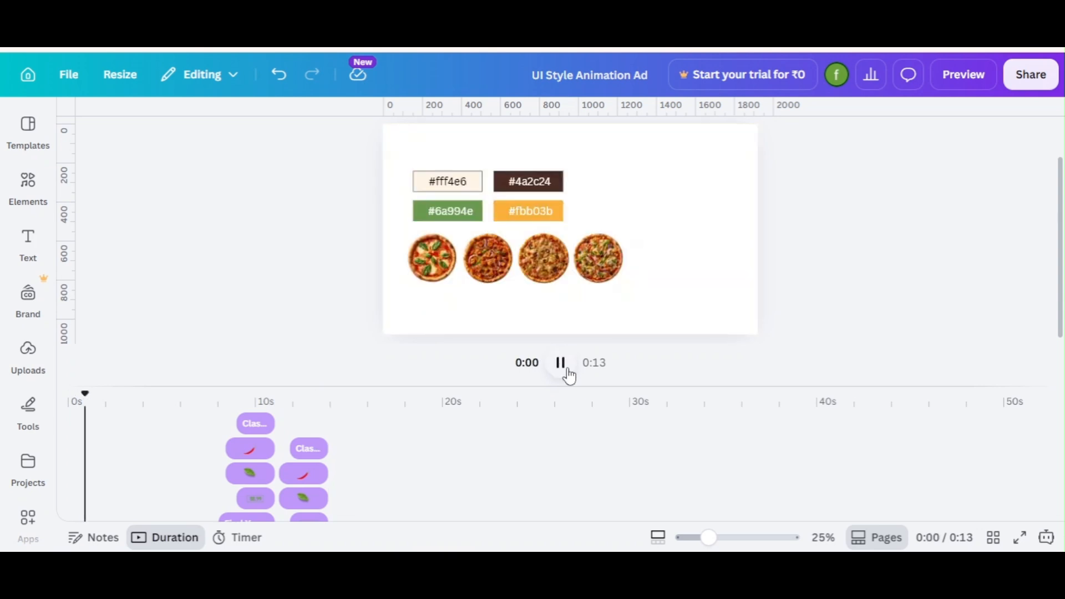
{"action": "left_click", "coordinate": [567, 368]}
{"action": "scroll", "coordinate": [240, 438], "scroll_direction": "down", "scroll_amount": 3}
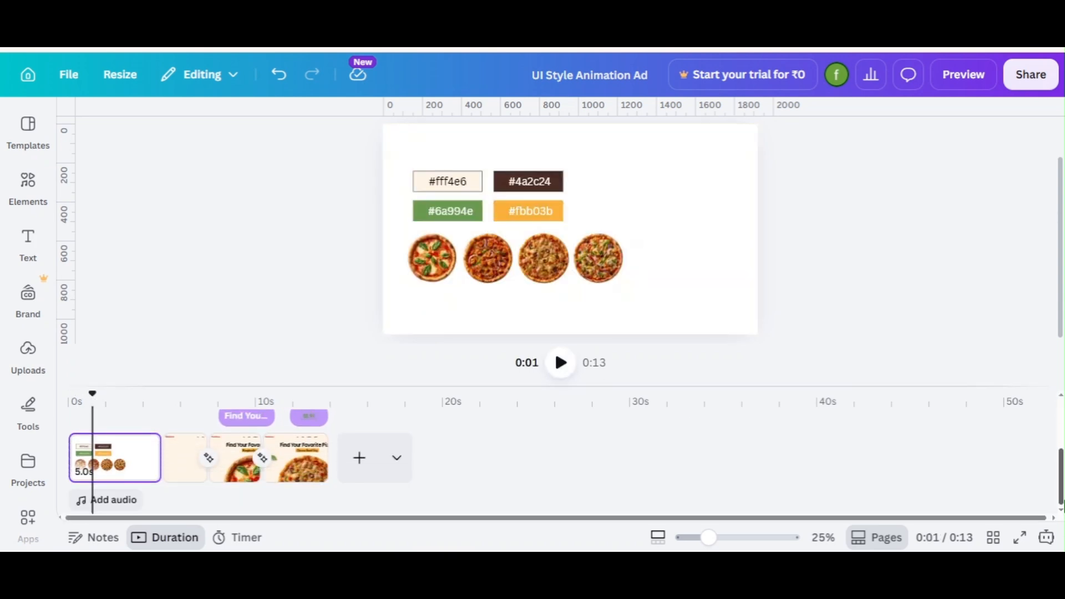
{"action": "left_click", "coordinate": [238, 427]}
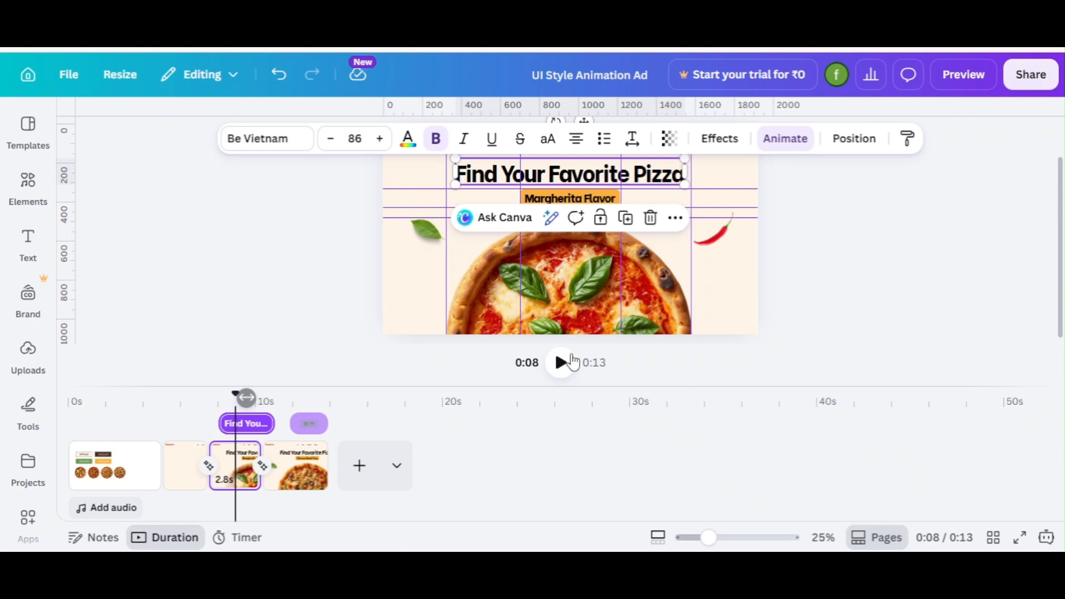
{"action": "left_click", "coordinate": [560, 362]}
{"action": "left_click", "coordinate": [420, 312]}
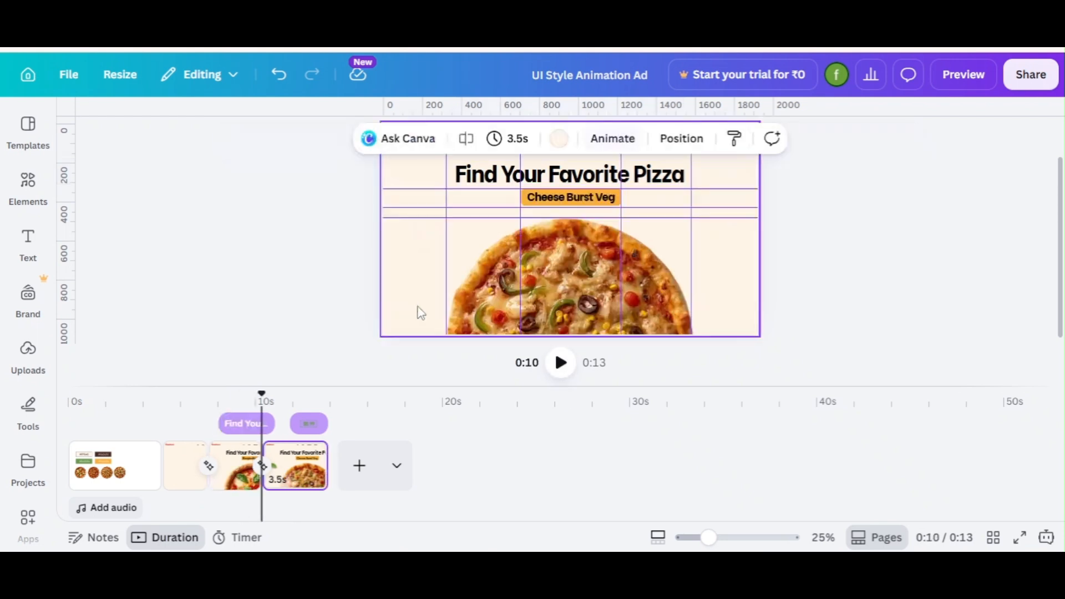
Shorten the price tag and tagline timings on the Margherita page to end at about 10 s, and preview the transition.
{"action": "scroll", "coordinate": [840, 476], "scroll_direction": "up", "scroll_amount": 2}
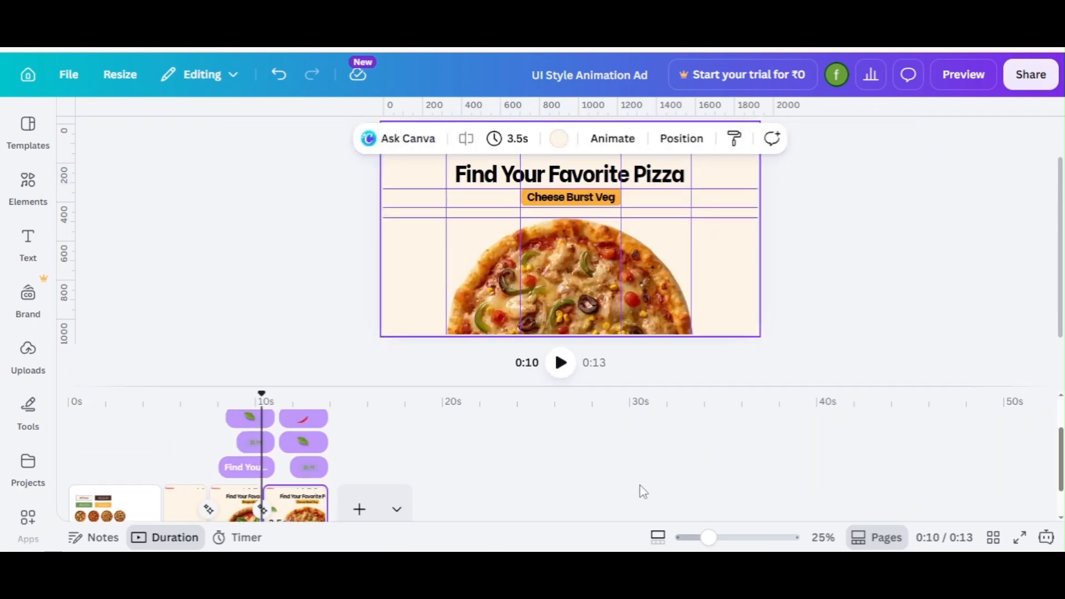
{"action": "left_click", "coordinate": [247, 450]}
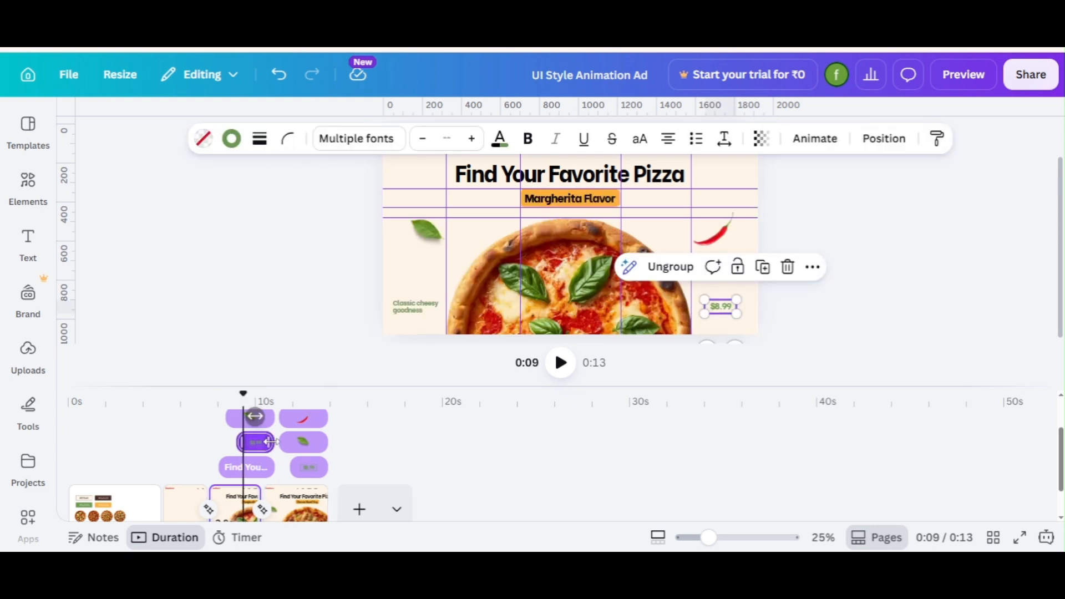
{"action": "left_click_drag", "start_coordinate": [270, 442], "coordinate": [254, 424]}
{"action": "left_click", "coordinate": [399, 315]}
{"action": "left_click", "coordinate": [559, 364]}
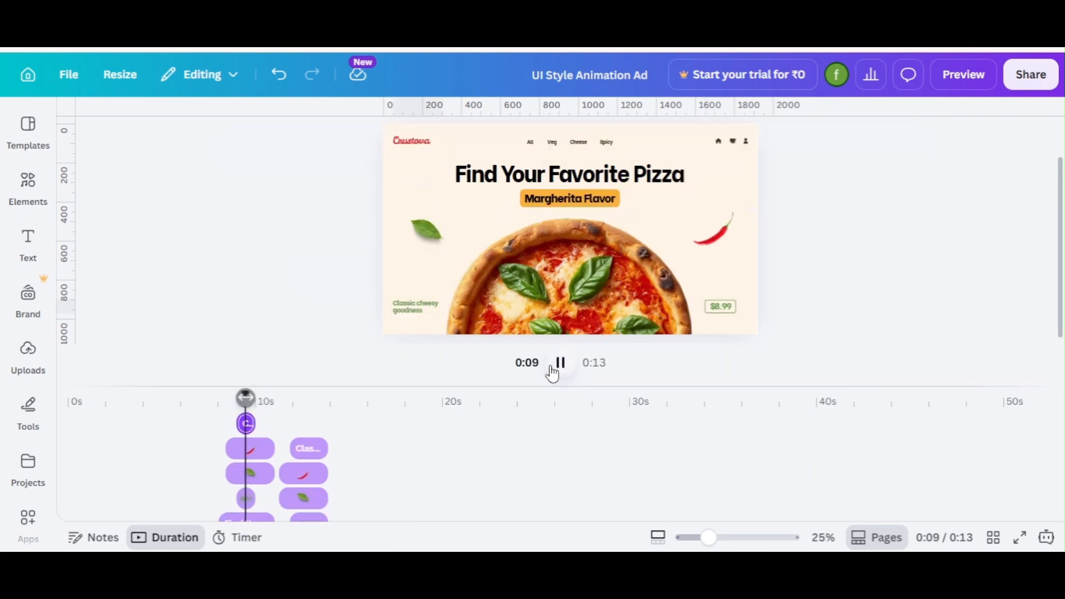
{"action": "left_click", "coordinate": [558, 366]}
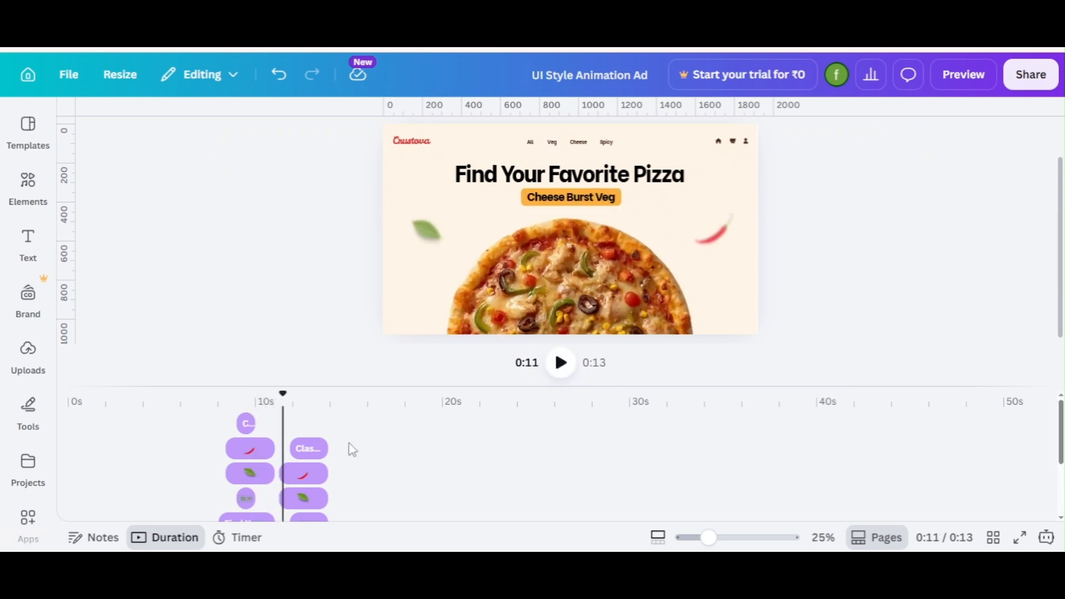
Rotate the basil leaf and the chili to new angles on the Cheese Burst Veg page.
{"action": "left_click", "coordinate": [242, 455]}
{"action": "left_click", "coordinate": [304, 476]}
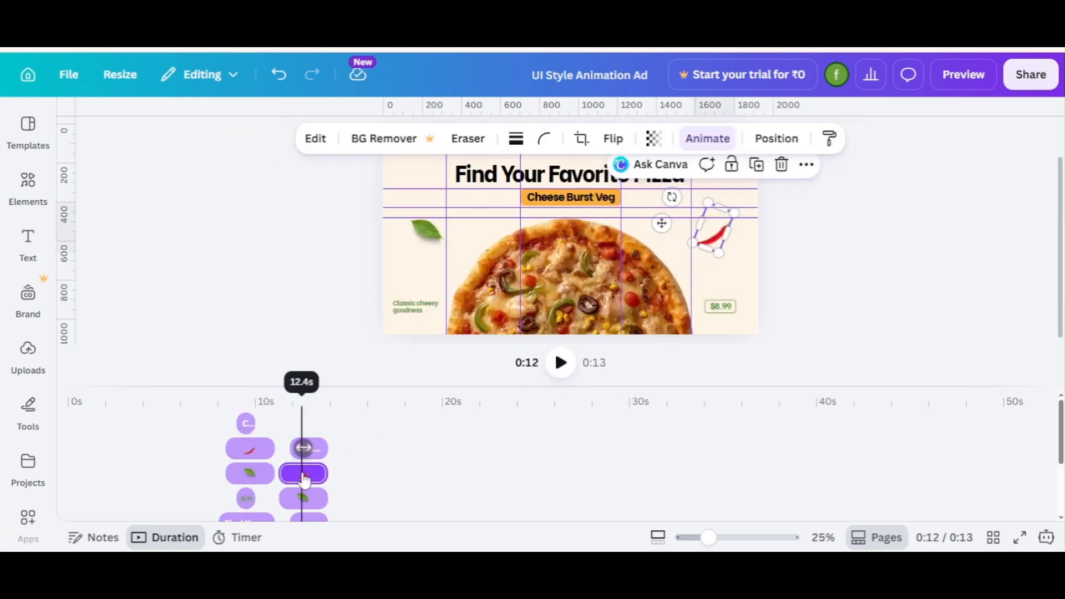
{"action": "left_click", "coordinate": [423, 228]}
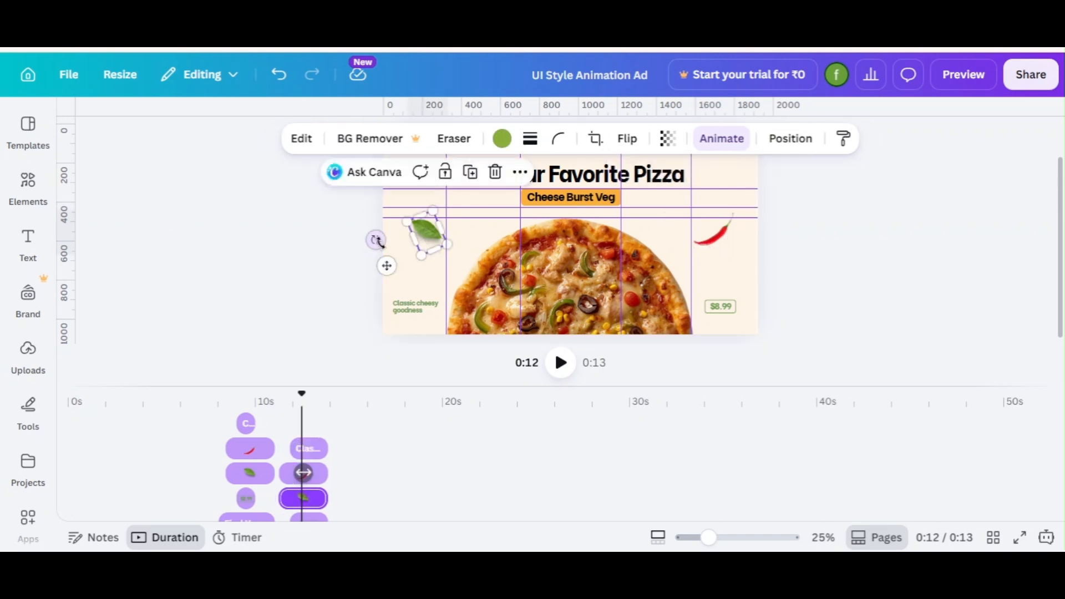
{"action": "mouse_move", "coordinate": [377, 240]}
{"action": "left_mouse_down"}
{"action": "mouse_move", "coordinate": [395, 177]}
{"action": "mouse_move", "coordinate": [373, 227]}
{"action": "left_mouse_up"}
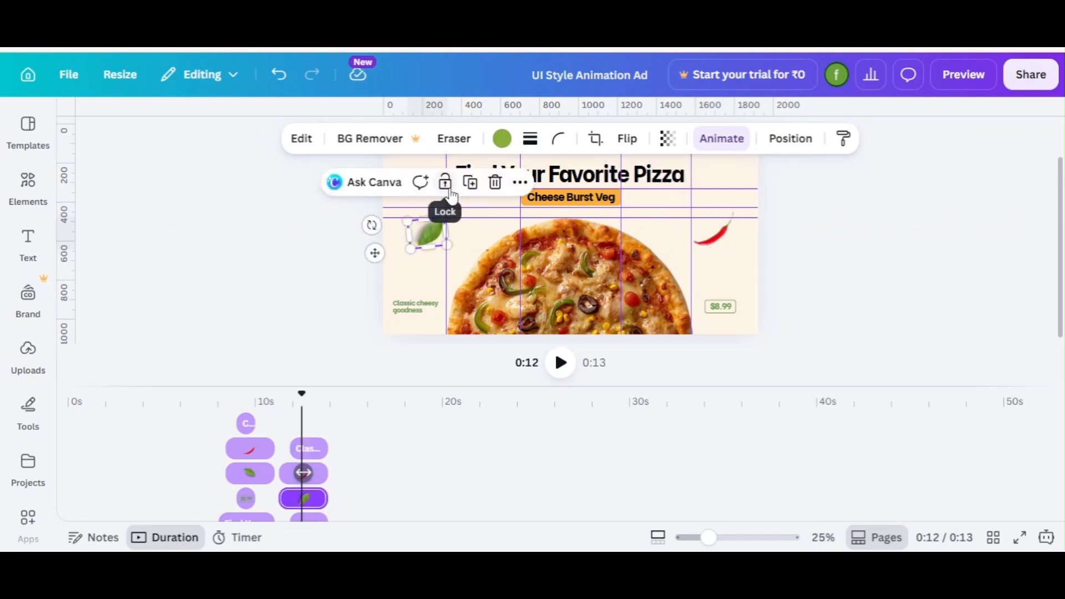
{"action": "left_click", "coordinate": [724, 237]}
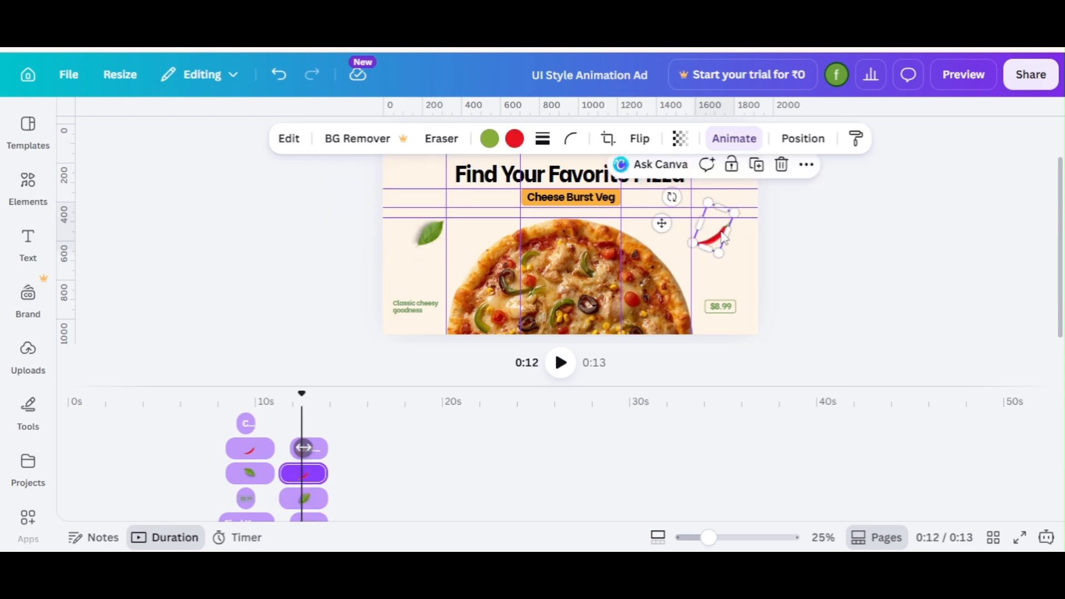
{"action": "left_click_drag", "start_coordinate": [675, 198], "coordinate": [749, 200]}
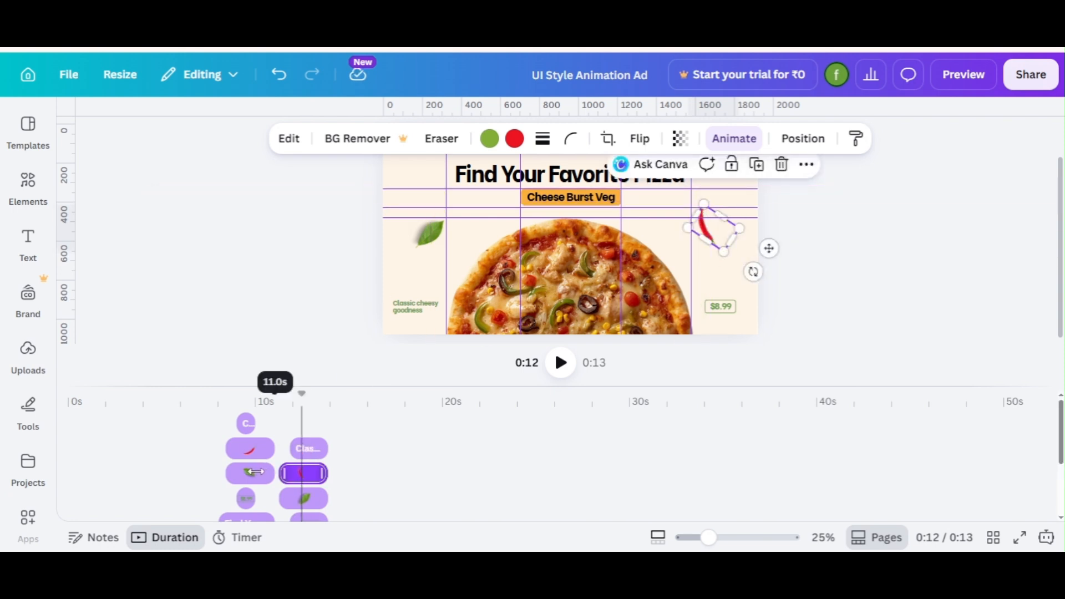
Extend the chili and leaf timings back to the start of the Cheese Burst Veg page.
{"action": "left_click_drag", "start_coordinate": [282, 474], "coordinate": [254, 493]}
{"action": "left_click", "coordinate": [284, 499]}
{"action": "left_click", "coordinate": [216, 461]}
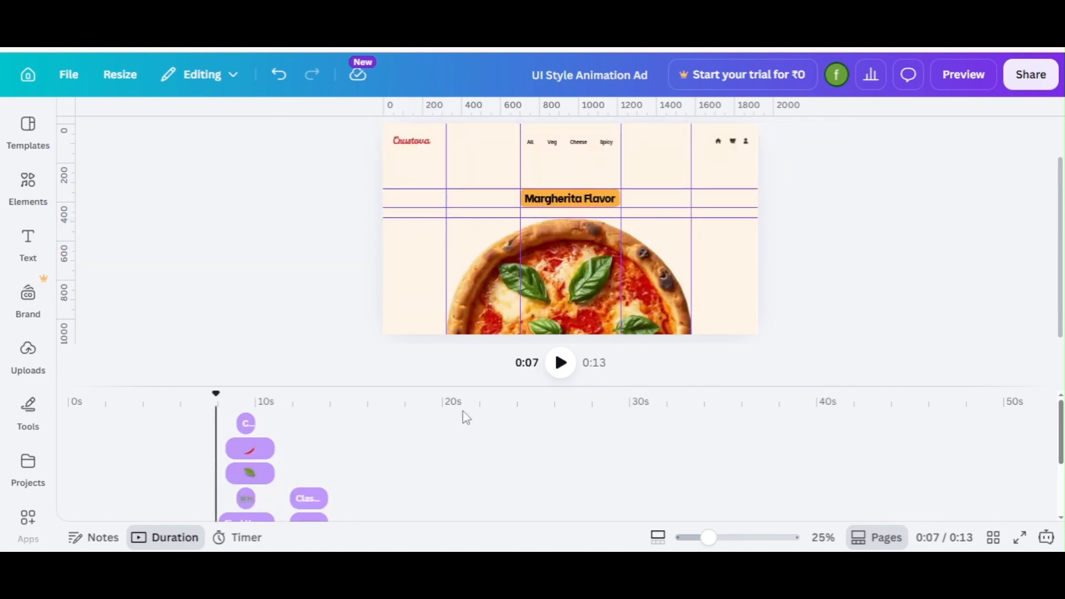
Play back the ending, then shorten the tagline and price tag timings on the Cheese Burst Veg page to end at about 13 s.
{"action": "left_click", "coordinate": [561, 363]}
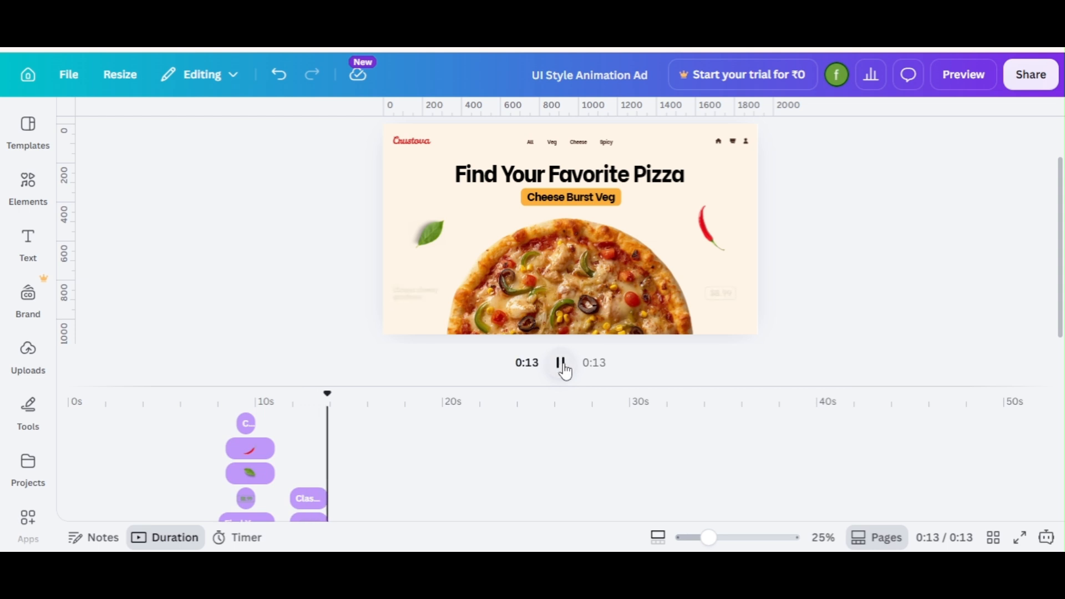
{"action": "left_click", "coordinate": [561, 364]}
{"action": "left_click", "coordinate": [307, 468]}
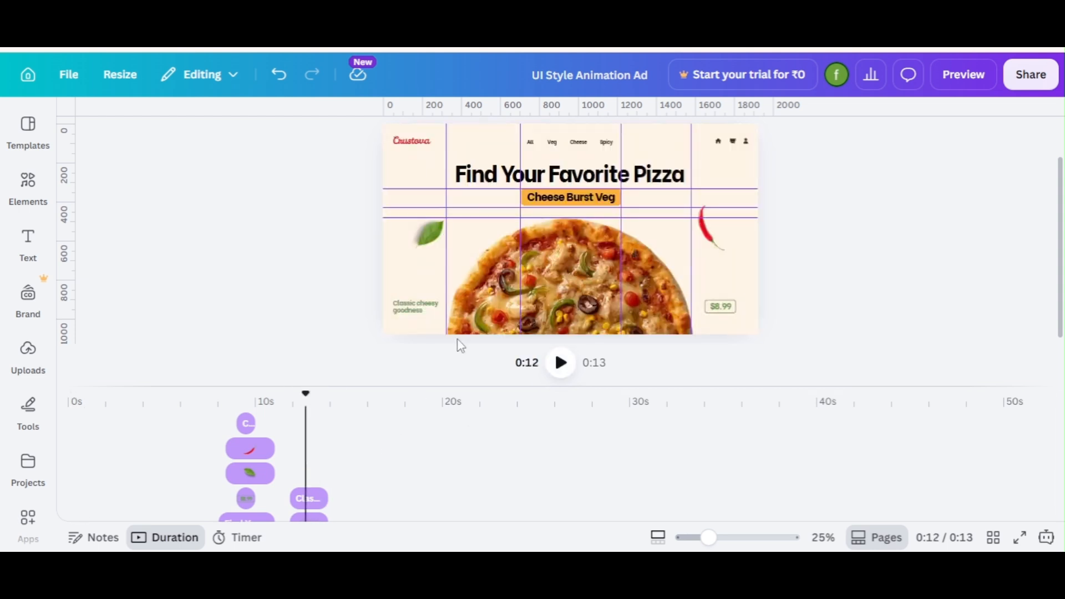
{"action": "left_click", "coordinate": [417, 308]}
{"action": "left_click_drag", "start_coordinate": [314, 506], "coordinate": [303, 498]}
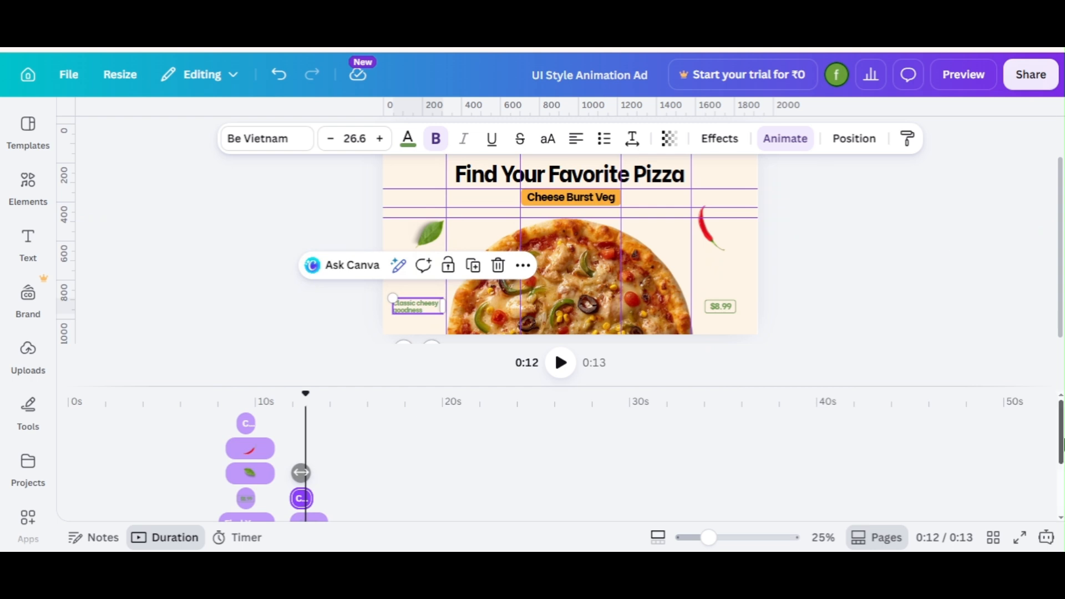
{"action": "left_click_drag", "start_coordinate": [1061, 460], "coordinate": [1061, 495]}
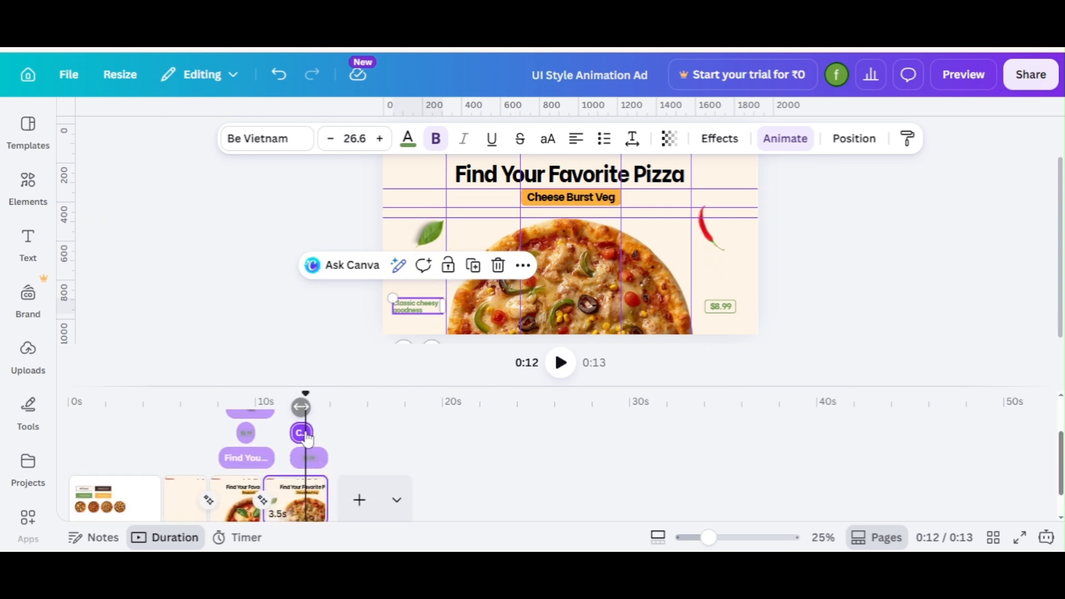
{"action": "left_click_drag", "start_coordinate": [318, 431], "coordinate": [302, 458]}
{"action": "left_click", "coordinate": [309, 458]}
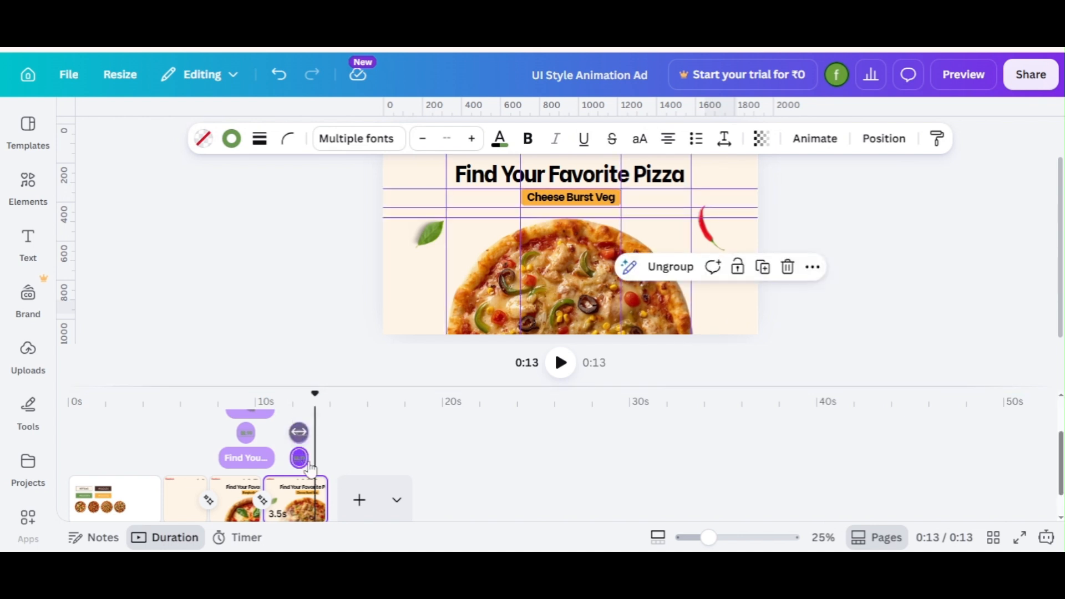
{"action": "left_click", "coordinate": [239, 518]}
Duplicate the Cheese Burst Veg page.
{"action": "left_click", "coordinate": [313, 499]}
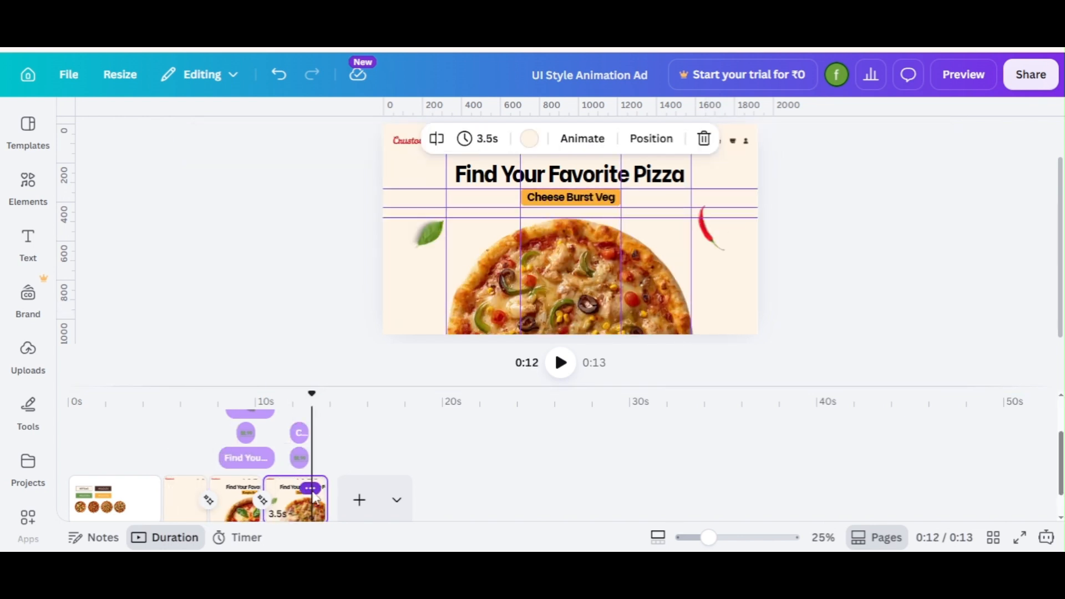
{"action": "left_click", "coordinate": [311, 488]}
{"action": "left_click", "coordinate": [389, 216]}
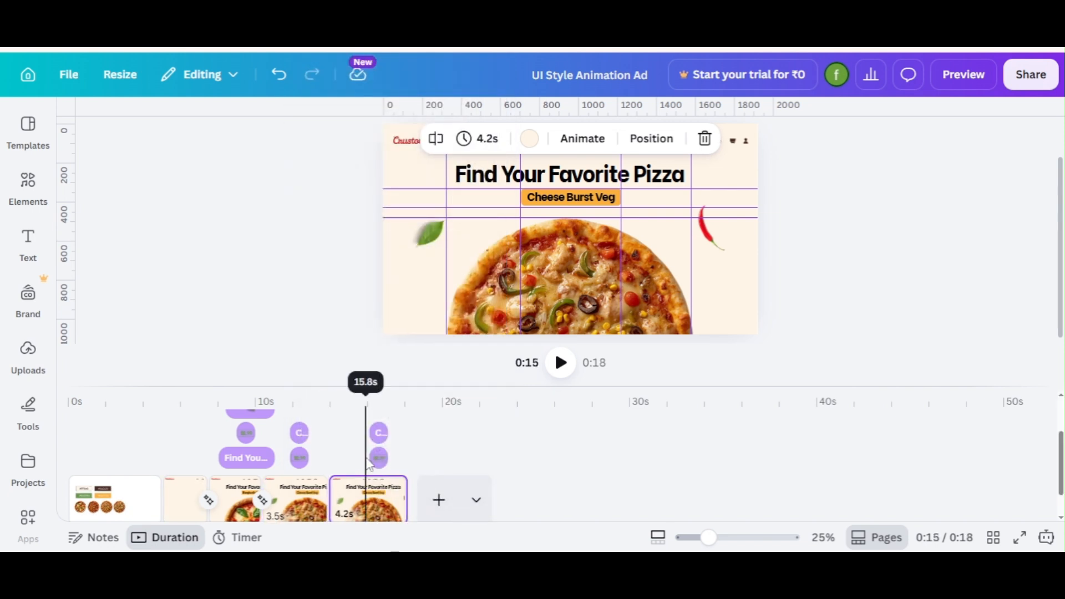
Copy the second pizza from the color and pizza reference page onto the duplicated last page.
{"action": "left_click", "coordinate": [115, 494]}
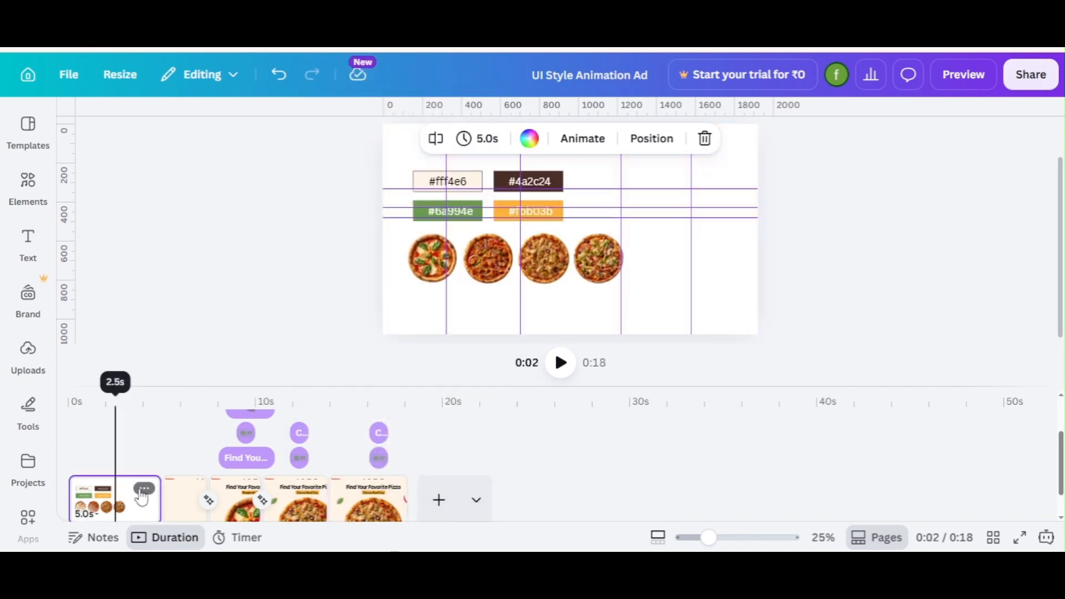
{"action": "left_click", "coordinate": [463, 273]}
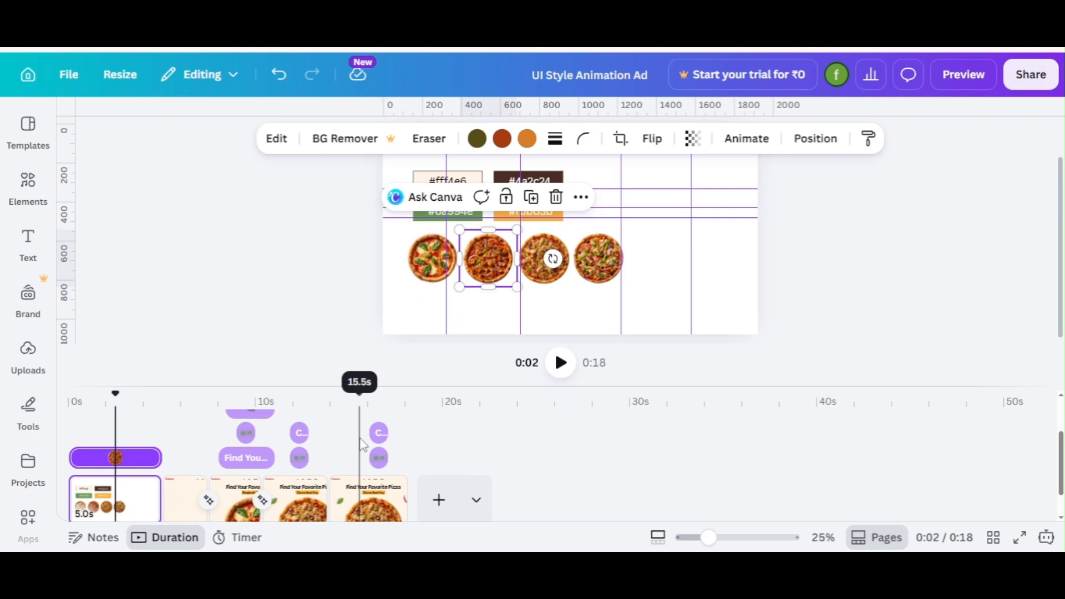
{"action": "left_click", "coordinate": [359, 409]}
{"action": "key", "text": "ctrl+v"}
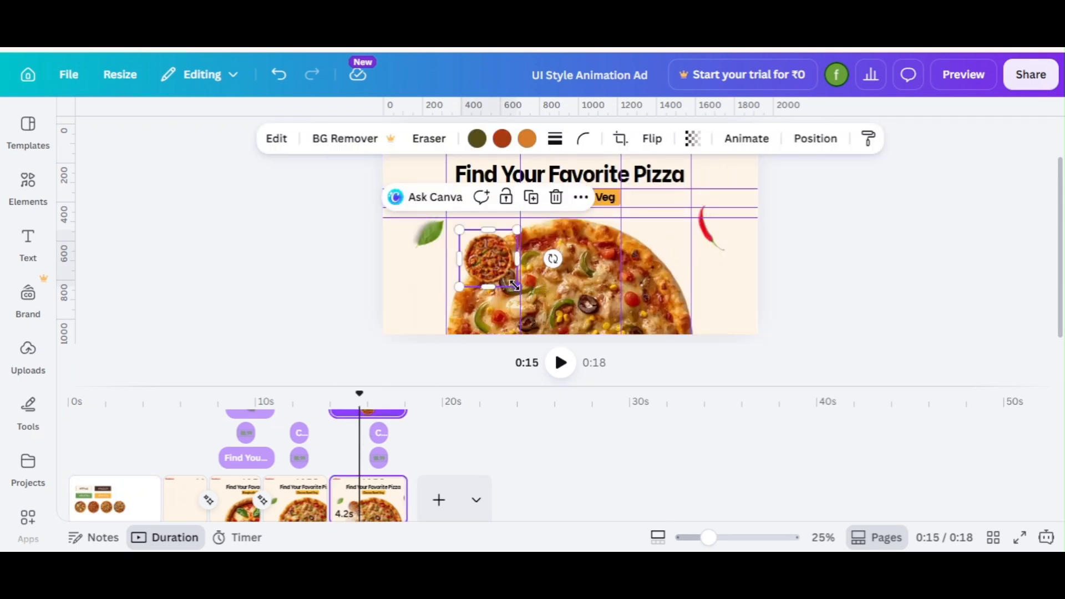
Enlarge the pasted paneer pizza and nudge it so that it covers the Cheese Burst pizza on the last page.
{"action": "left_click_drag", "start_coordinate": [513, 285], "coordinate": [755, 444]}
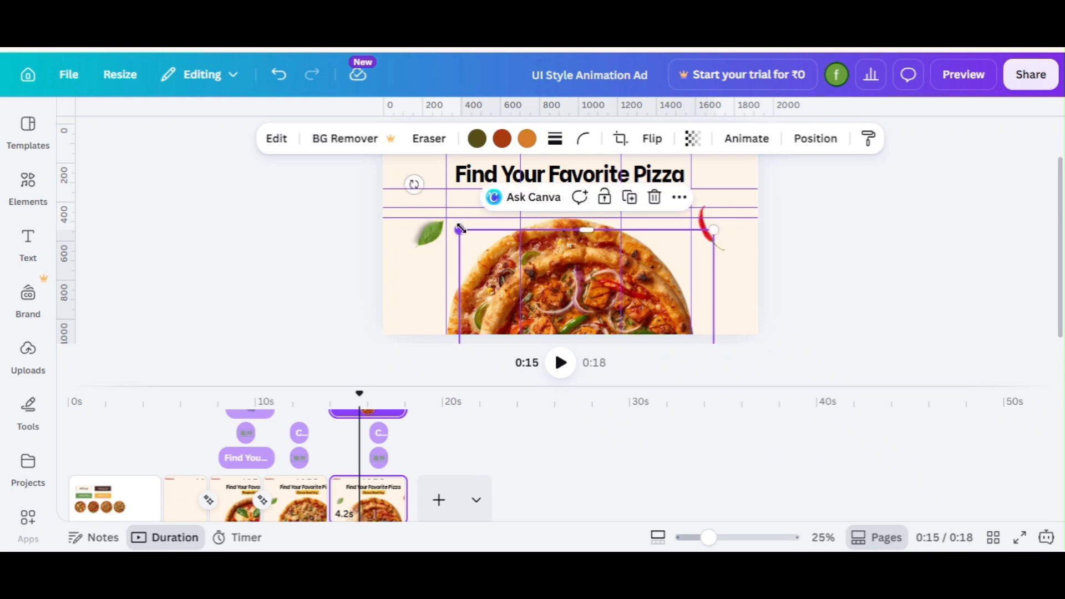
{"action": "left_click_drag", "start_coordinate": [458, 230], "coordinate": [428, 199]}
{"action": "left_click", "coordinate": [732, 286]}
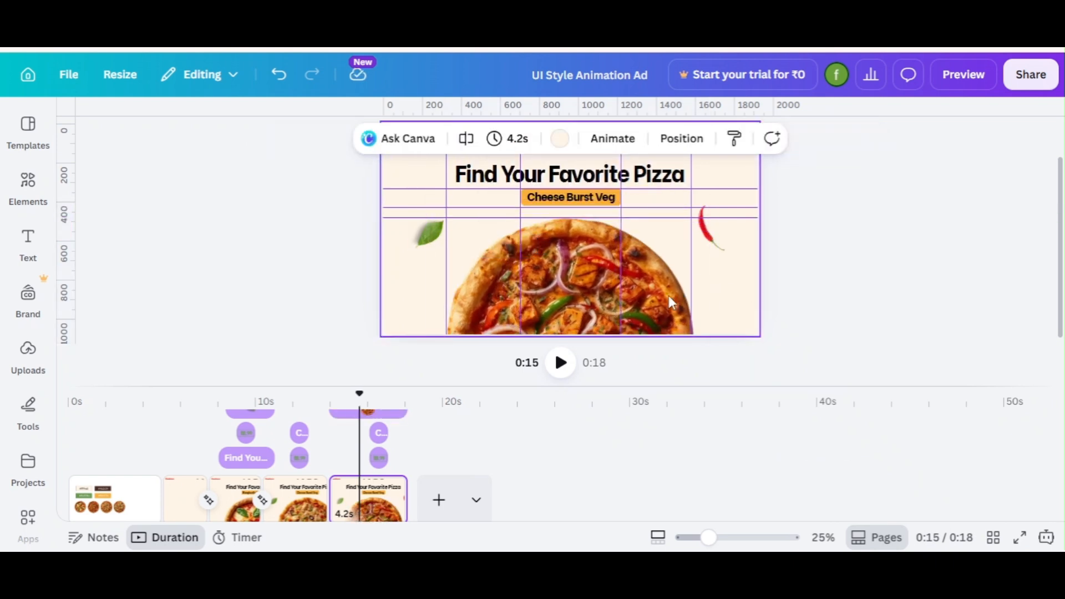
{"action": "left_click", "coordinate": [669, 297]}
{"action": "key", "text": "Right"}
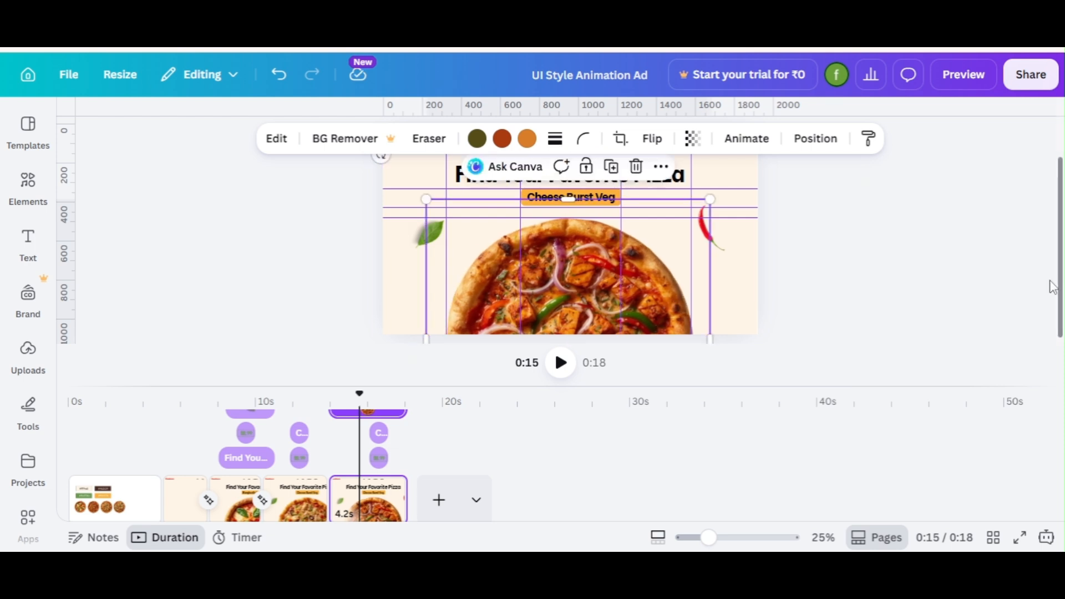
{"action": "mouse_move", "coordinate": [711, 199]}
{"action": "left_mouse_down"}
{"action": "mouse_move", "coordinate": [706, 206]}
{"action": "mouse_move", "coordinate": [712, 197]}
{"action": "left_mouse_up"}
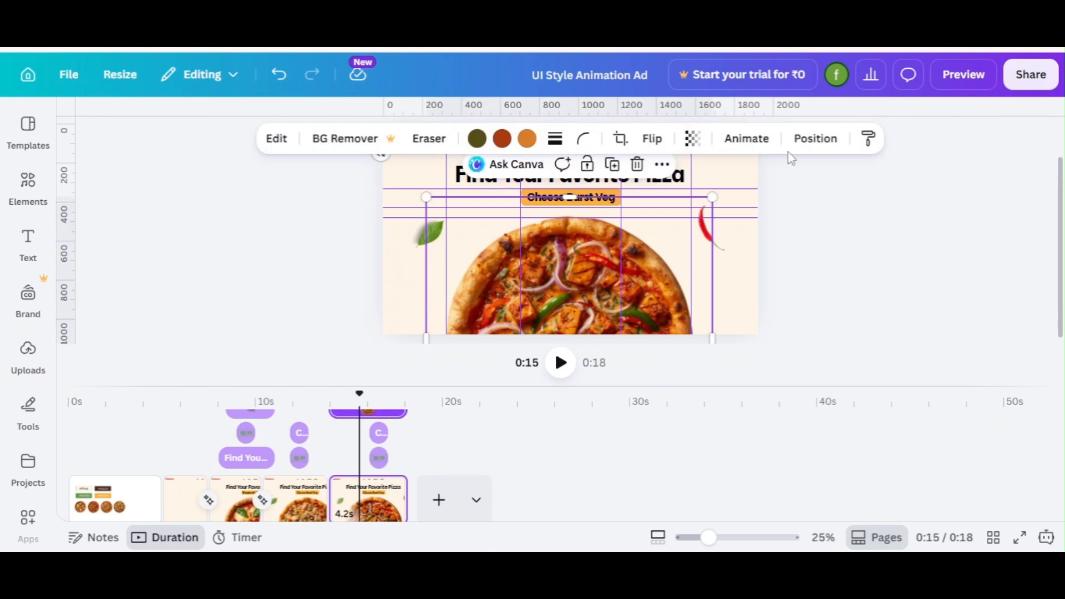
Layer the paneer pizza beneath the Cheese Burst pizza on the last page, then rotate the Cheese Burst pizza and move it downward.
{"action": "left_click", "coordinate": [814, 139]}
{"action": "left_click_drag", "start_coordinate": [190, 327], "coordinate": [196, 293]}
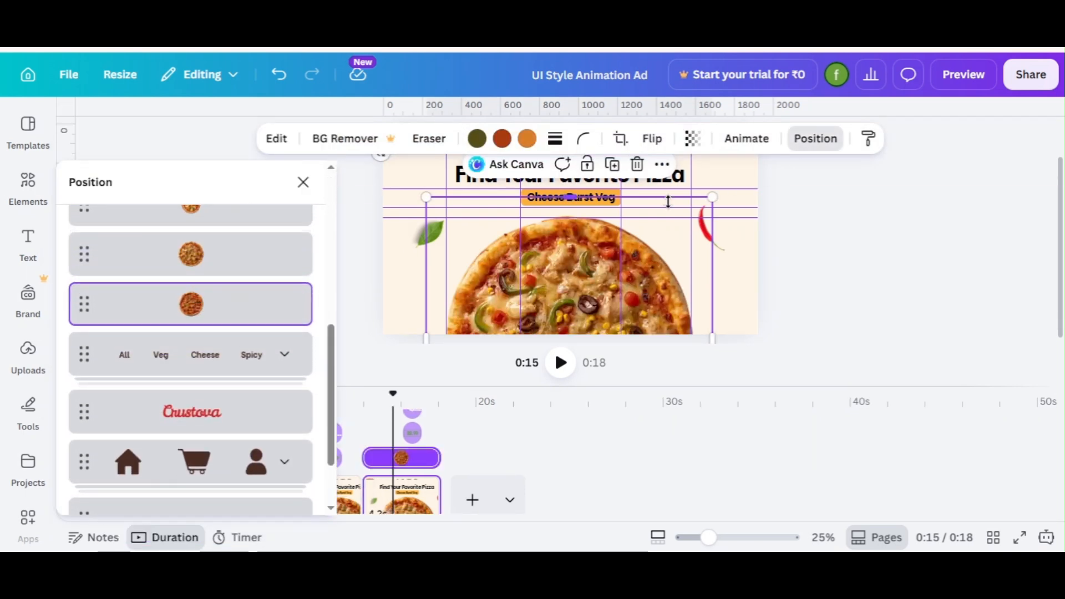
{"action": "left_click", "coordinate": [760, 272]}
{"action": "left_click", "coordinate": [590, 266]}
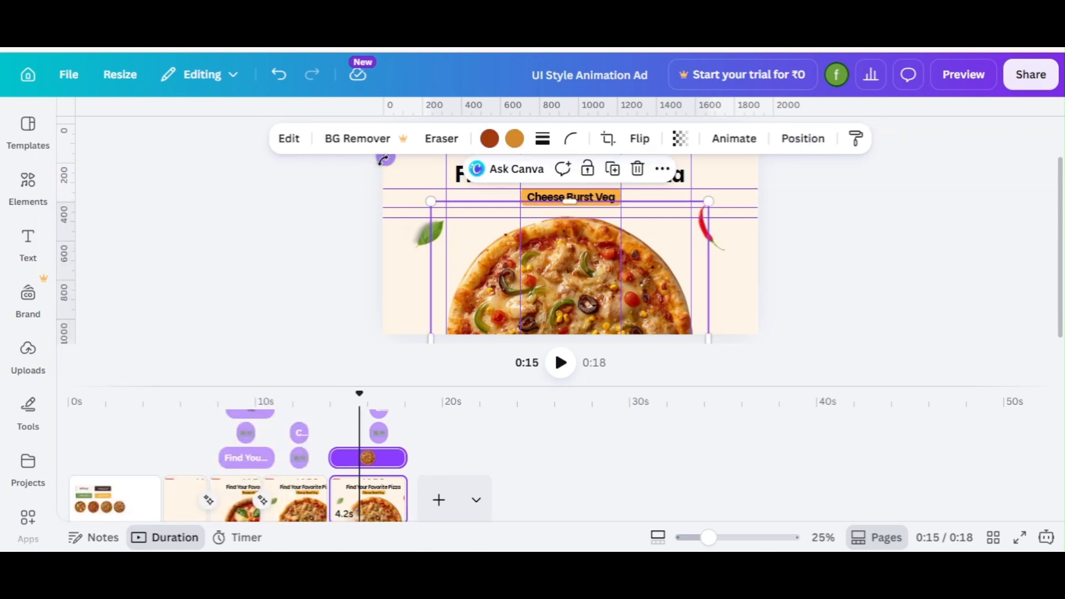
{"action": "left_click_drag", "start_coordinate": [381, 153], "coordinate": [639, 168]}
{"action": "left_click_drag", "start_coordinate": [597, 231], "coordinate": [602, 361]}
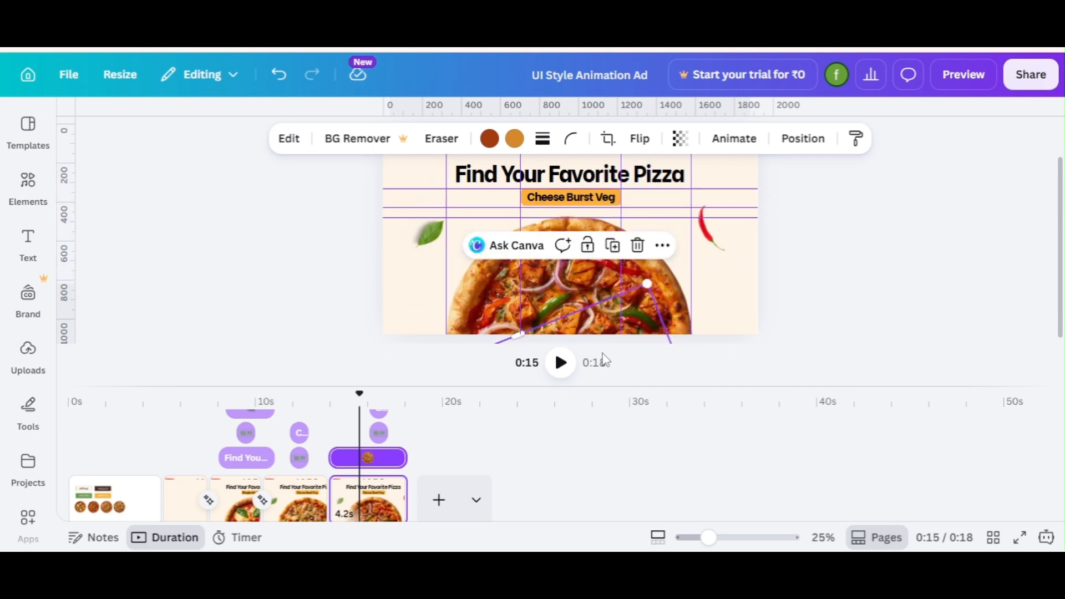
Copy the paneer pizza to the Cheese Burst Veg page, rotate it, and move it downward.
{"action": "left_click", "coordinate": [485, 269]}
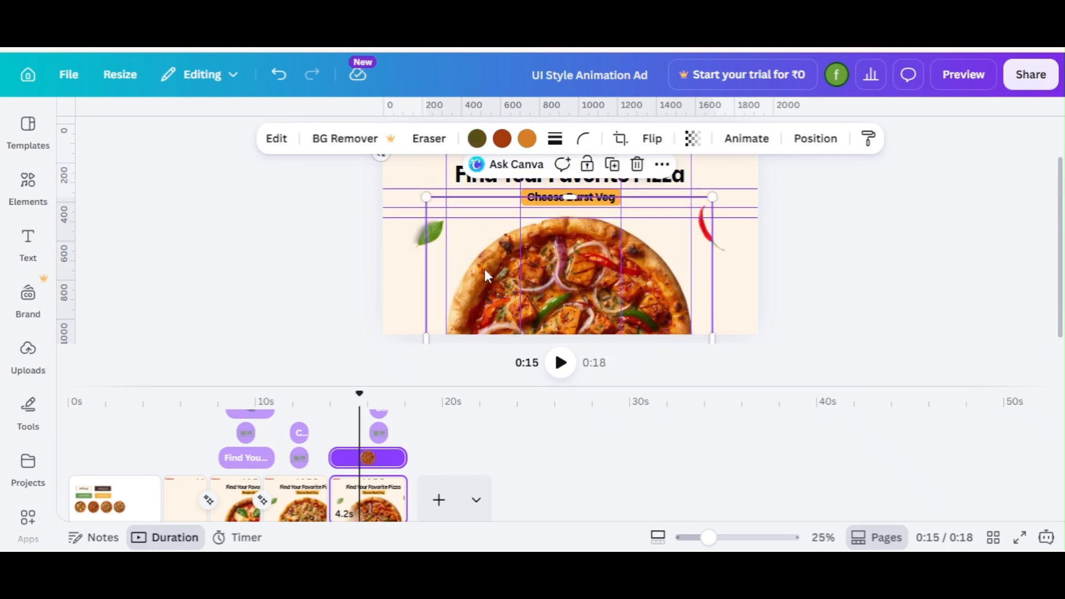
{"action": "left_click", "coordinate": [307, 464]}
{"action": "left_click", "coordinate": [557, 282]}
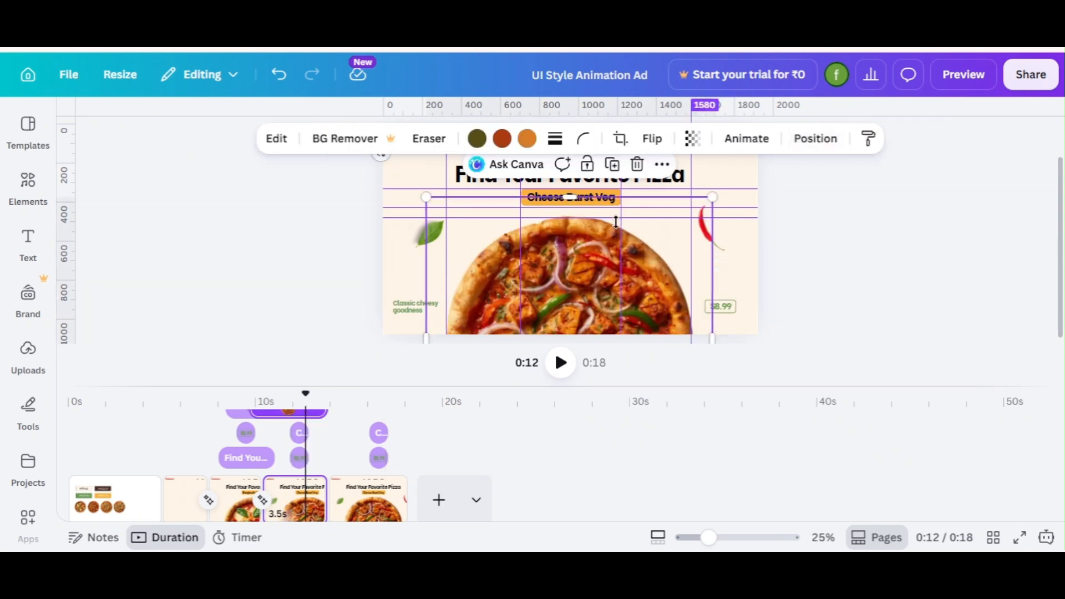
{"action": "left_click_drag", "start_coordinate": [380, 159], "coordinate": [472, 427]}
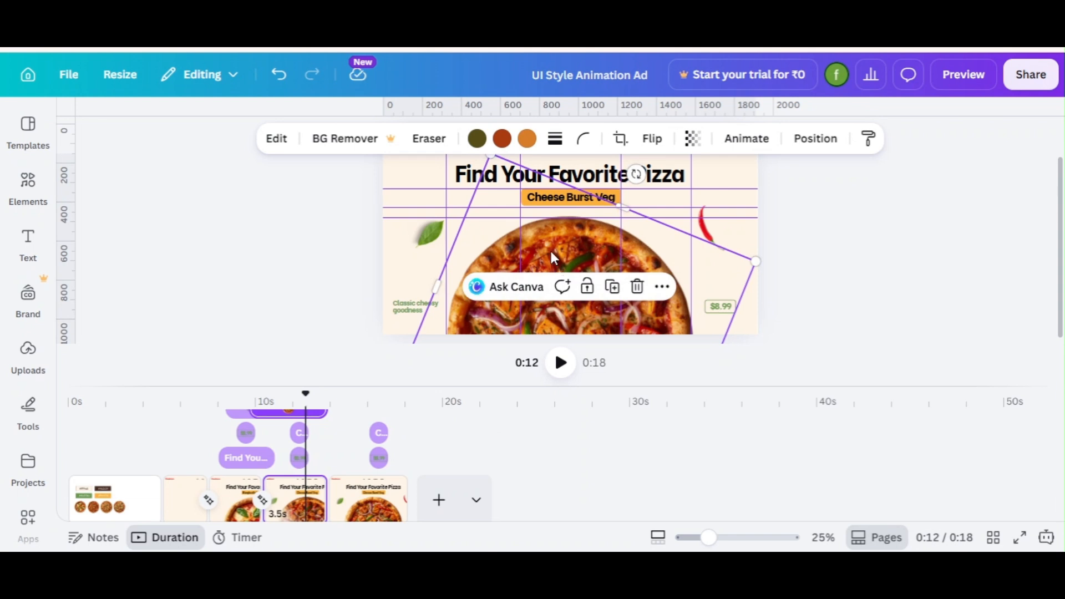
{"action": "left_click_drag", "start_coordinate": [552, 252], "coordinate": [556, 381]}
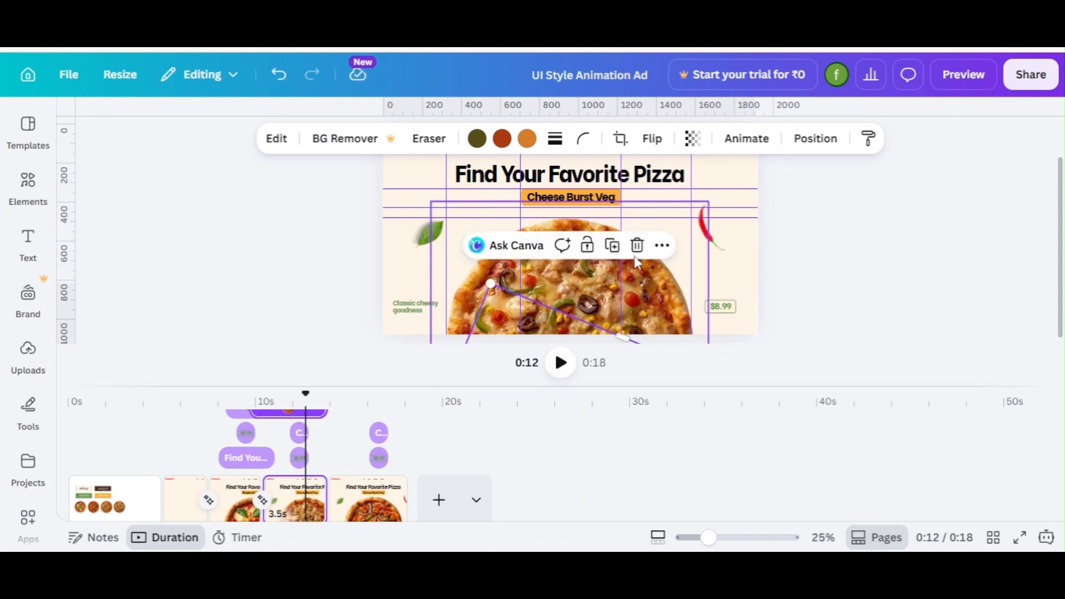
Move the paneer pizza beneath the Cheese Burst pizza in the Cheese Burst Veg page's layer order.
{"action": "left_click", "coordinate": [816, 138]}
{"action": "scroll", "coordinate": [189, 333], "scroll_direction": "down", "scroll_amount": 5}
{"action": "mouse_move", "coordinate": [167, 261]}
{"action": "left_mouse_down"}
{"action": "mouse_move", "coordinate": [167, 280]}
{"action": "mouse_move", "coordinate": [161, 254]}
{"action": "left_mouse_up"}
{"action": "left_click", "coordinate": [303, 182]}
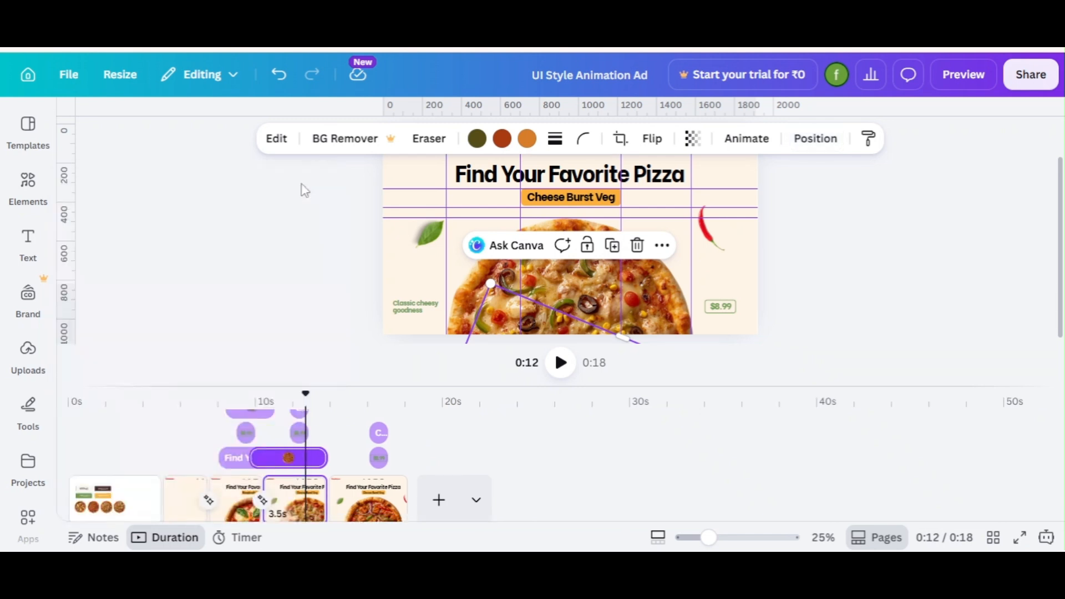
Slide the flavor label group sideways on the last page until Paneer Tikka sits under the headline.
{"action": "left_click", "coordinate": [383, 510]}
{"action": "left_click", "coordinate": [452, 206]}
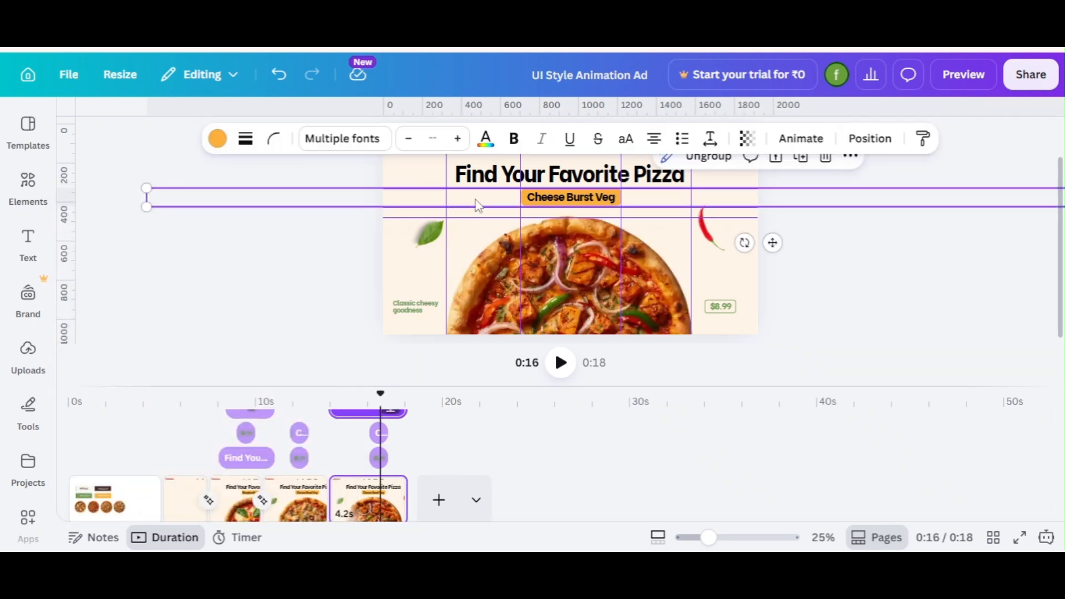
{"action": "left_click_drag", "start_coordinate": [478, 207], "coordinate": [102, 225]}
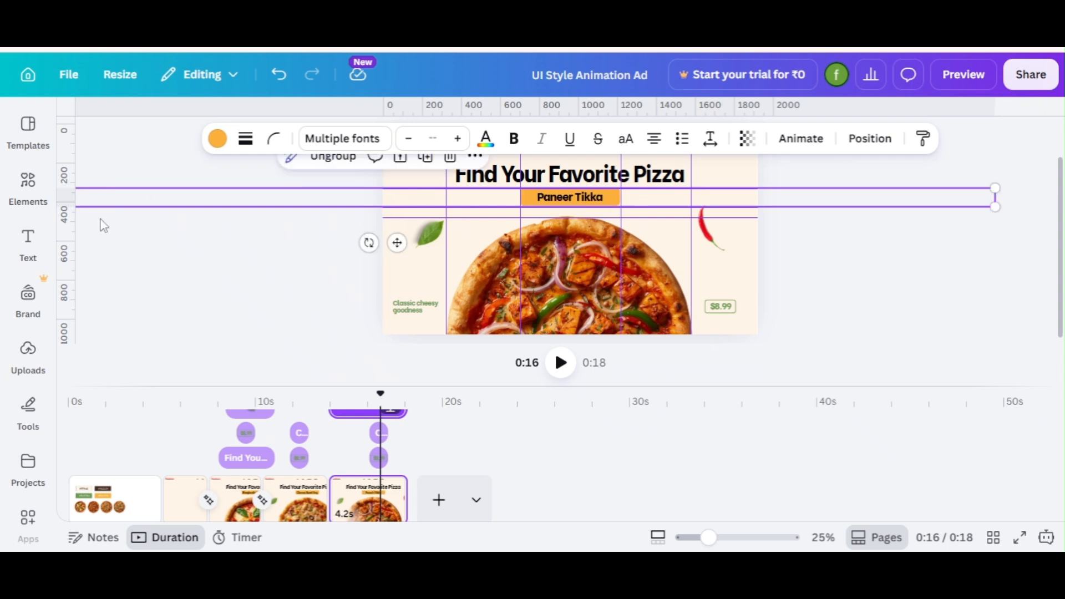
Replace the last page's basil leaf and chili with copies of the pair from the Margherita page.
{"action": "left_click", "coordinate": [426, 235]}
{"action": "left_click_drag", "start_coordinate": [379, 394], "coordinate": [235, 394]}
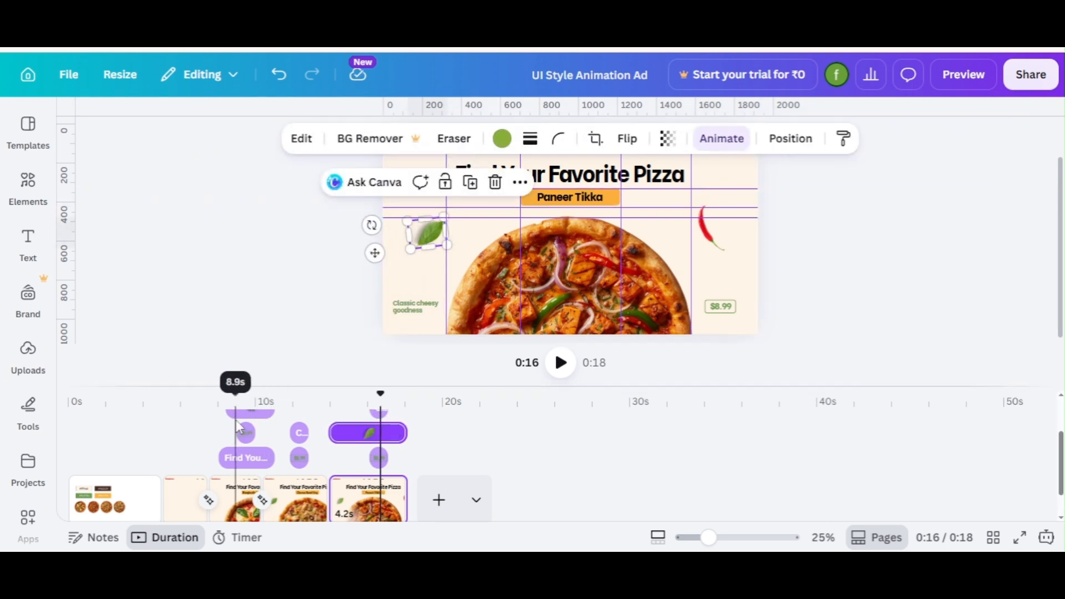
{"action": "left_click", "coordinate": [721, 236], "text": "shift"}
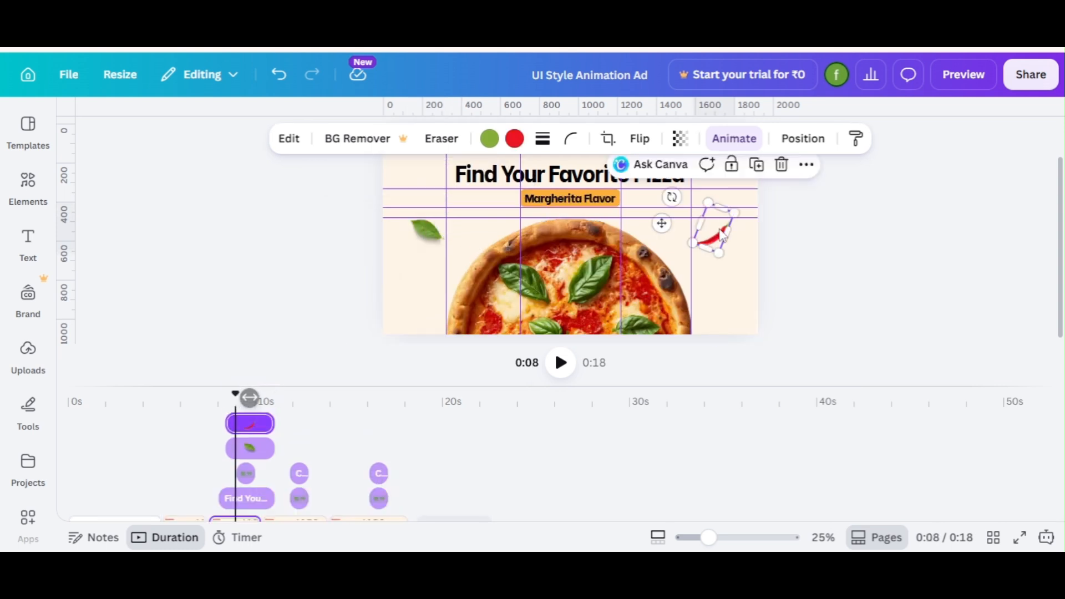
{"action": "left_click", "coordinate": [432, 239]}
{"action": "left_click", "coordinate": [719, 244], "text": "shift"}
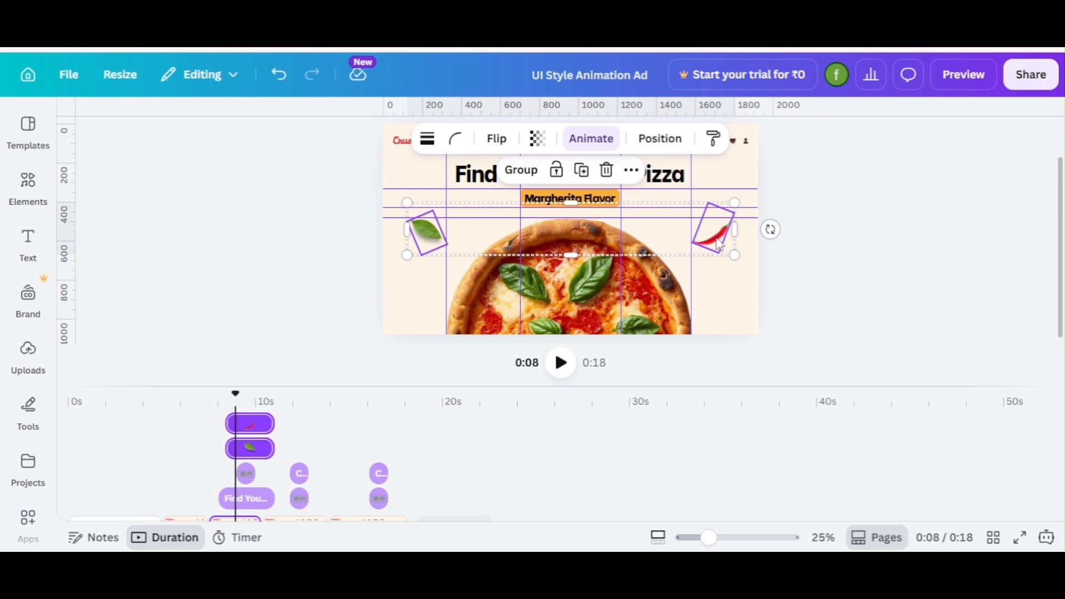
{"action": "left_click", "coordinate": [367, 484]}
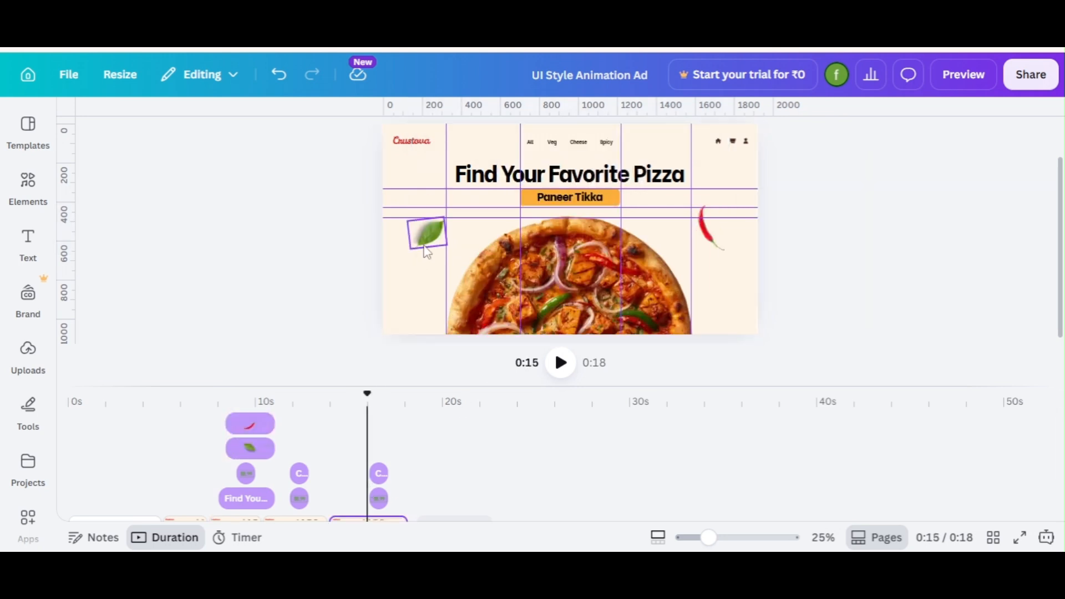
{"action": "left_click", "coordinate": [718, 244]}
{"action": "left_click", "coordinate": [427, 233], "text": "shift"}
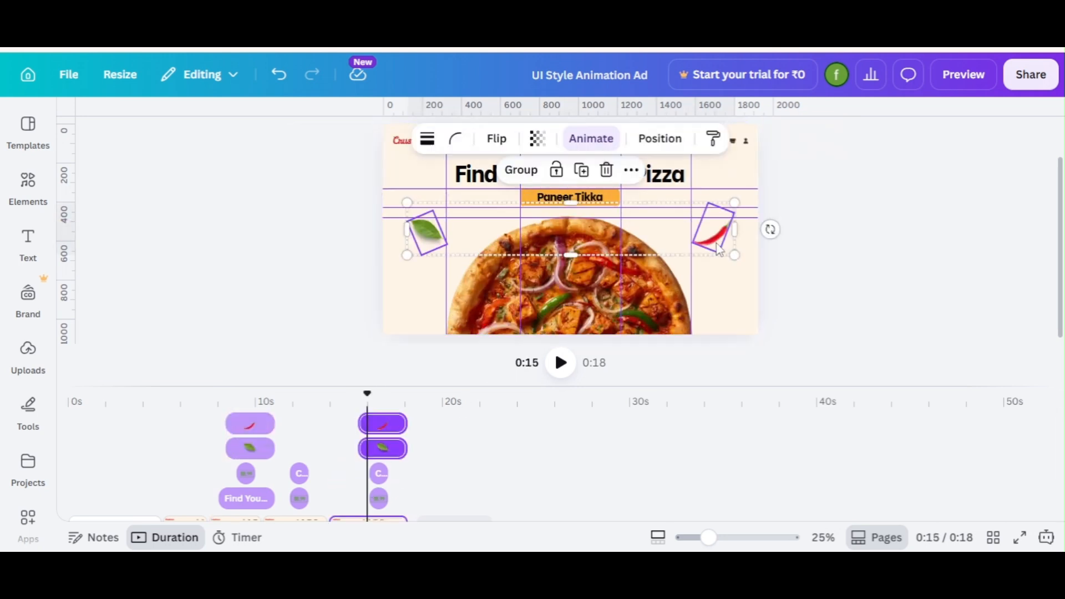
Add a 1.4 s Match & Move transition between the Cheese Burst Veg and Paneer Tikka pages, and play it back.
{"action": "scroll", "coordinate": [333, 472], "scroll_direction": "down", "scroll_amount": 2}
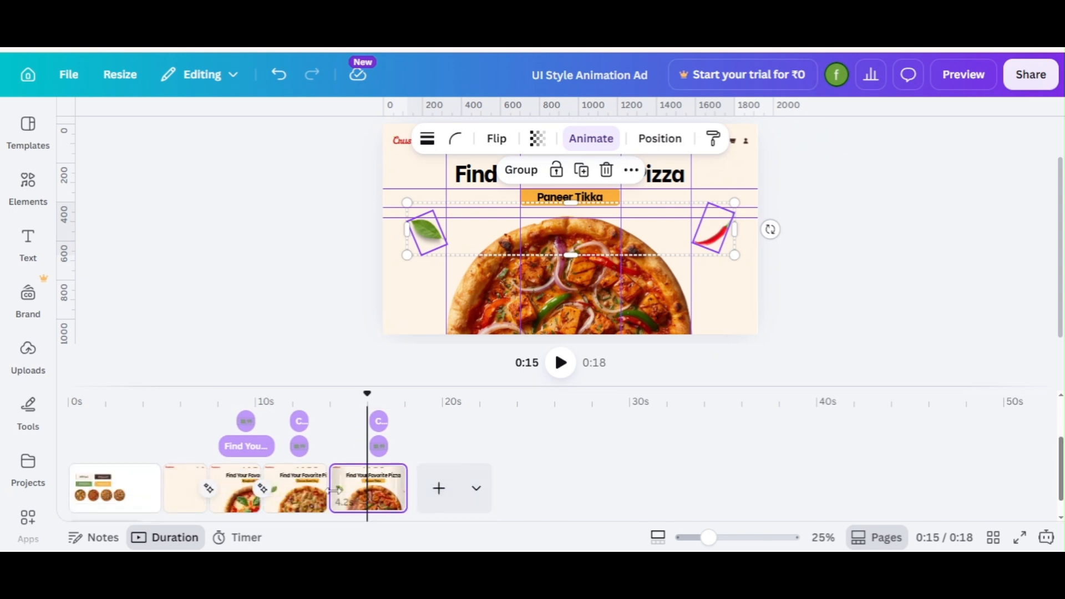
{"action": "left_click", "coordinate": [330, 496]}
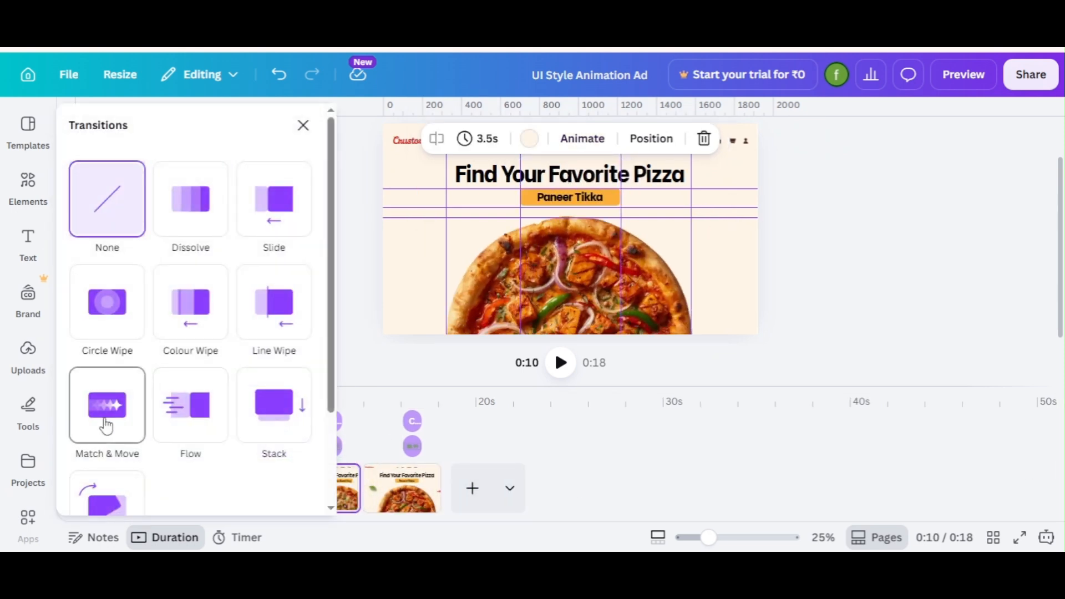
{"action": "left_click", "coordinate": [104, 428]}
{"action": "left_click", "coordinate": [312, 426]}
{"action": "type", "text": "1.4"}
{"action": "key", "text": "Return"}
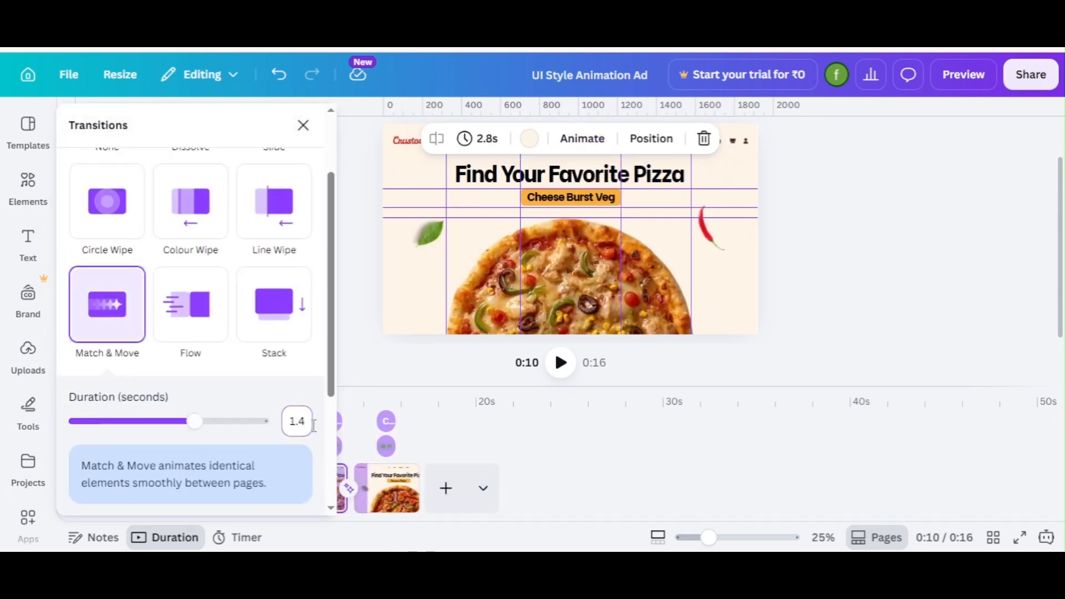
{"action": "left_click", "coordinate": [302, 131]}
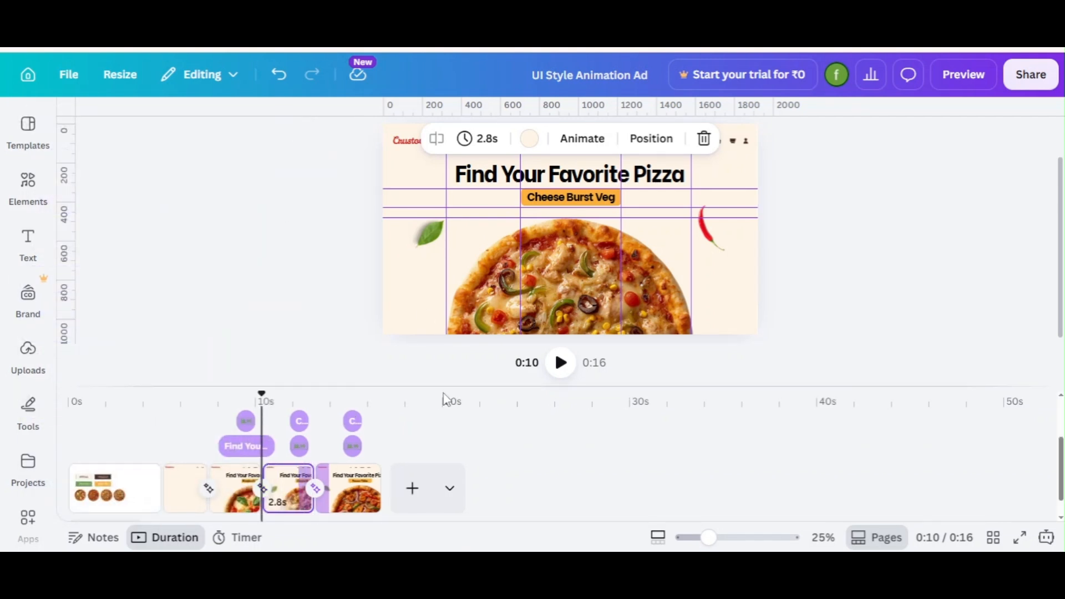
{"action": "left_click", "coordinate": [574, 365]}
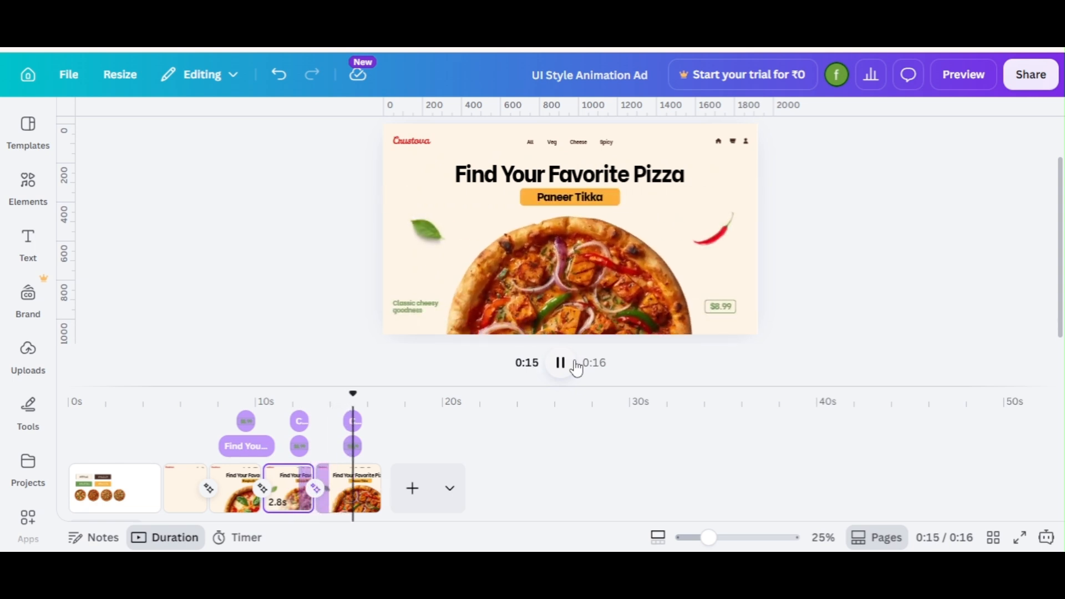
Extend the leaf and chili timings back to the start of the Paneer Tikka page.
{"action": "left_click", "coordinate": [419, 237]}
{"action": "left_click_drag", "start_coordinate": [334, 424], "coordinate": [282, 437]}
{"action": "left_click", "coordinate": [712, 231]}
{"action": "left_click", "coordinate": [283, 437]}
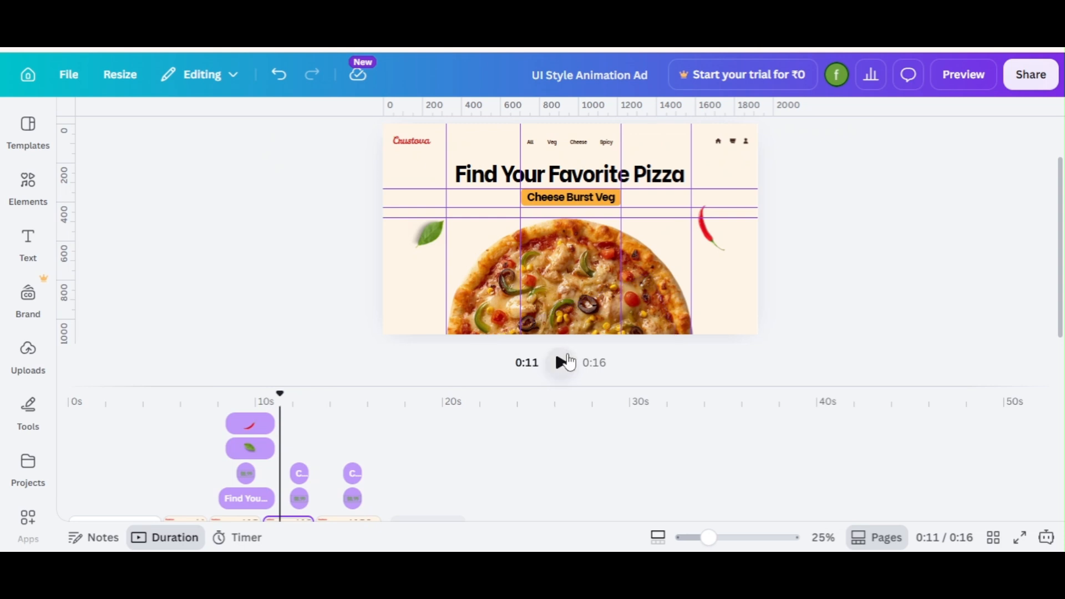
Add a blank page after the Paneer Tikka page and place the bold text "Hot. Fresh. Ready To Order." on it.
{"action": "left_click", "coordinate": [566, 362]}
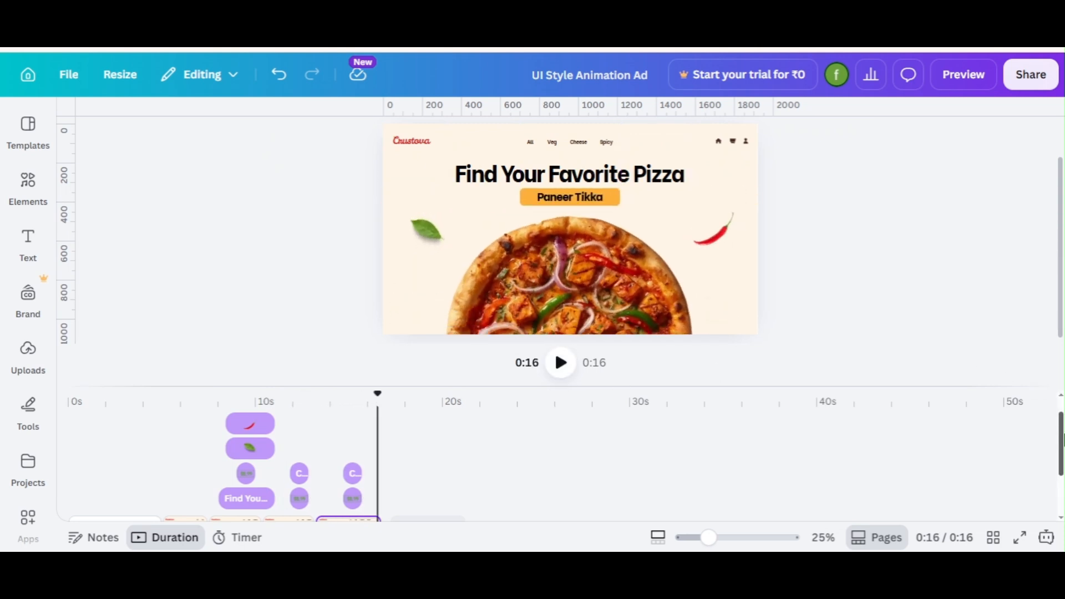
{"action": "scroll", "coordinate": [499, 466], "scroll_direction": "down", "scroll_amount": 2}
{"action": "left_click", "coordinate": [414, 469]}
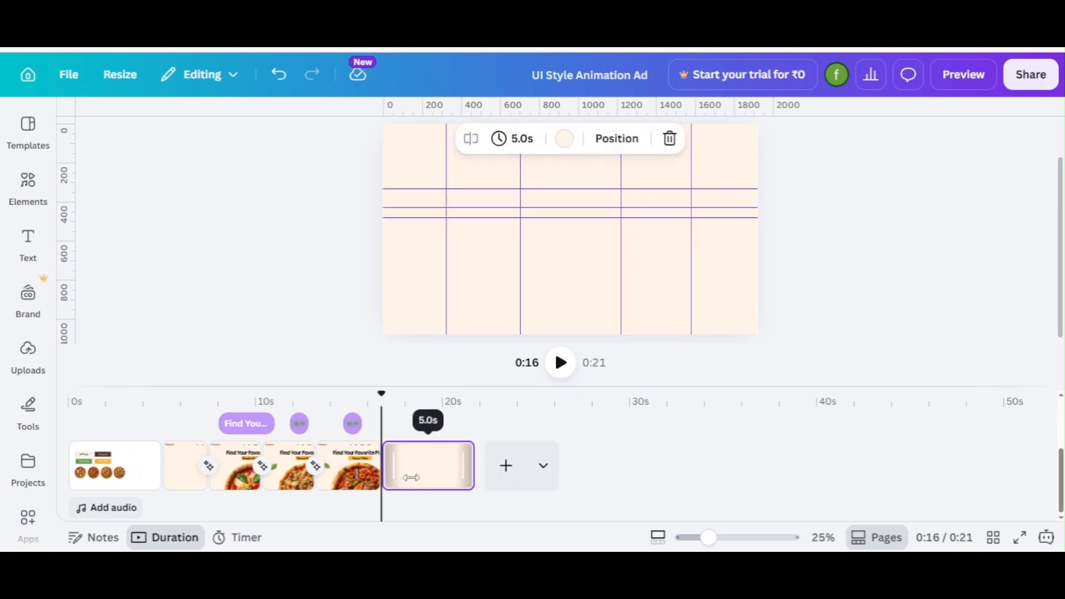
{"action": "key", "text": "t"}
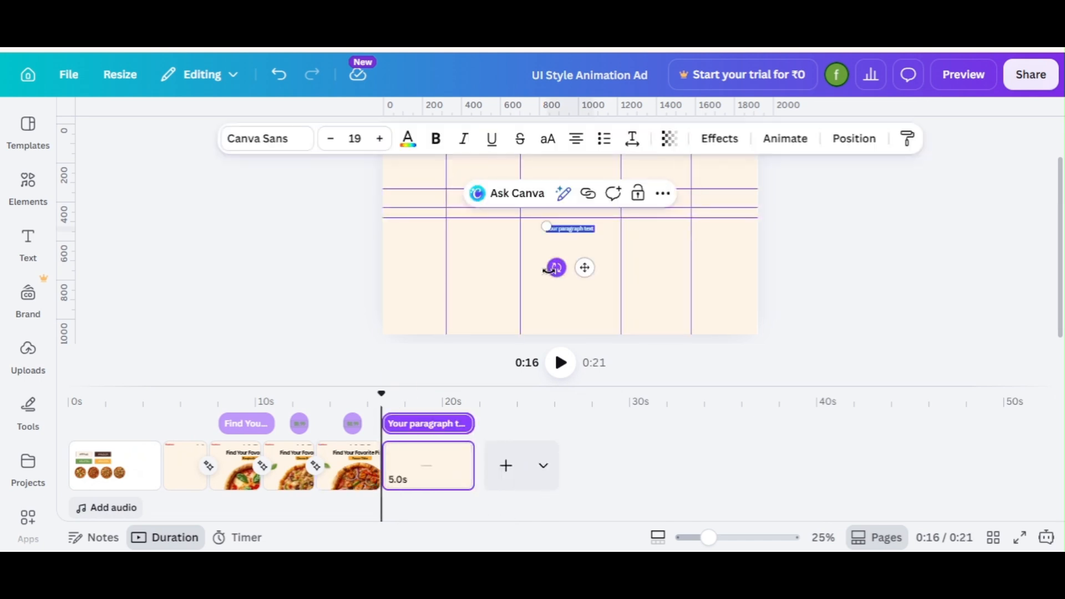
{"action": "type", "text": "Hot. Fresh. Ready To Order"}
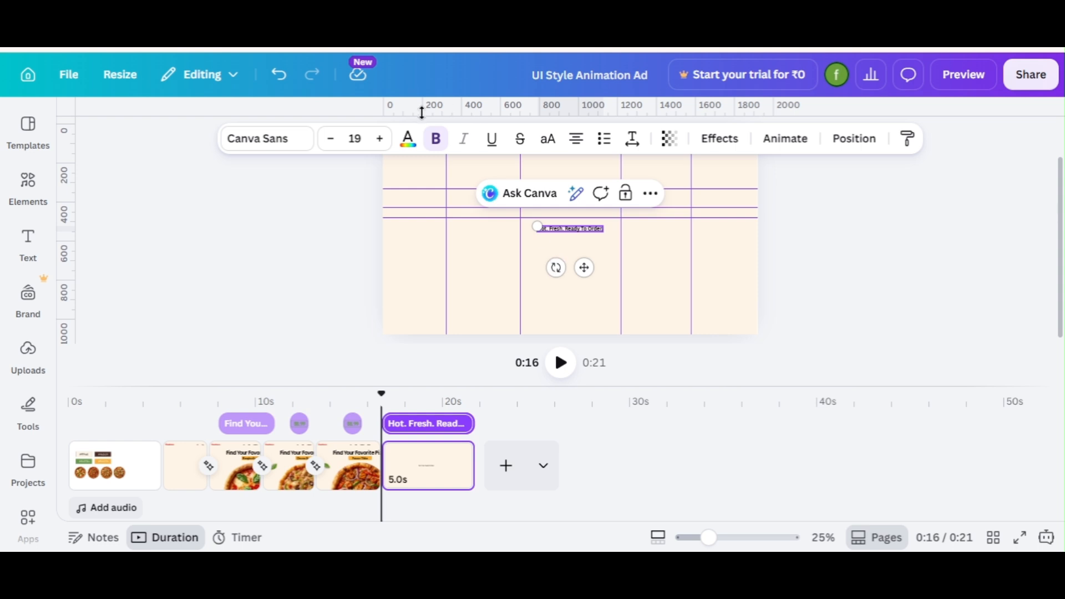
Set the new tagline's font size to 86 and search the fonts for "be vietnam".
{"action": "left_click", "coordinate": [363, 133]}
{"action": "type", "text": "86"}
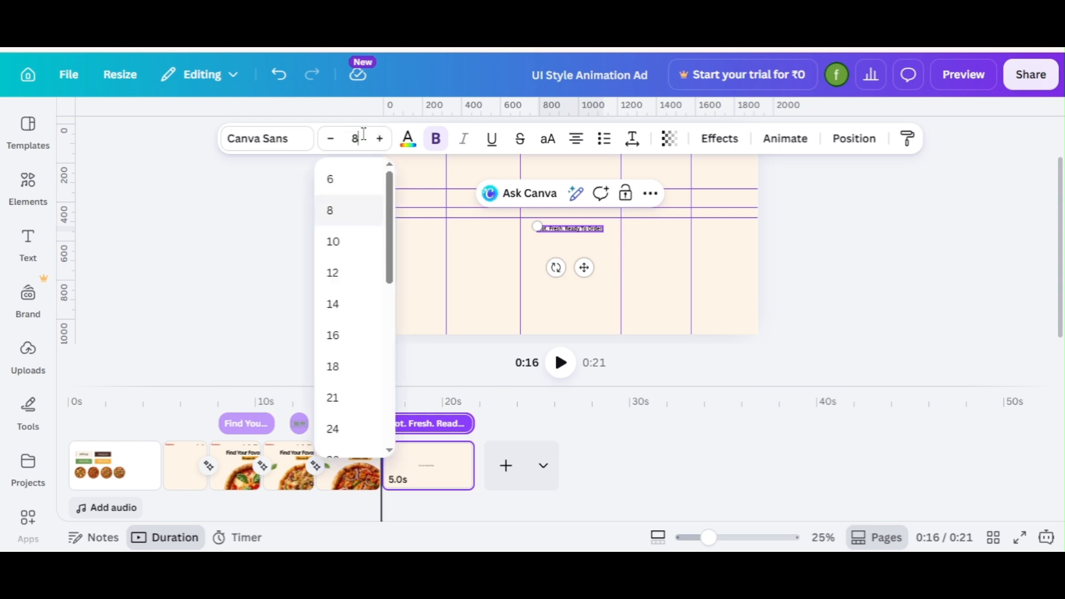
{"action": "key", "text": "Return"}
{"action": "left_click", "coordinate": [240, 145]}
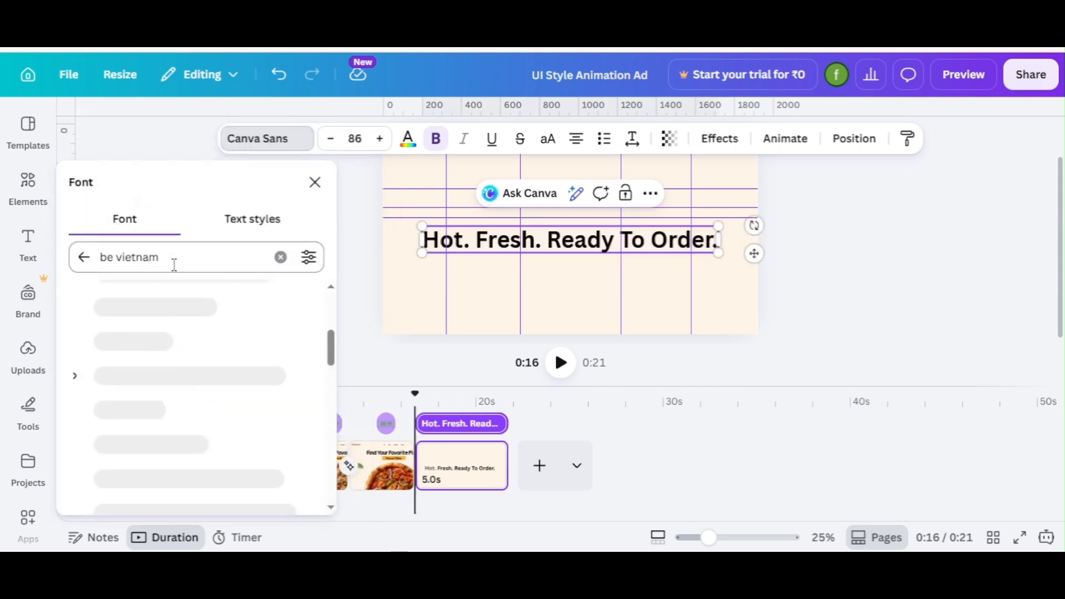
{"action": "left_click", "coordinate": [306, 191]}
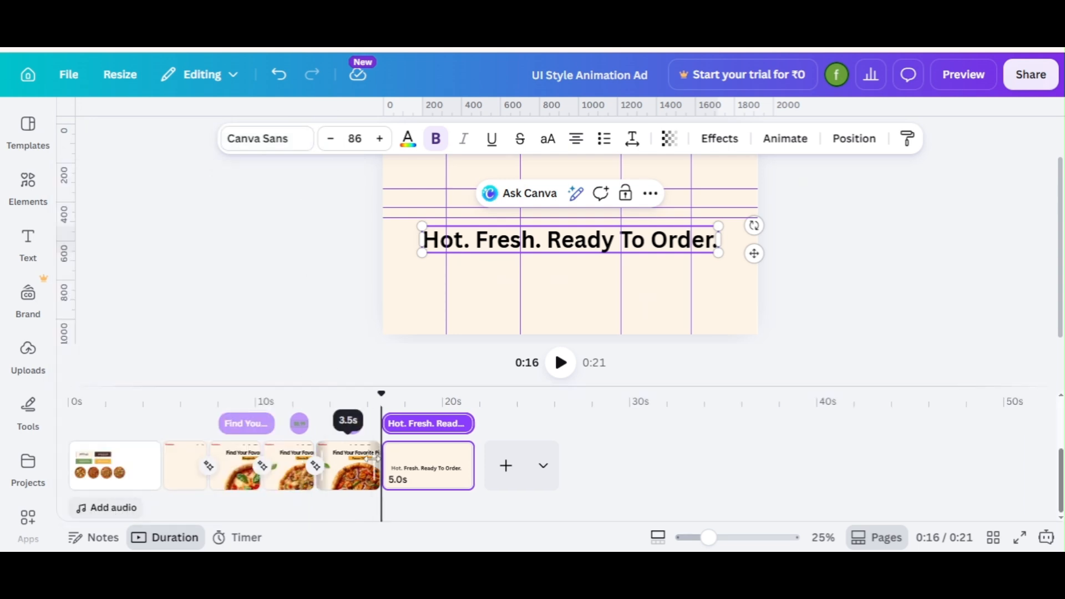
Copy the style of the "Find Your Favorite Pizza" headline from the Paneer Tikka page onto the tagline.
{"action": "left_click", "coordinate": [348, 458]}
{"action": "left_click", "coordinate": [466, 184]}
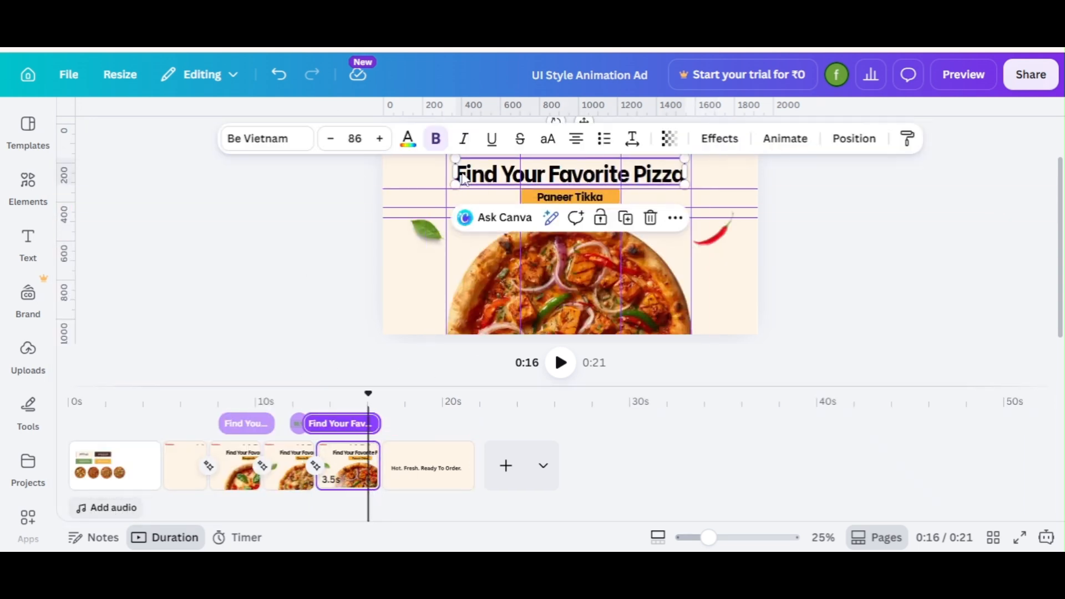
{"action": "left_click", "coordinate": [907, 138]}
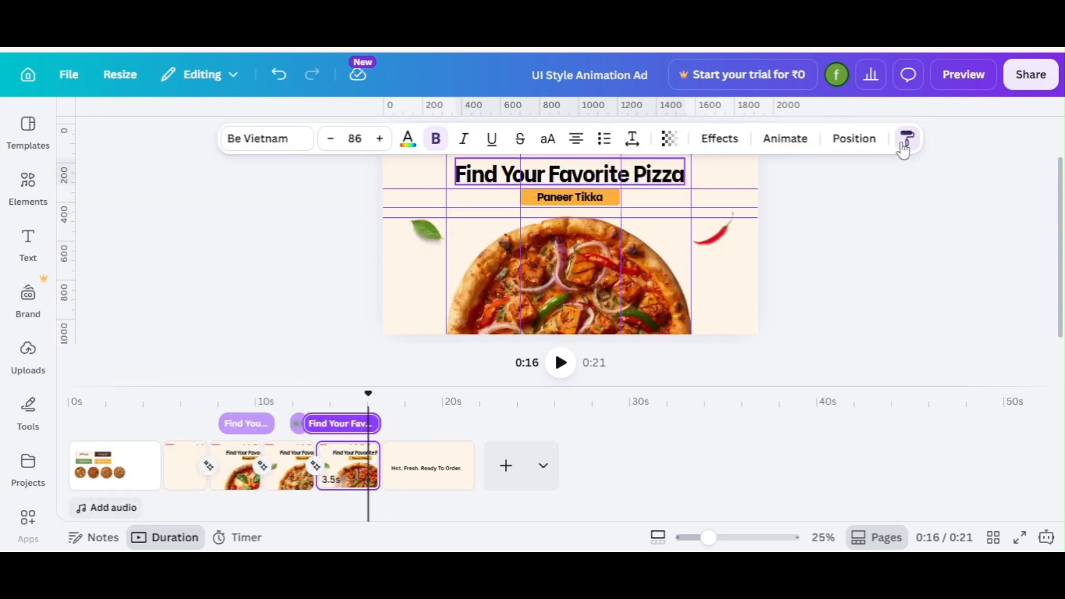
{"action": "left_click", "coordinate": [400, 455]}
{"action": "left_click", "coordinate": [470, 245]}
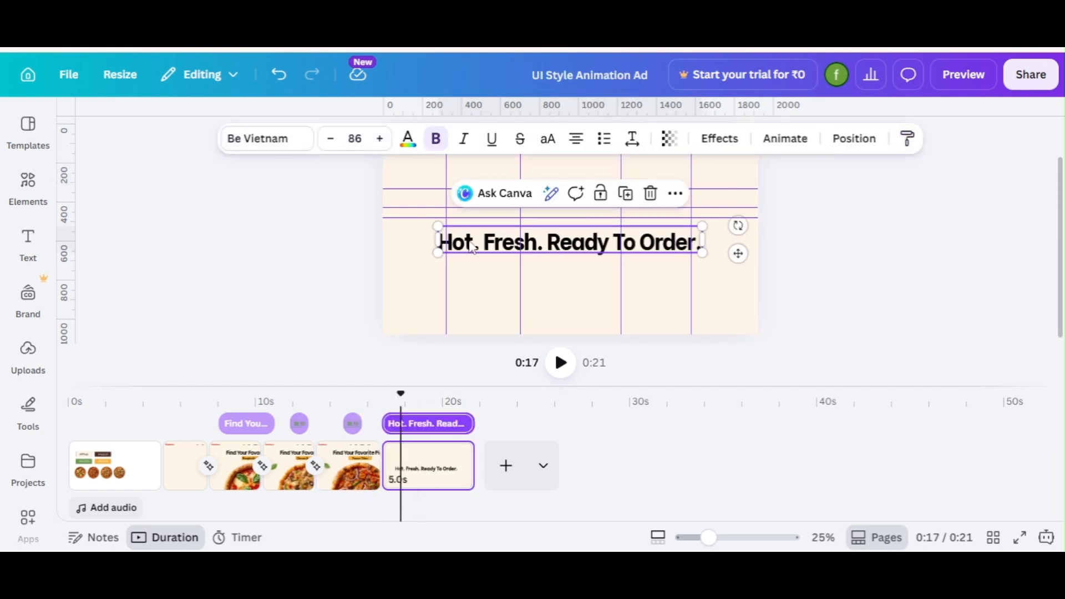
Animate the tagline with Ascend, on enter, word by word.
{"action": "left_click", "coordinate": [782, 141]}
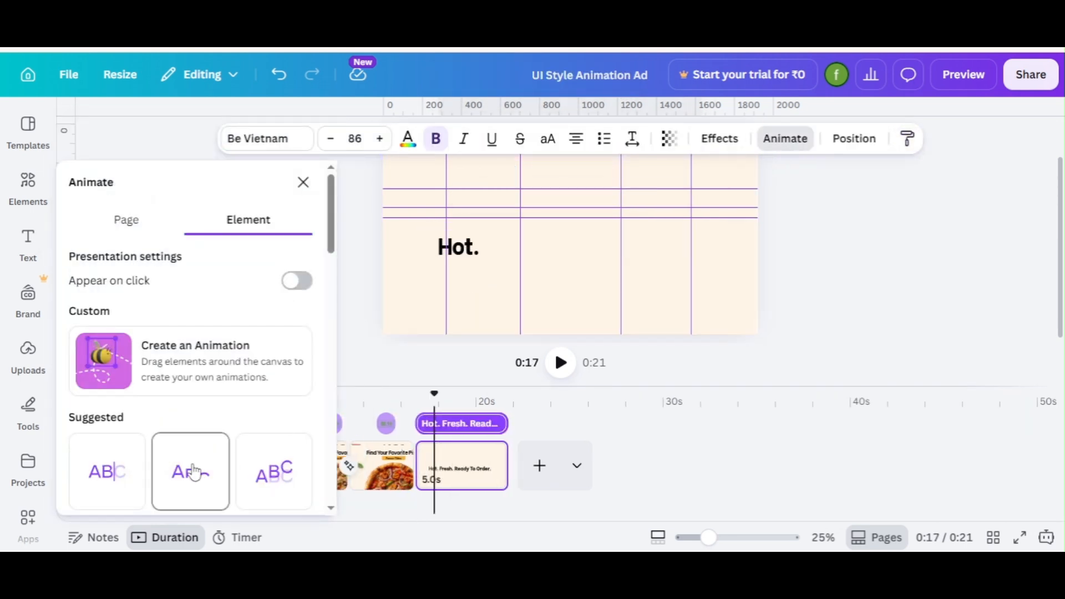
{"action": "left_click", "coordinate": [191, 469]}
{"action": "scroll", "coordinate": [166, 281], "scroll_direction": "down", "scroll_amount": 3}
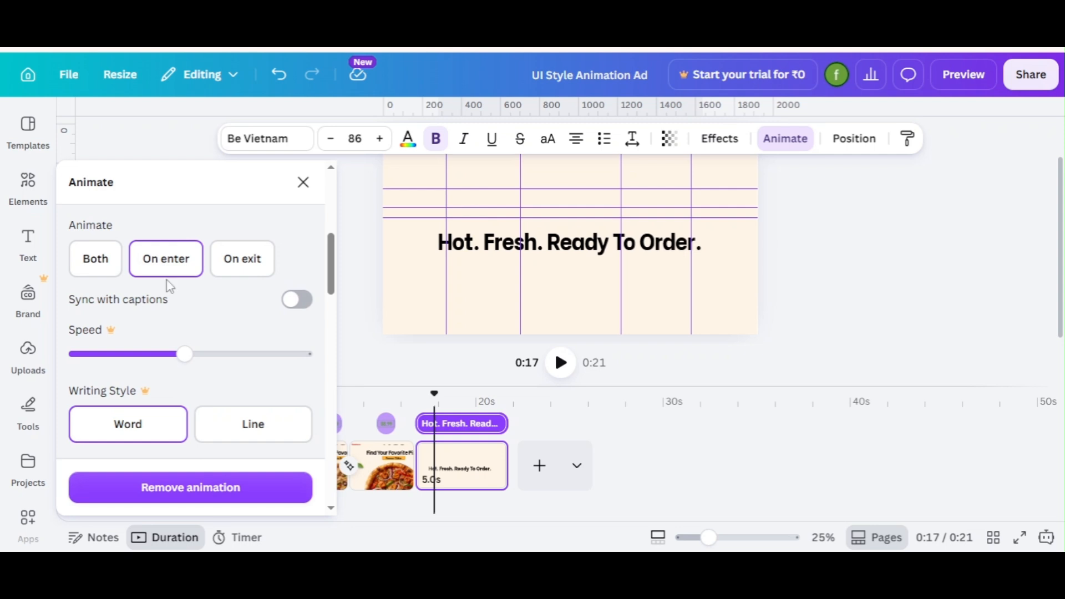
{"action": "left_click", "coordinate": [302, 182]}
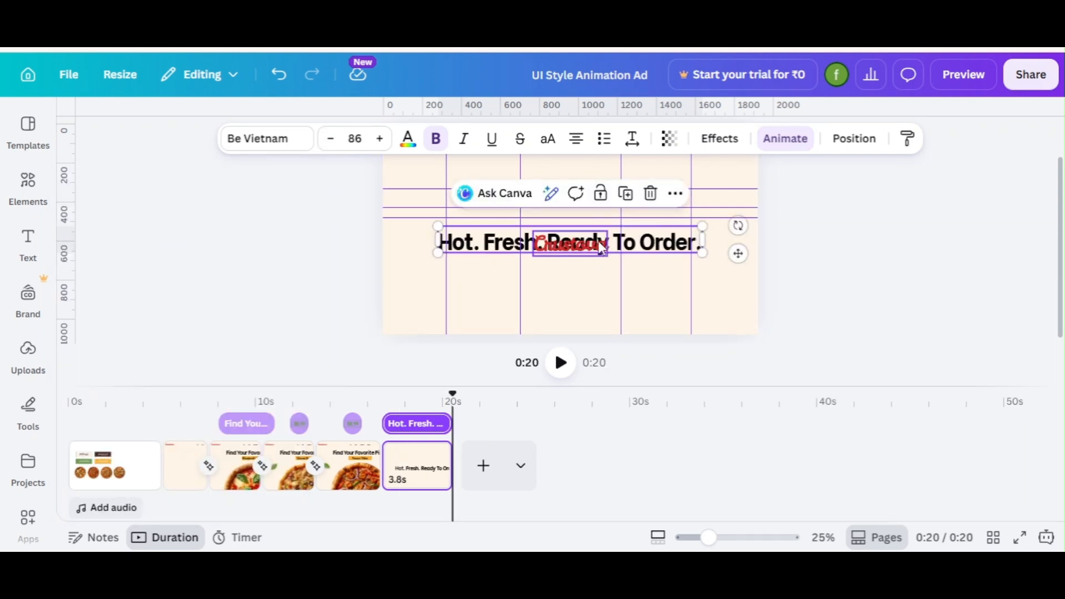
Stack the tagline directly above the Crustova name and move both together up the page.
{"action": "left_click_drag", "start_coordinate": [602, 248], "coordinate": [595, 220]}
{"action": "left_click", "coordinate": [587, 252], "text": "shift"}
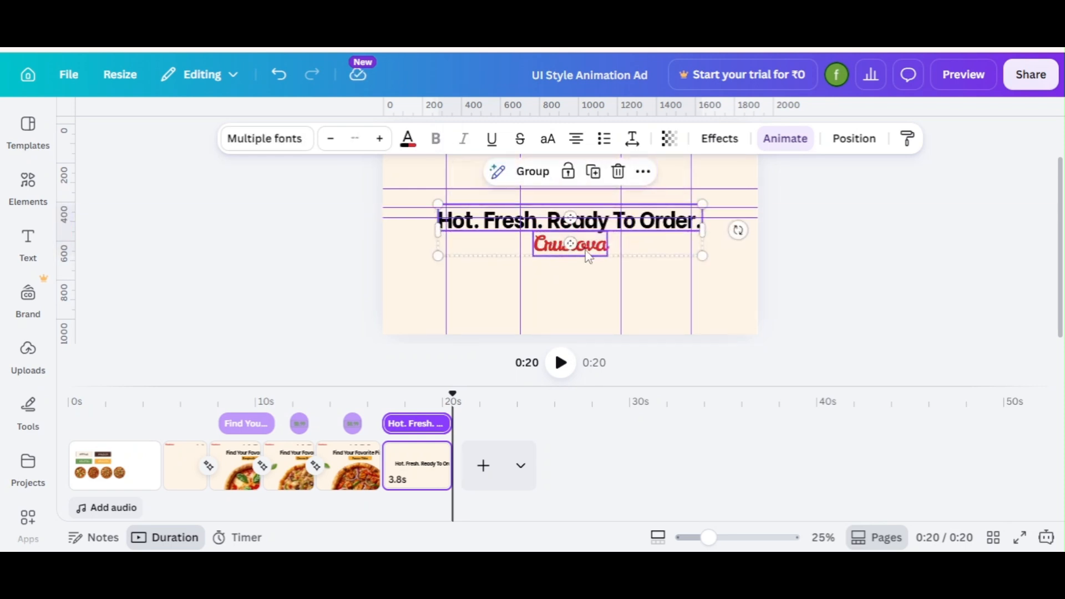
{"action": "left_click_drag", "start_coordinate": [644, 237], "coordinate": [643, 225]}
{"action": "left_click", "coordinate": [787, 259]}
Limit the Crustova name to the last part of the page and animate it with Ascend on enter.
{"action": "left_click", "coordinate": [581, 235]}
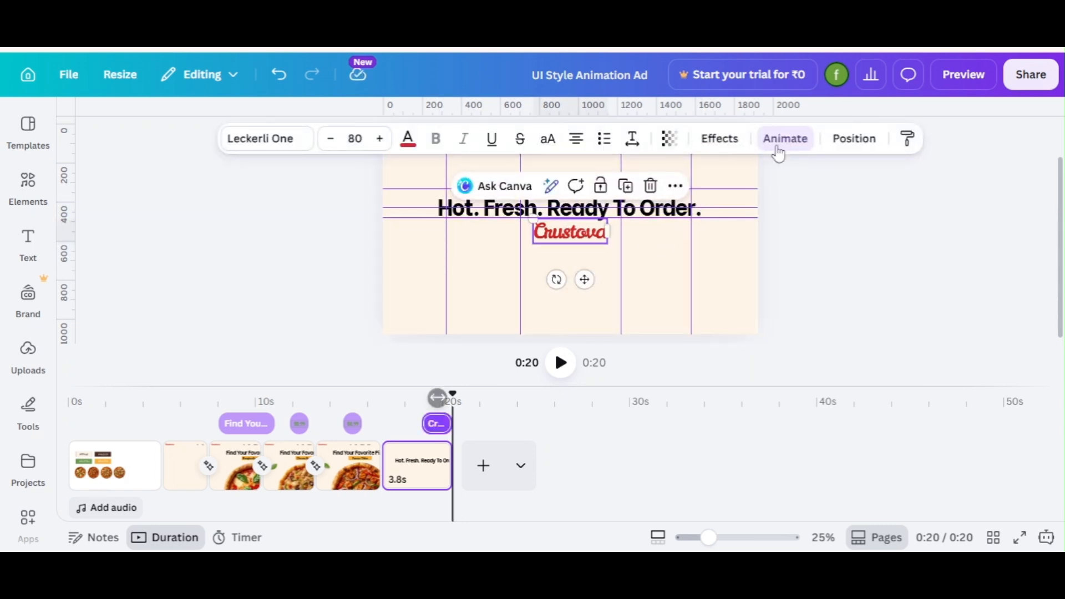
{"action": "left_click", "coordinate": [786, 139]}
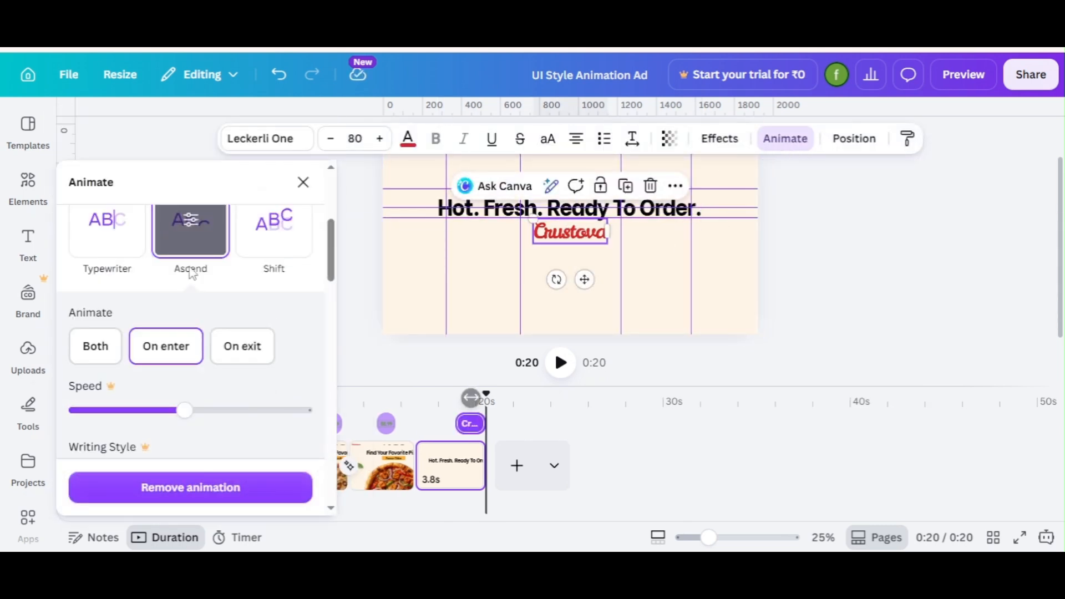
{"action": "left_click", "coordinate": [302, 181]}
Add a 1-second downward Stack transition between the Paneer Tikka and tagline pages, and play it back.
{"action": "left_click", "coordinate": [383, 466]}
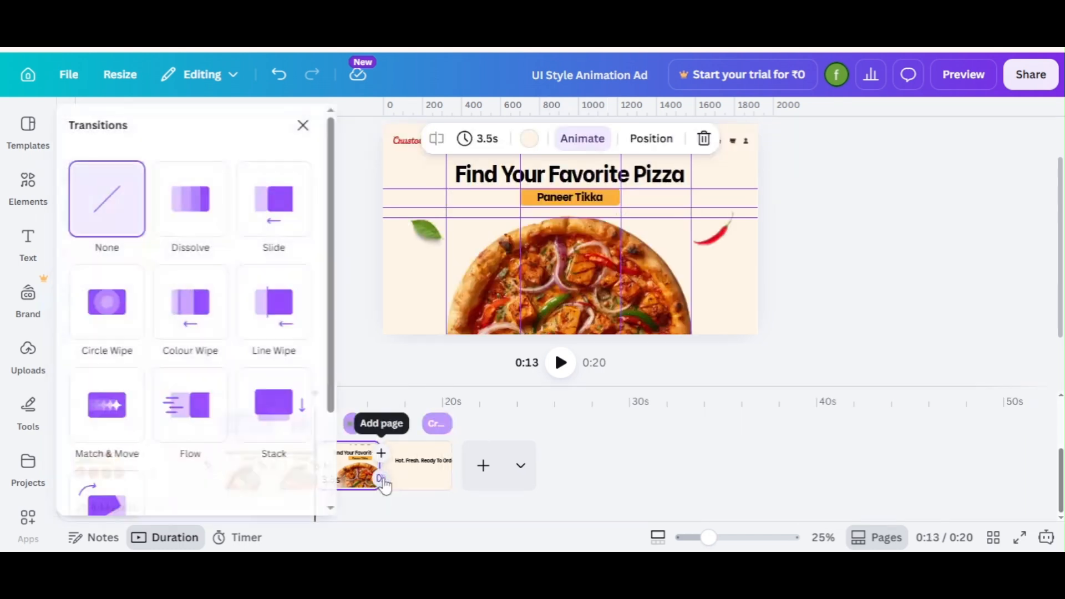
{"action": "left_click", "coordinate": [299, 402]}
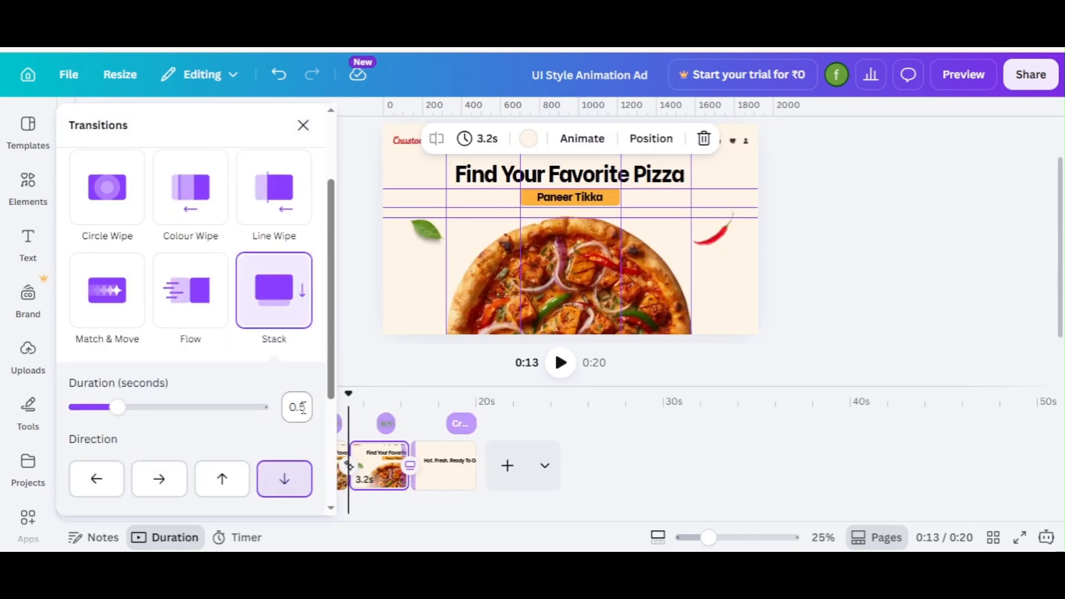
{"action": "type", "text": "1"}
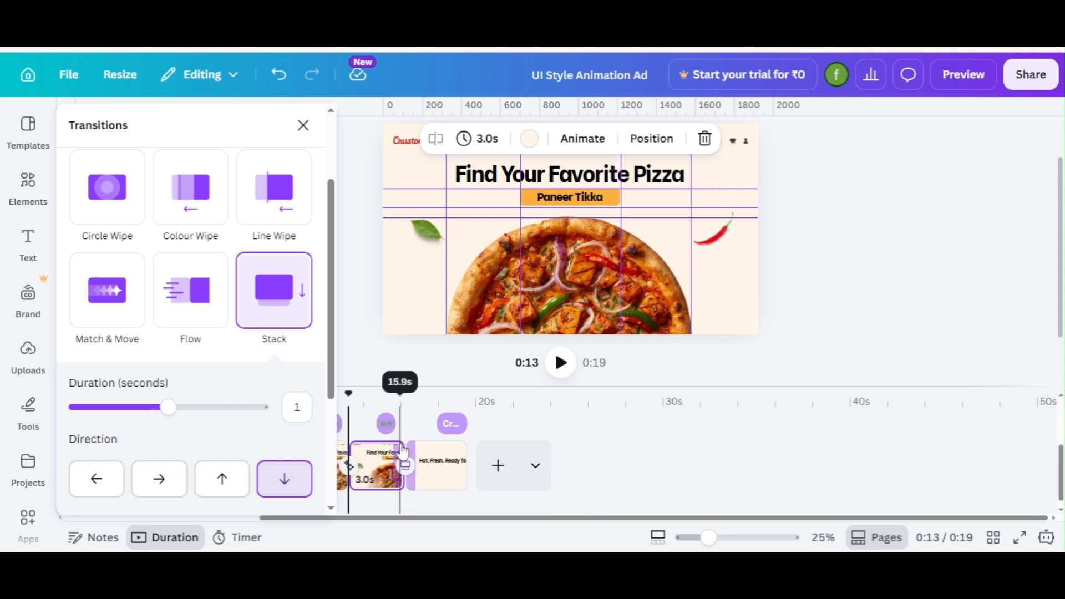
{"action": "left_click", "coordinate": [384, 424]}
{"action": "left_click", "coordinate": [563, 364]}
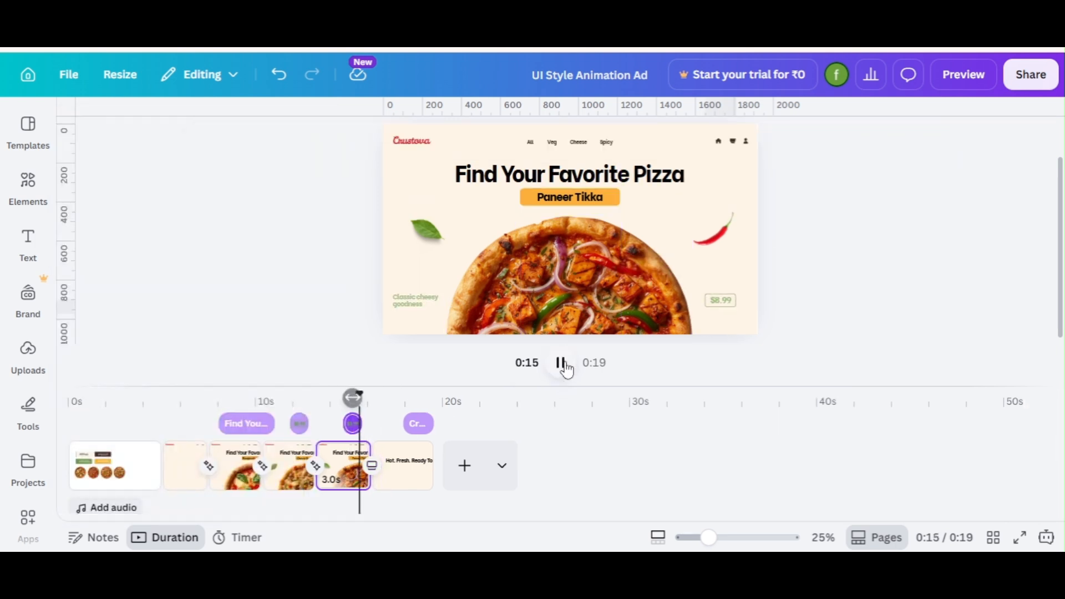
{"action": "left_click", "coordinate": [563, 364]}
Delay the tagline's start on the last page slightly and play back the transition into it.
{"action": "left_click", "coordinate": [485, 219]}
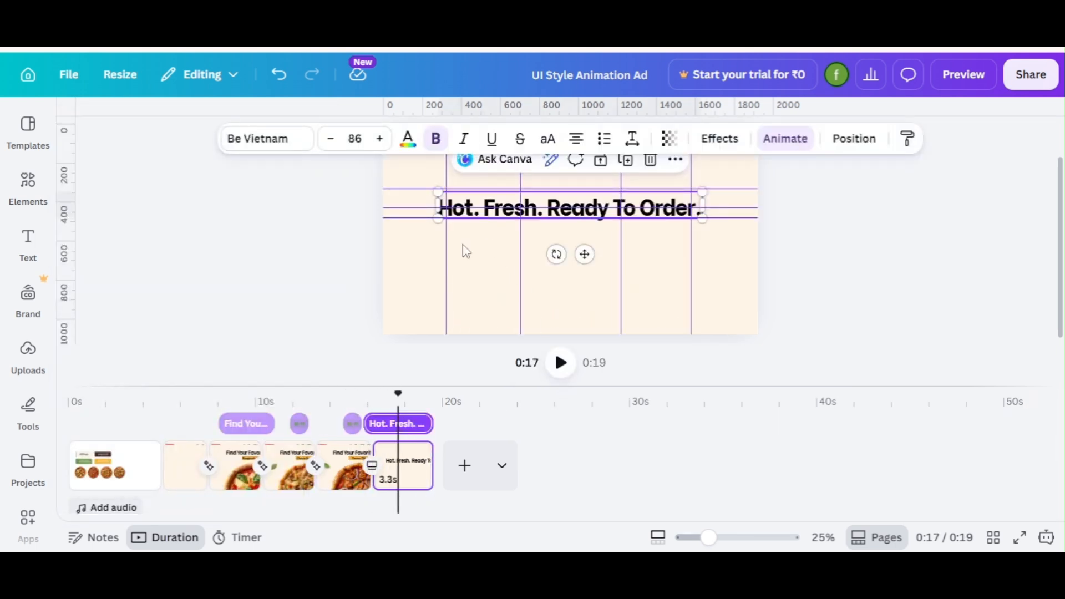
{"action": "left_click_drag", "start_coordinate": [375, 423], "coordinate": [385, 423]}
{"action": "left_click", "coordinate": [360, 428]}
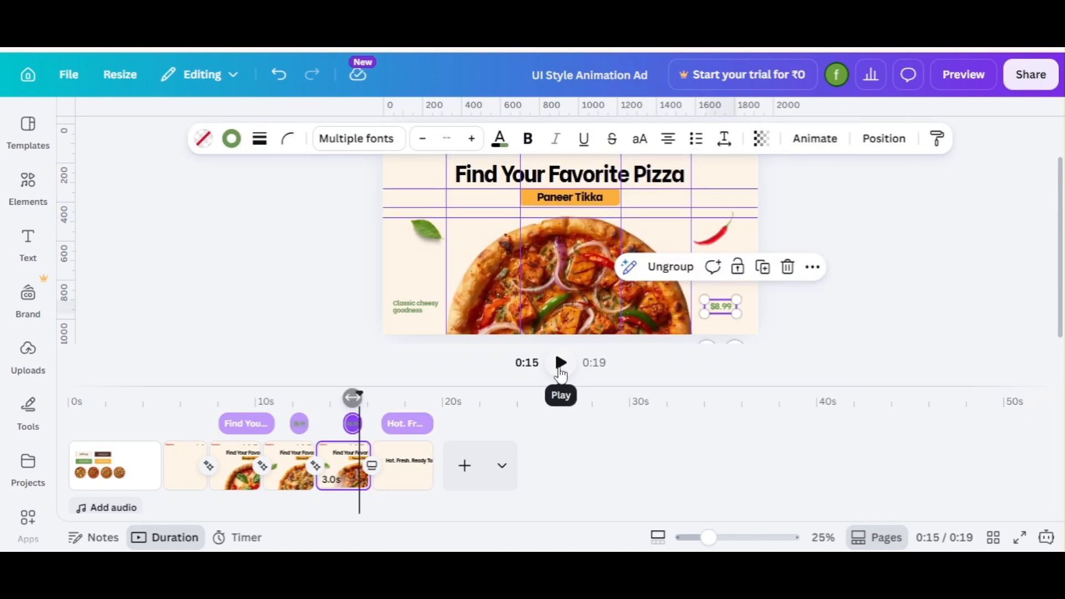
{"action": "left_click", "coordinate": [560, 363]}
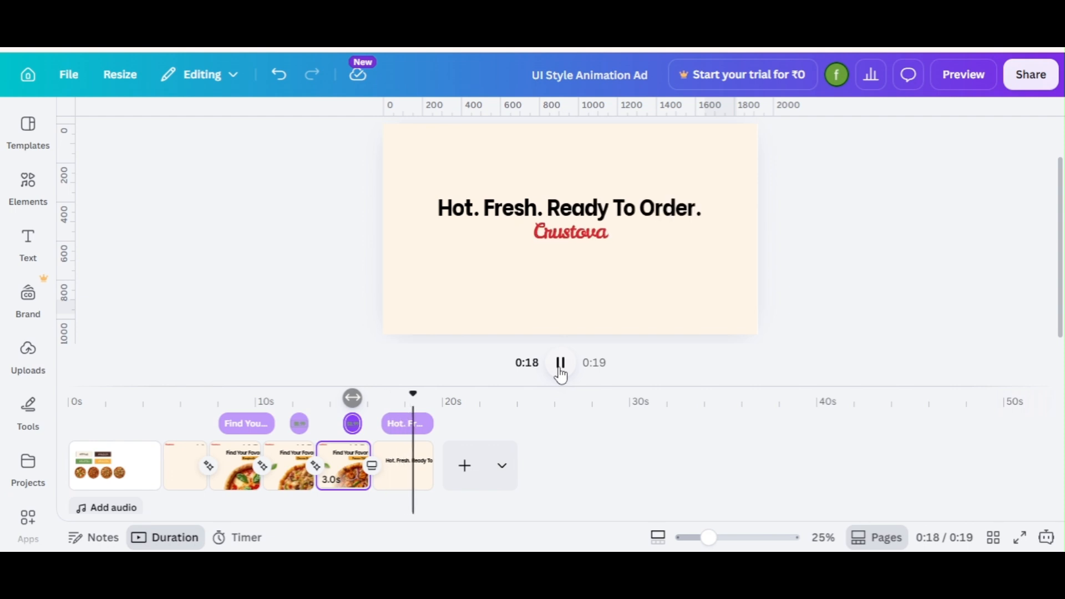
Set the duration of both the Margherita page and the Cheese Burst Veg page to 3 seconds.
{"action": "left_click", "coordinate": [236, 484]}
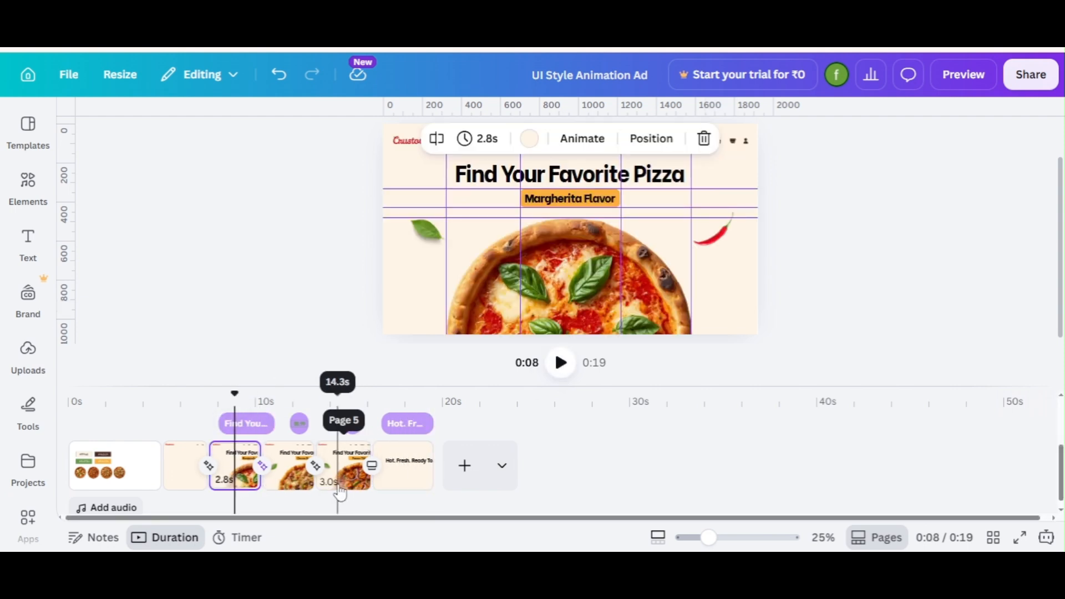
{"action": "left_click", "coordinate": [477, 139]}
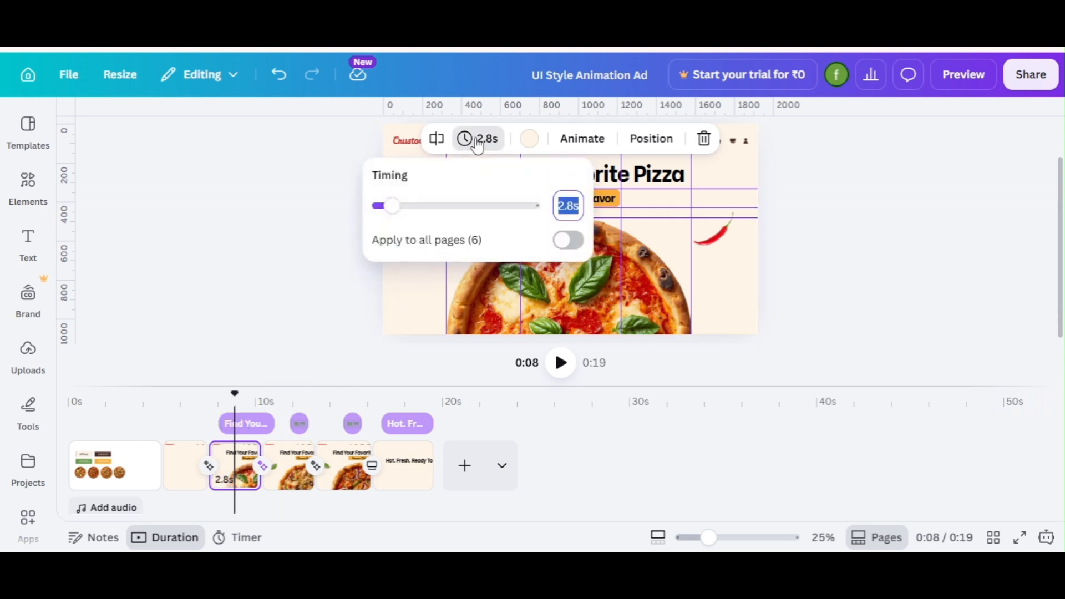
{"action": "type", "text": "3"}
{"action": "key", "text": "Return"}
{"action": "left_click", "coordinate": [296, 469]}
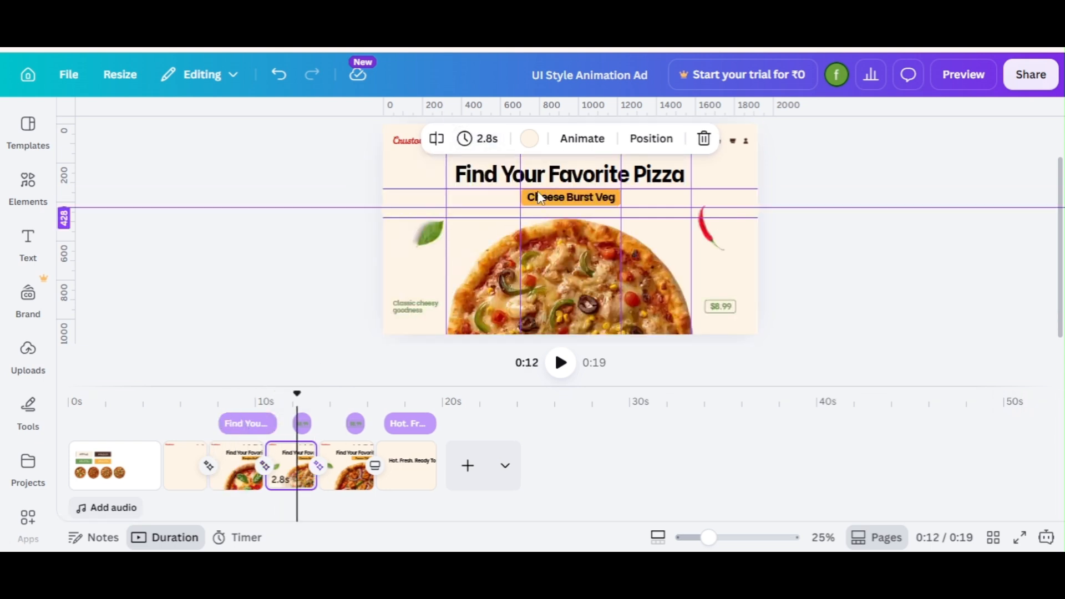
{"action": "left_click", "coordinate": [494, 153]}
{"action": "type", "text": "3"}
{"action": "key", "text": "Return"}
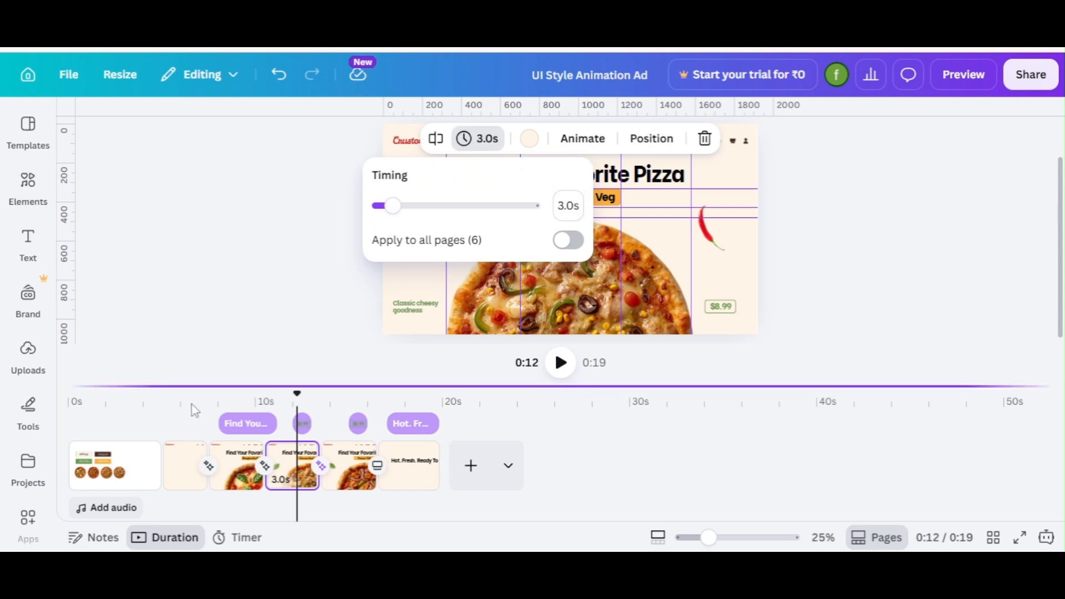
Play the design to review the animation with the new page durations.
{"action": "left_click", "coordinate": [191, 424]}
{"action": "left_click", "coordinate": [559, 363]}
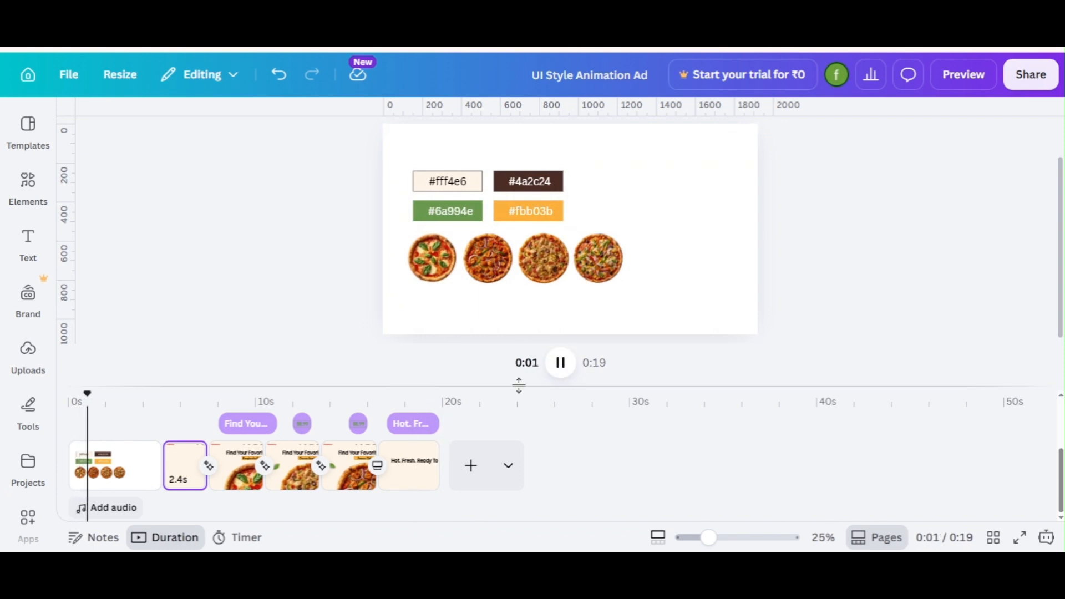
{"action": "left_click", "coordinate": [559, 362]}
Make the "Classic cheesy goodness" text and the price start earlier on the Cheese Burst Veg and Paneer Tikka pages.
{"action": "left_click", "coordinate": [298, 456]}
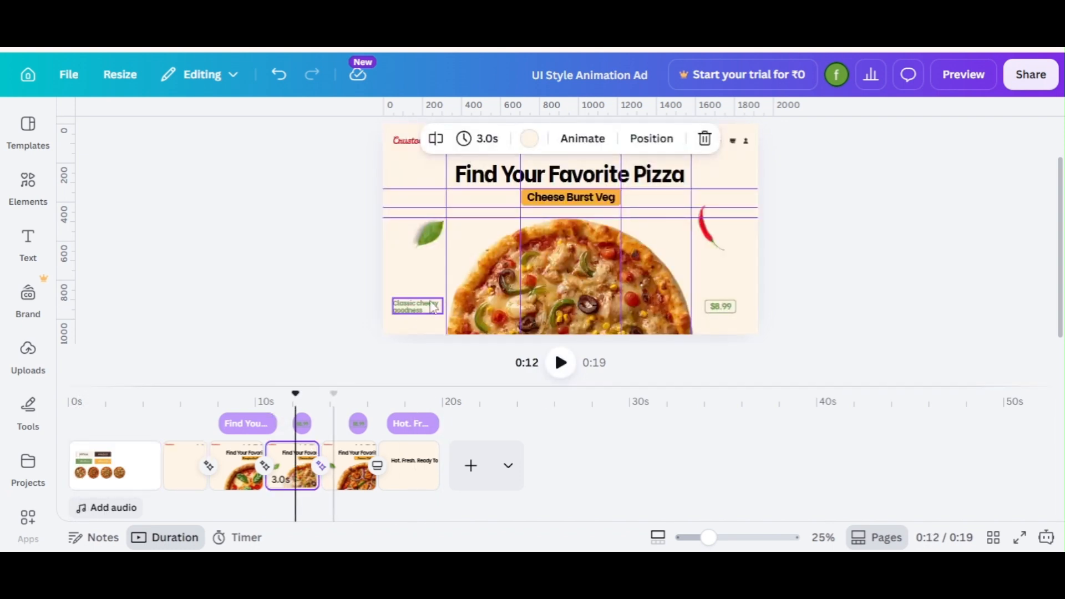
{"action": "left_click", "coordinate": [418, 310]}
{"action": "left_click_drag", "start_coordinate": [292, 423], "coordinate": [285, 447]}
{"action": "left_click", "coordinate": [303, 449]}
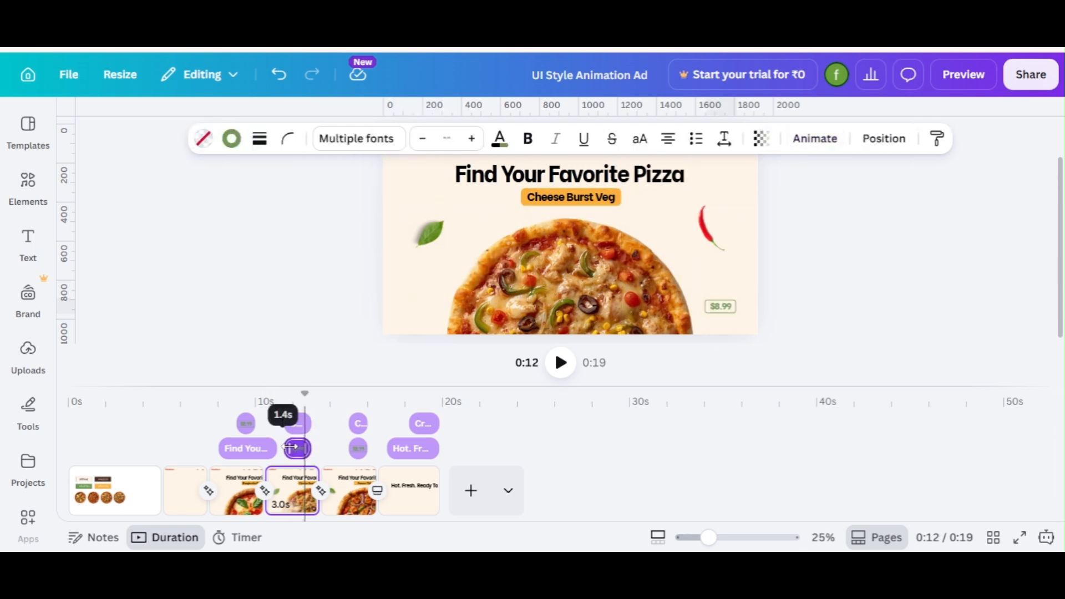
{"action": "left_click", "coordinate": [359, 424]}
{"action": "left_click_drag", "start_coordinate": [338, 422], "coordinate": [344, 423]}
{"action": "left_click", "coordinate": [349, 452]}
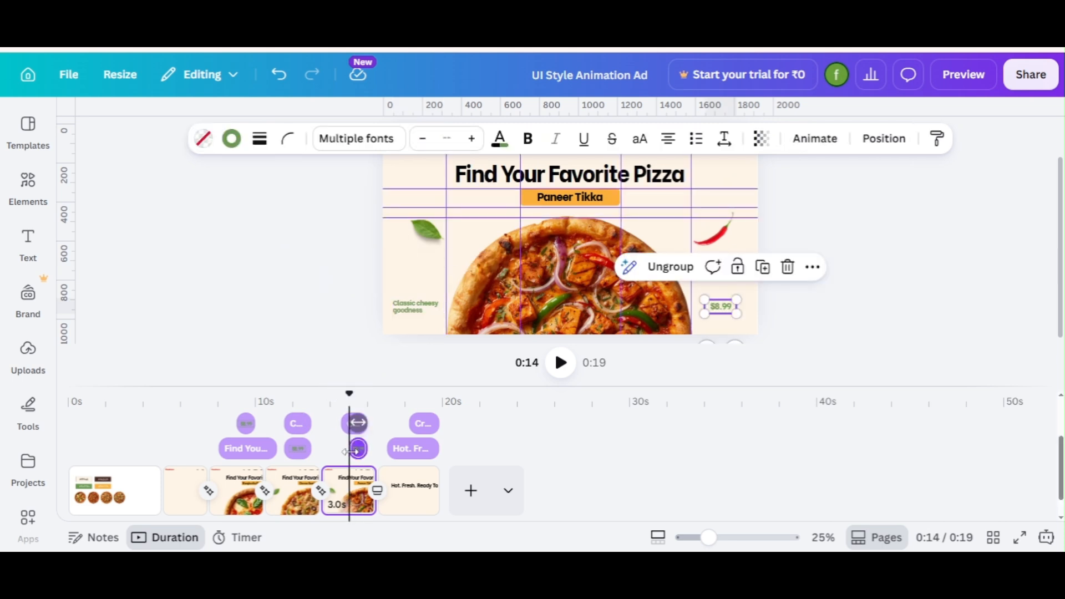
Remove all vertical and horizontal ruler guides from the canvas, starting from the second page.
{"action": "left_click", "coordinate": [186, 432]}
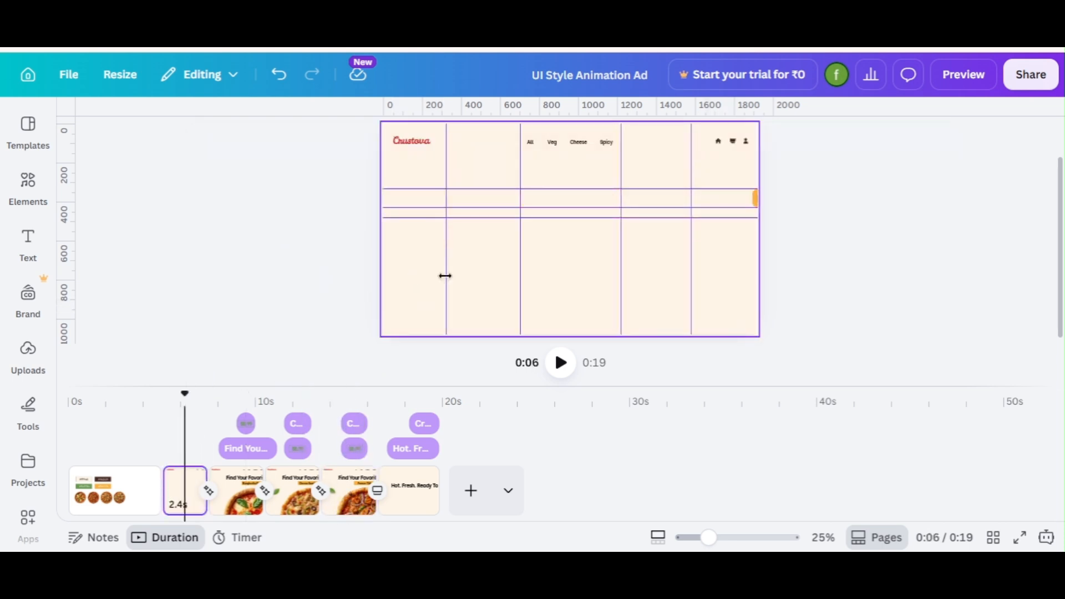
{"action": "left_click_drag", "start_coordinate": [445, 274], "coordinate": [516, 283]}
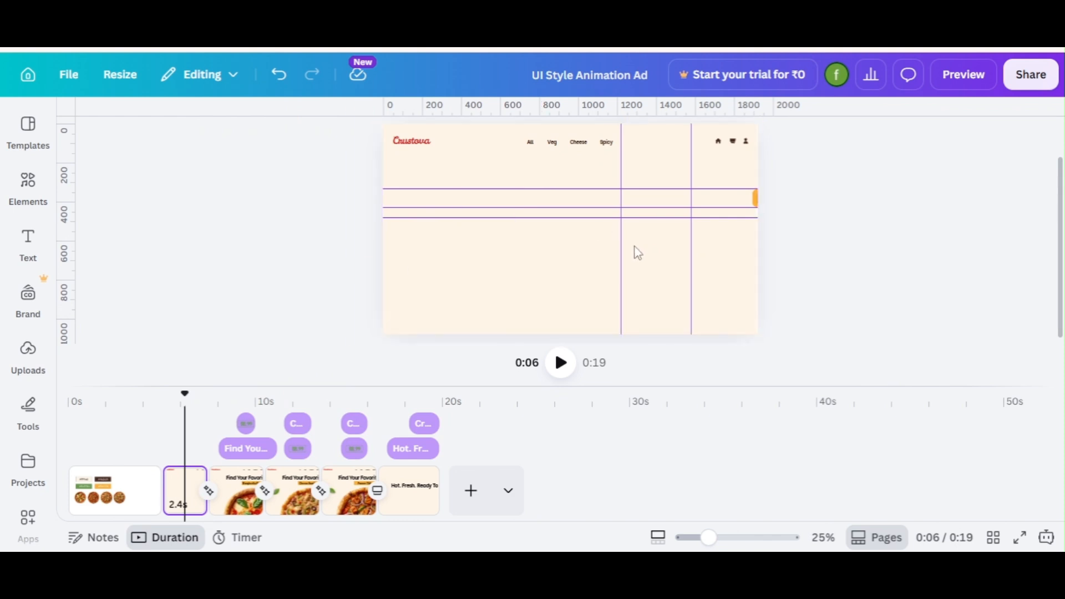
{"action": "left_click_drag", "start_coordinate": [624, 243], "coordinate": [345, 267]}
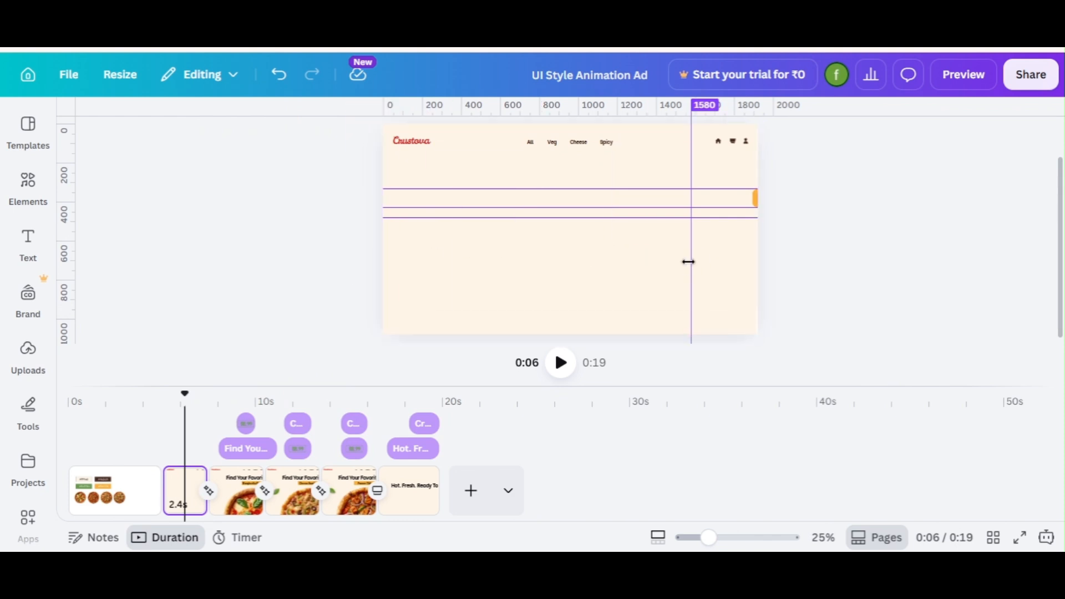
{"action": "left_click_drag", "start_coordinate": [688, 262], "coordinate": [301, 268]}
{"action": "left_click_drag", "start_coordinate": [451, 217], "coordinate": [453, 79]}
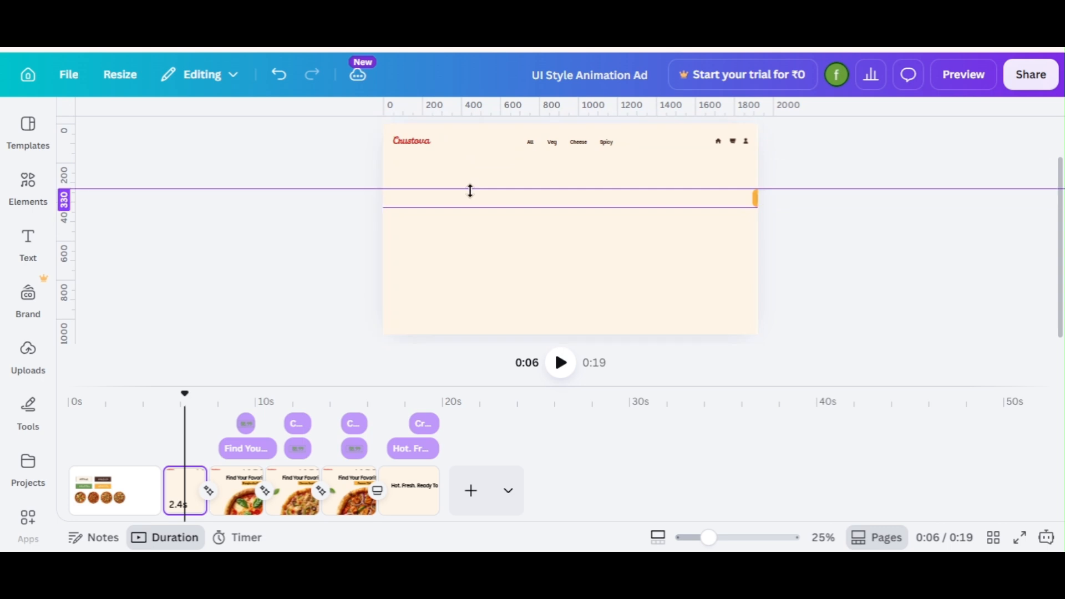
{"action": "left_click_drag", "start_coordinate": [470, 191], "coordinate": [481, 77]}
{"action": "left_click_drag", "start_coordinate": [502, 207], "coordinate": [591, 75]}
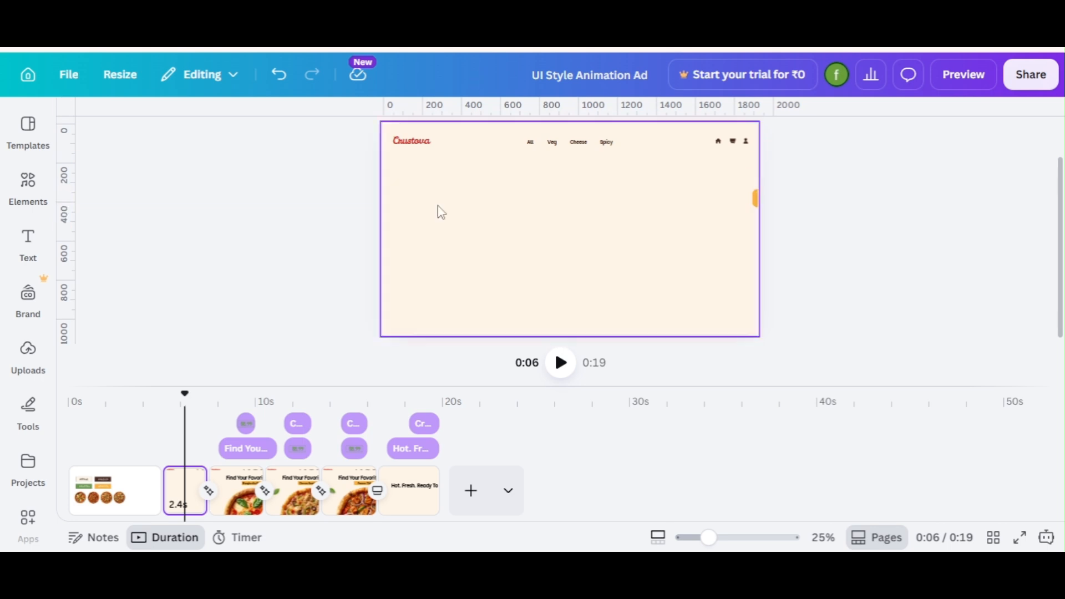
Hide the element timings in the timeline and select the second page.
{"action": "right_click", "coordinate": [246, 452]}
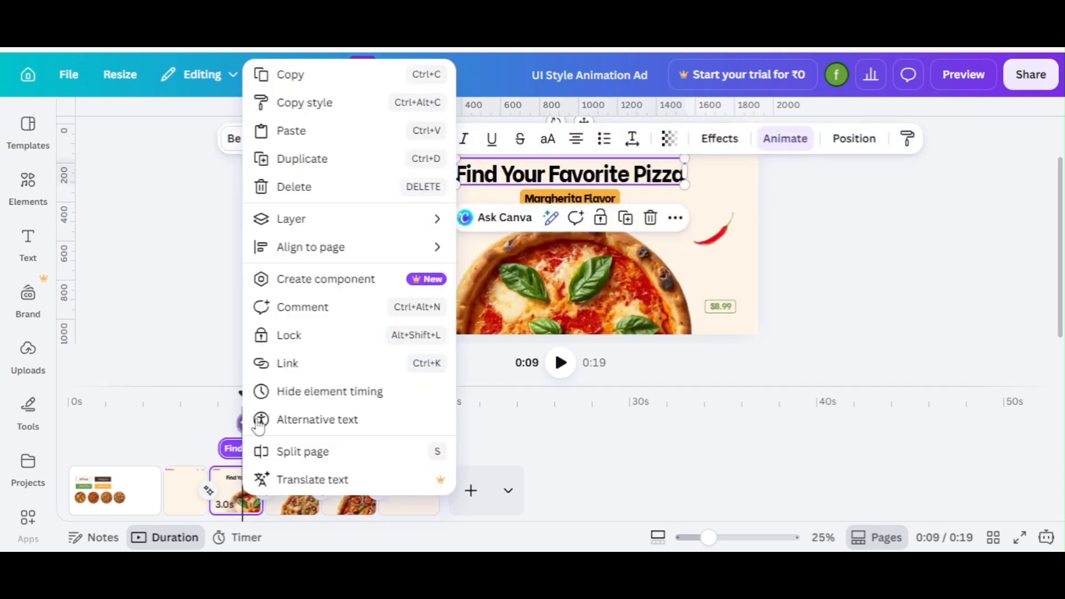
{"action": "left_click", "coordinate": [333, 390]}
{"action": "left_click", "coordinate": [191, 446]}
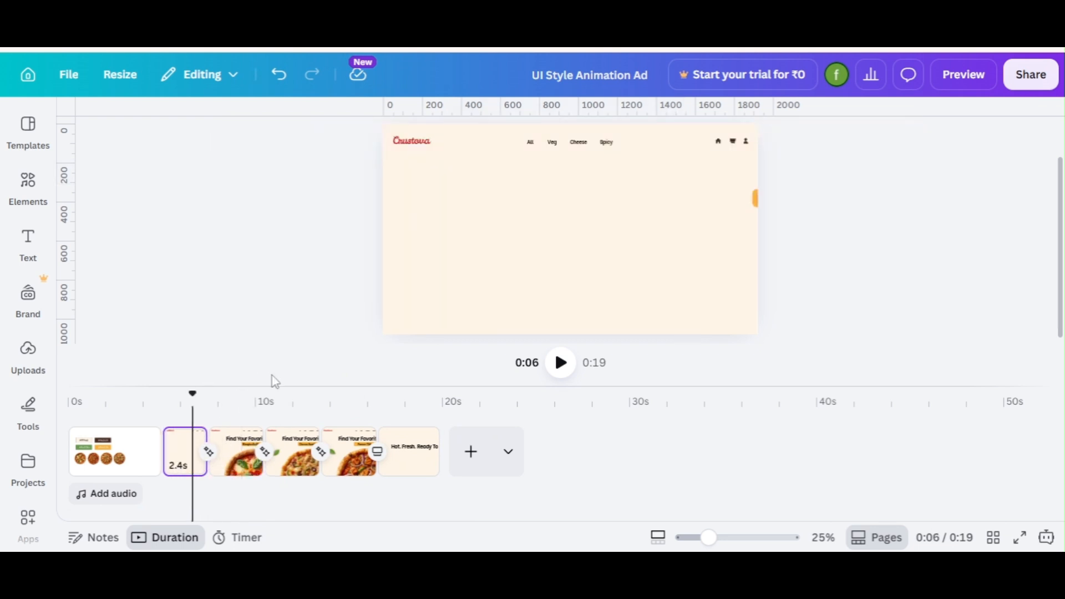